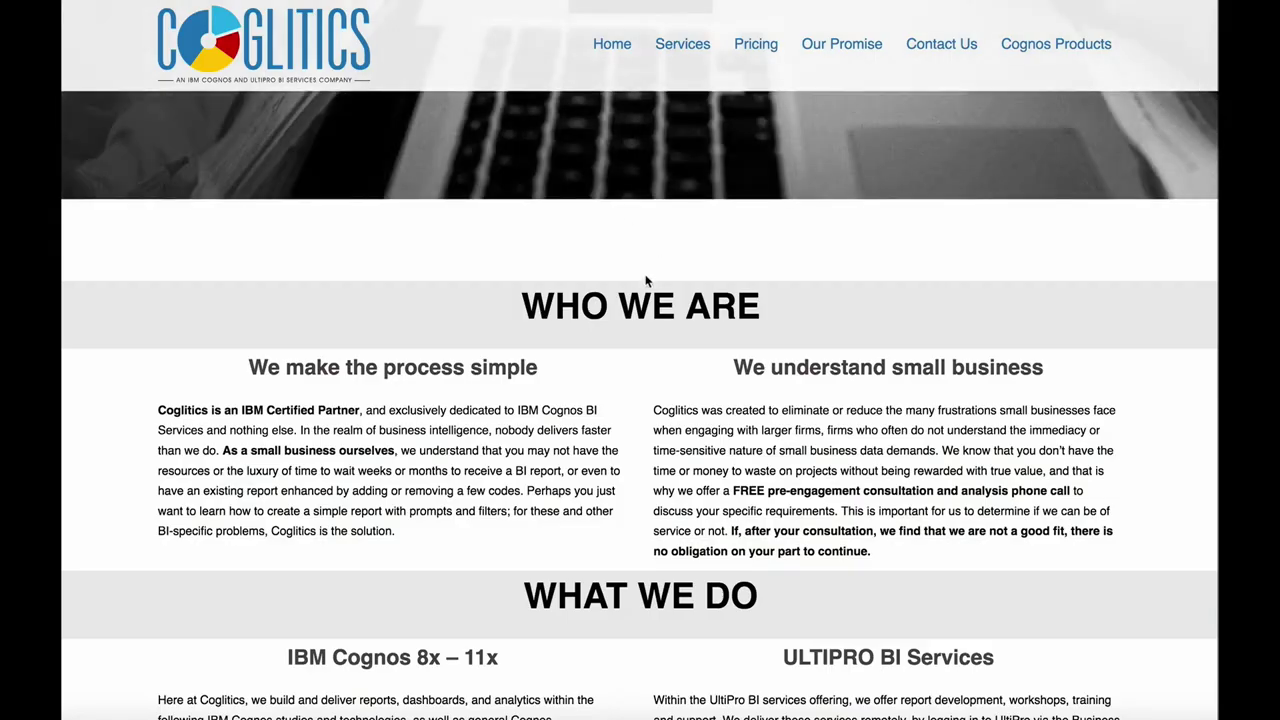
Scroll down the Product Line dashboard to view its KPIs, charts, prompts and Top 5 grid
scroll(700, 270, down, 2)
scroll(645, 276, down, 5)
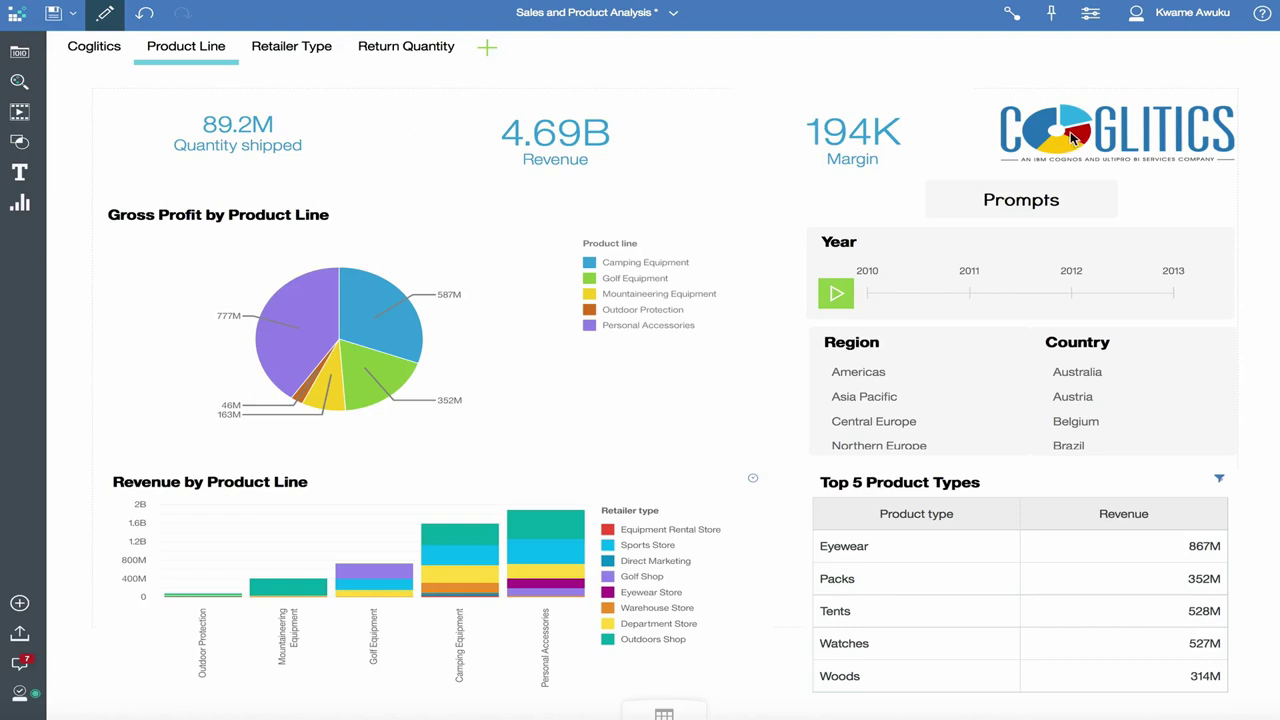
Pin the Coglitics logo and add a new tab with the Freeform layout
click(1035, 121)
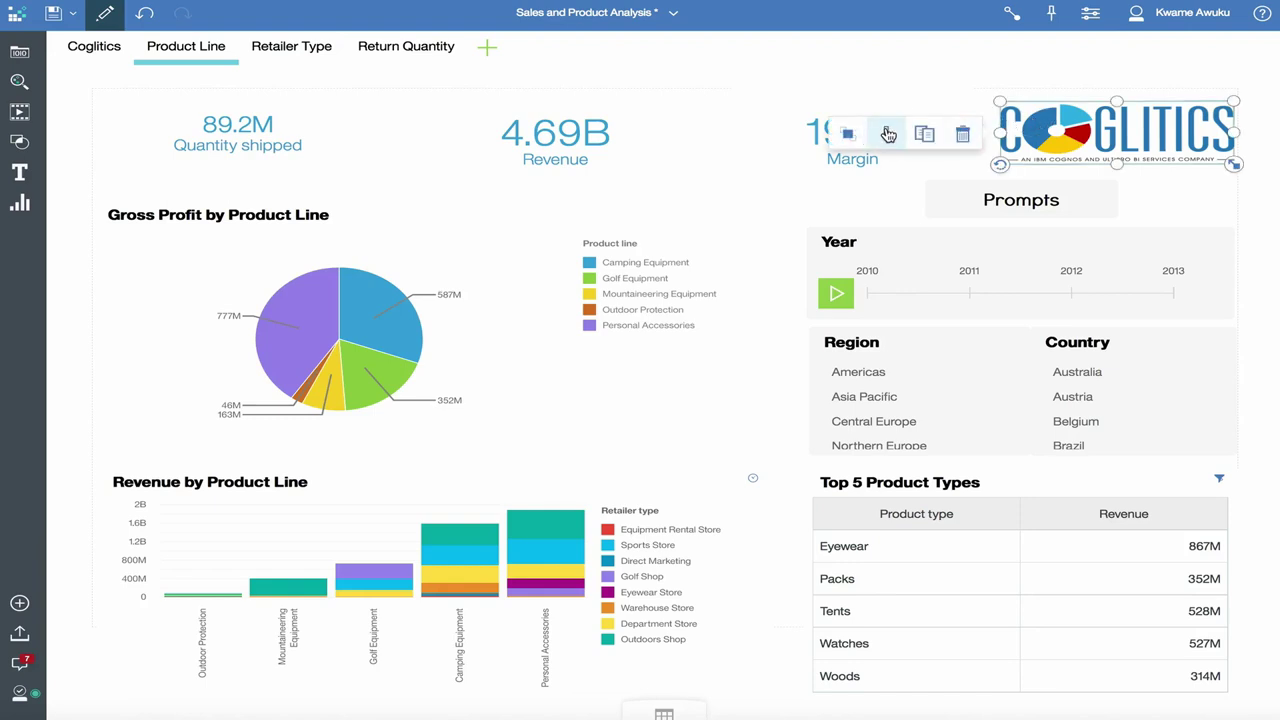
click(888, 134)
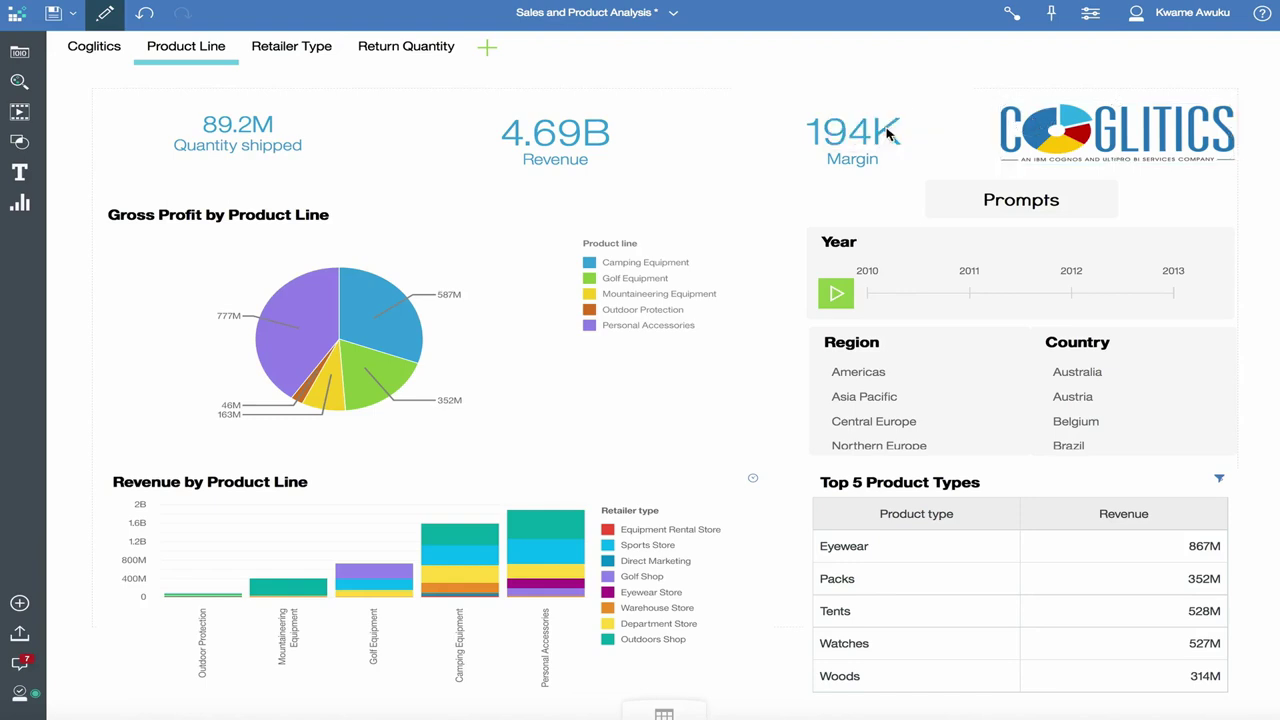
click(487, 46)
click(457, 285)
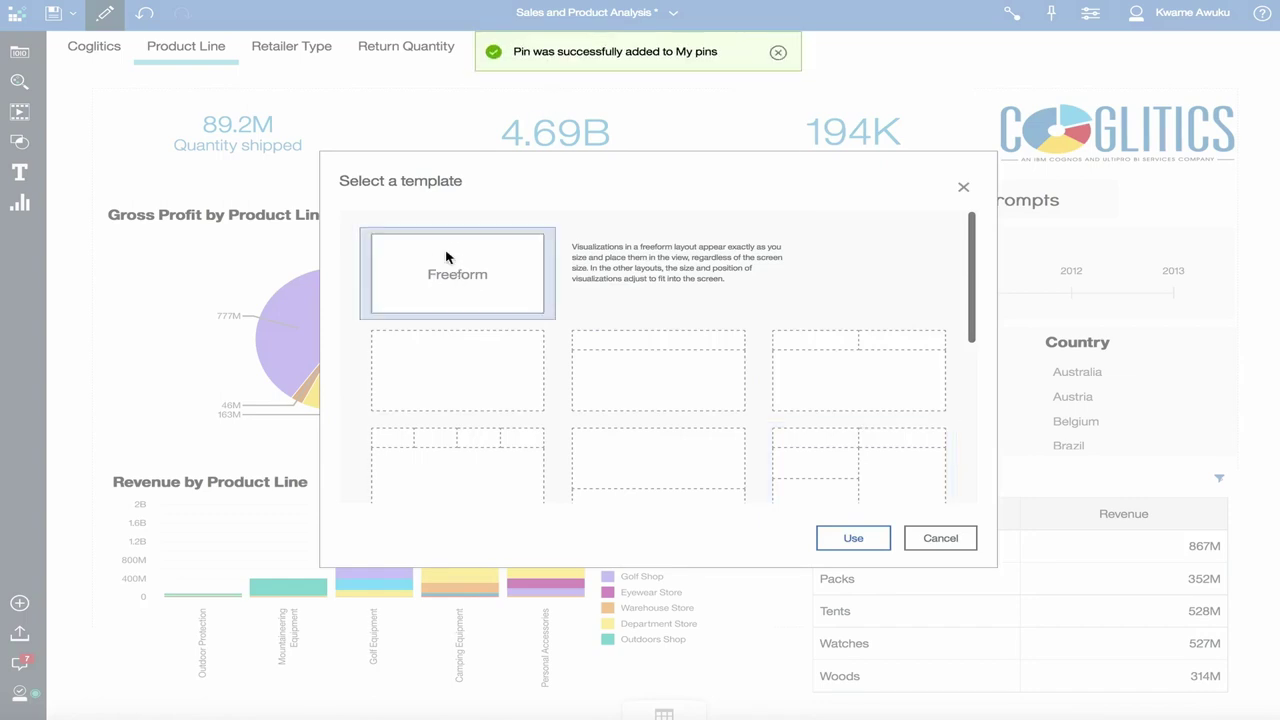
click(853, 537)
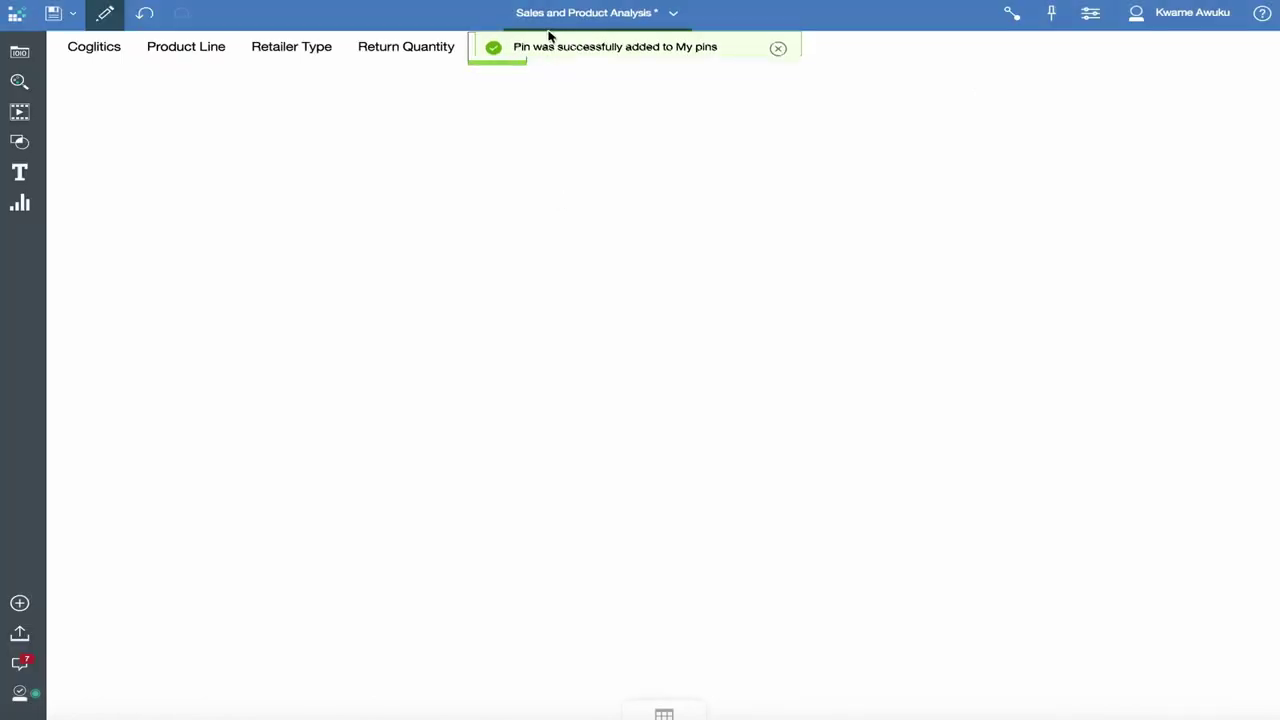
Rename the new tab to 'Product Line Demo'
click(503, 47)
click(500, 48)
click(452, 96)
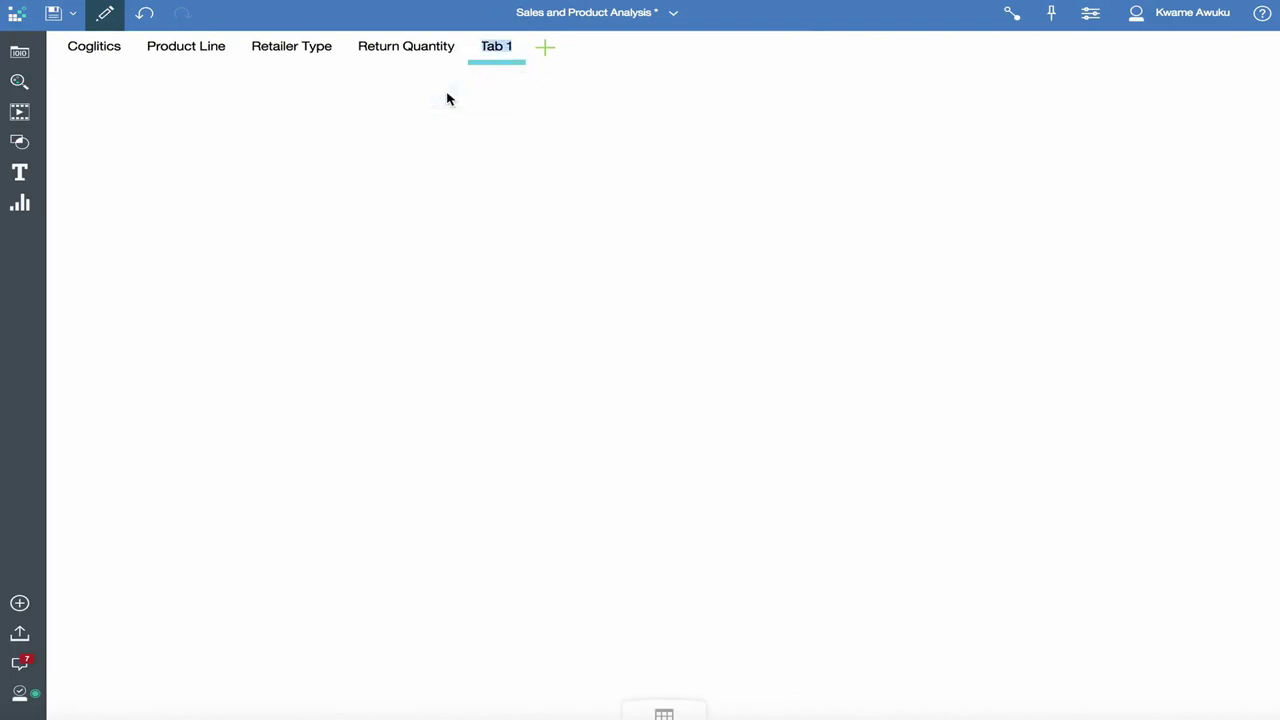
text(Product Line Demo)
key(Return)
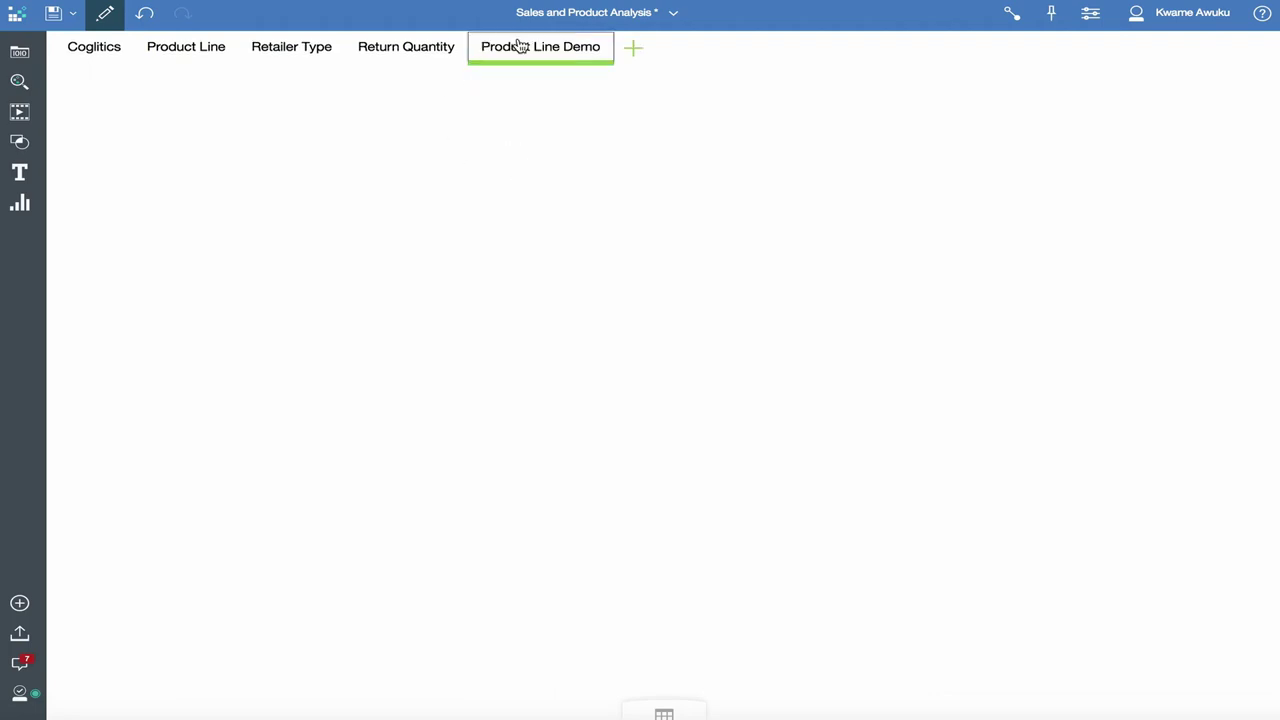
Drag the pinned Coglitics logo from My pins to the top right of the Product Line Demo canvas
click(1051, 14)
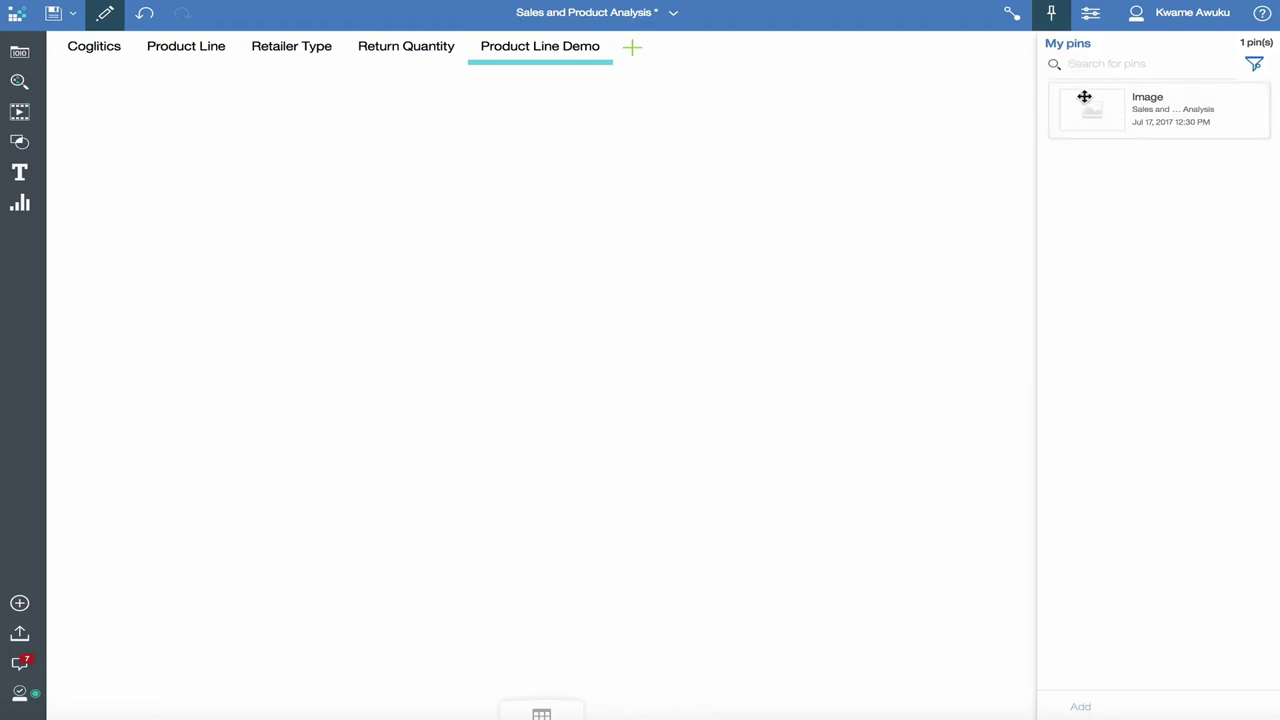
click(188, 48)
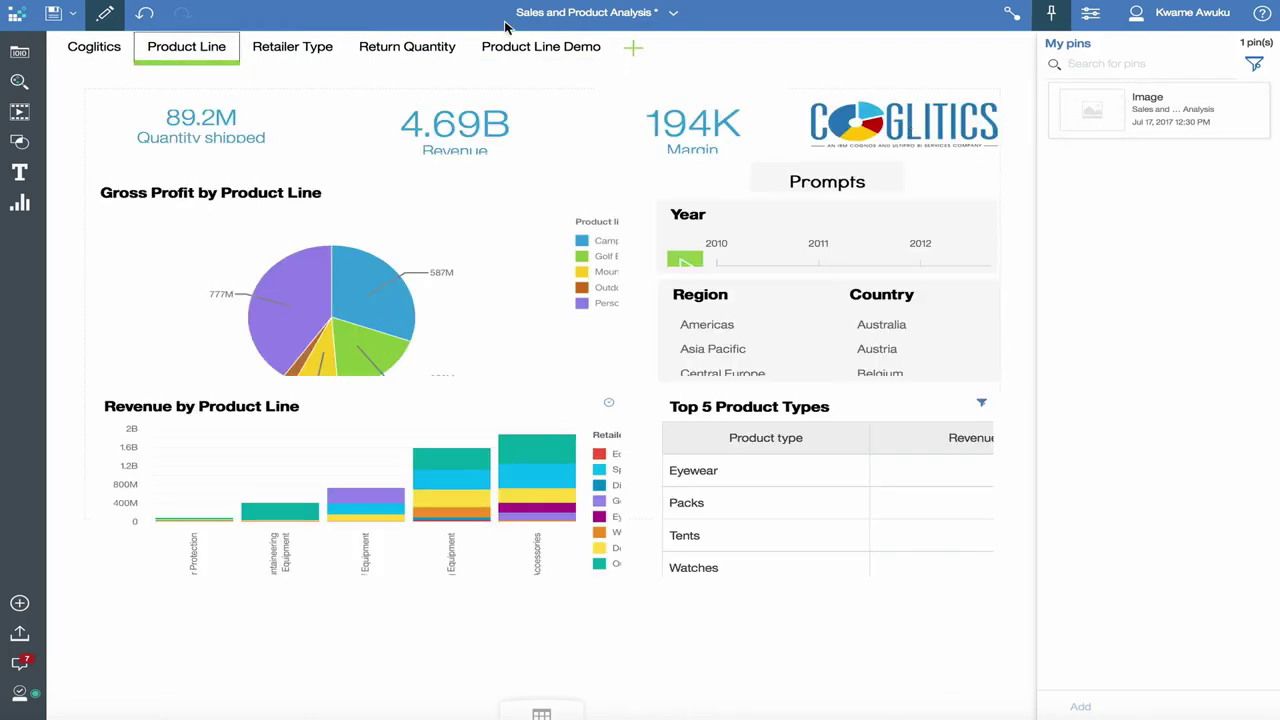
click(545, 47)
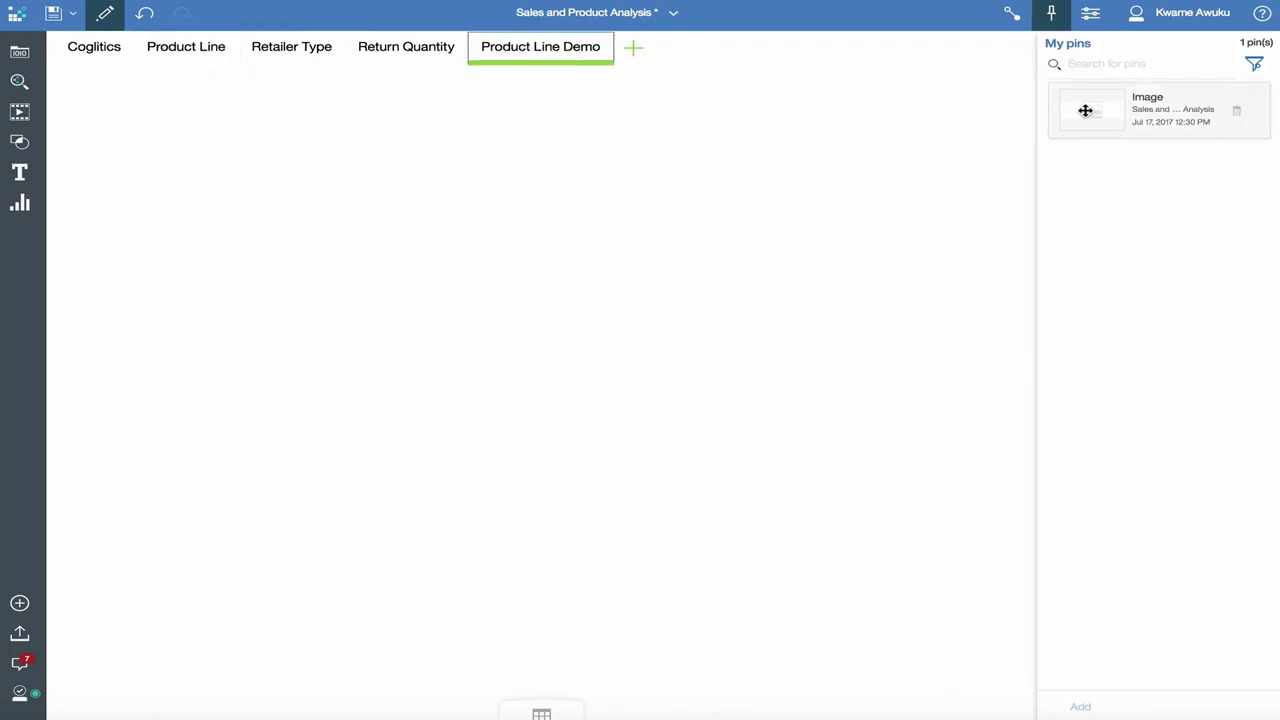
drag(1086, 110, 786, 130)
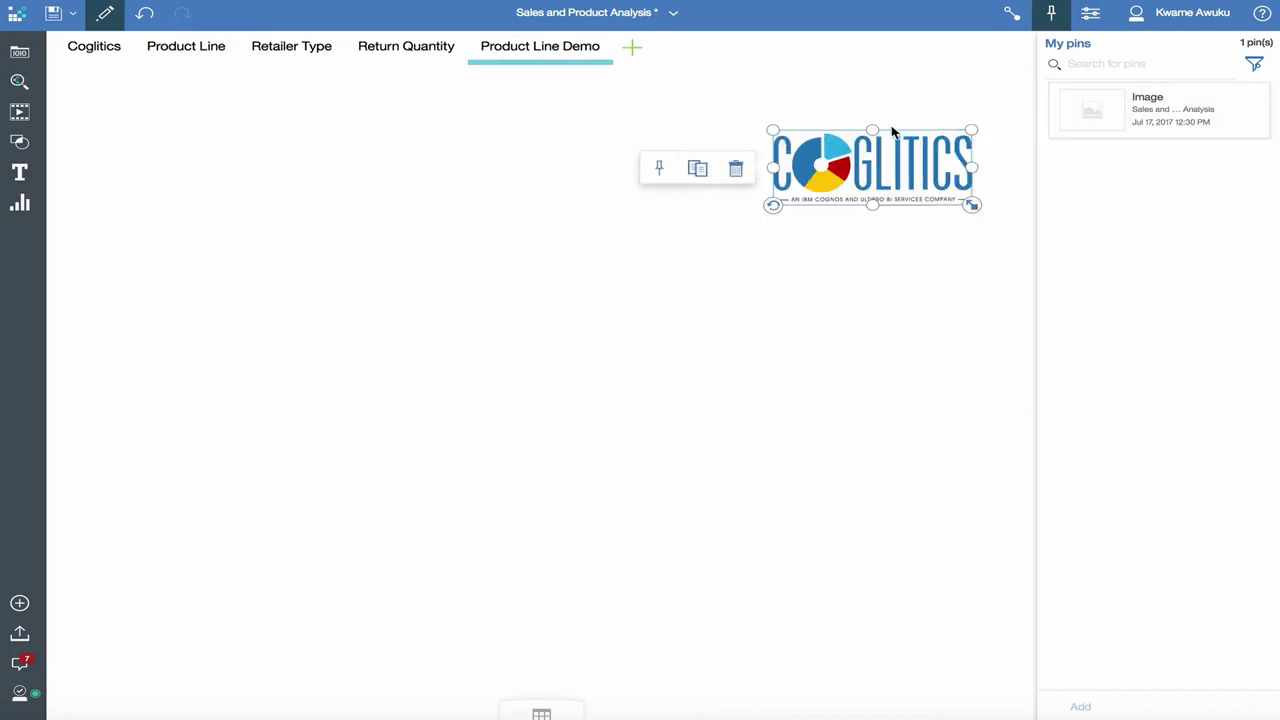
drag(876, 145, 883, 118)
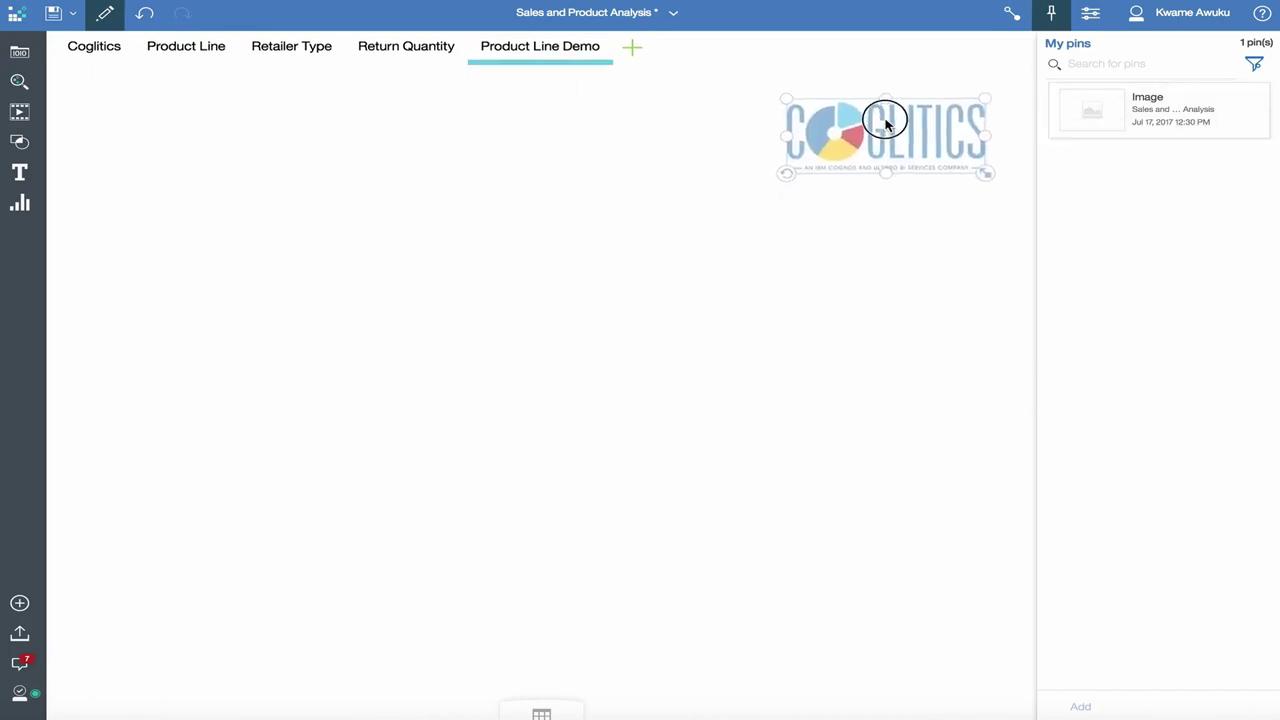
click(1053, 14)
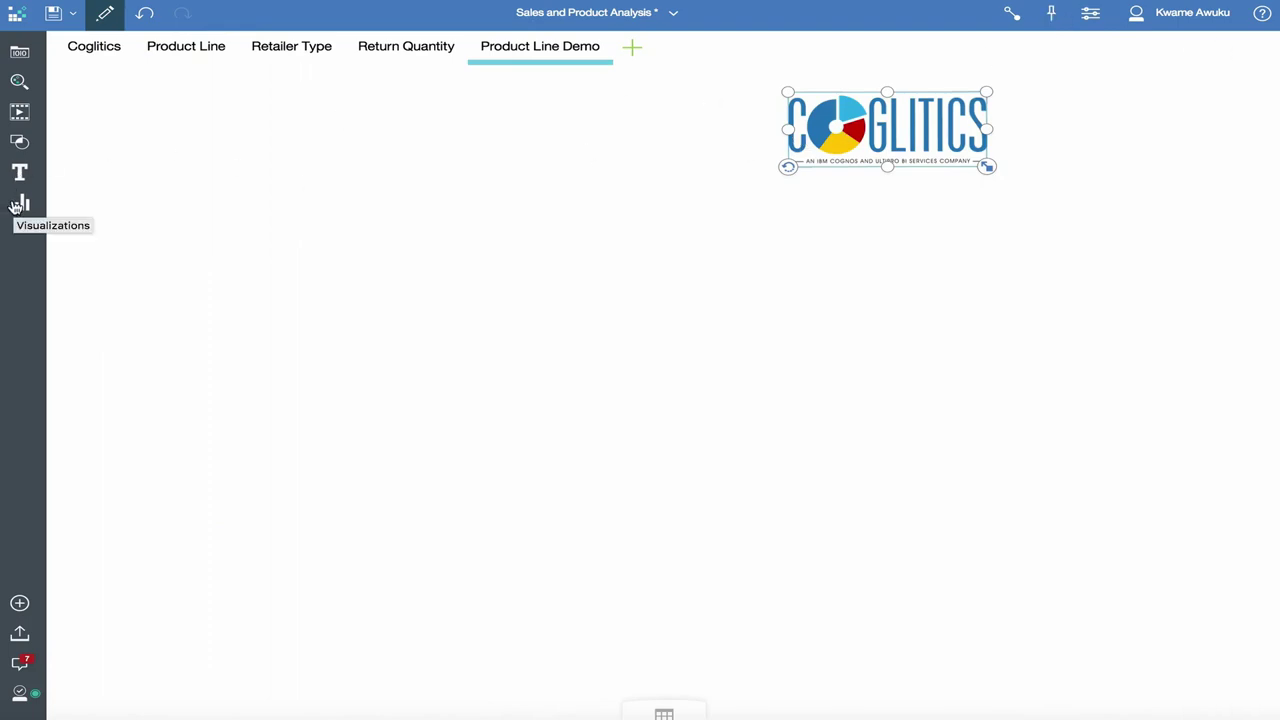
click(181, 55)
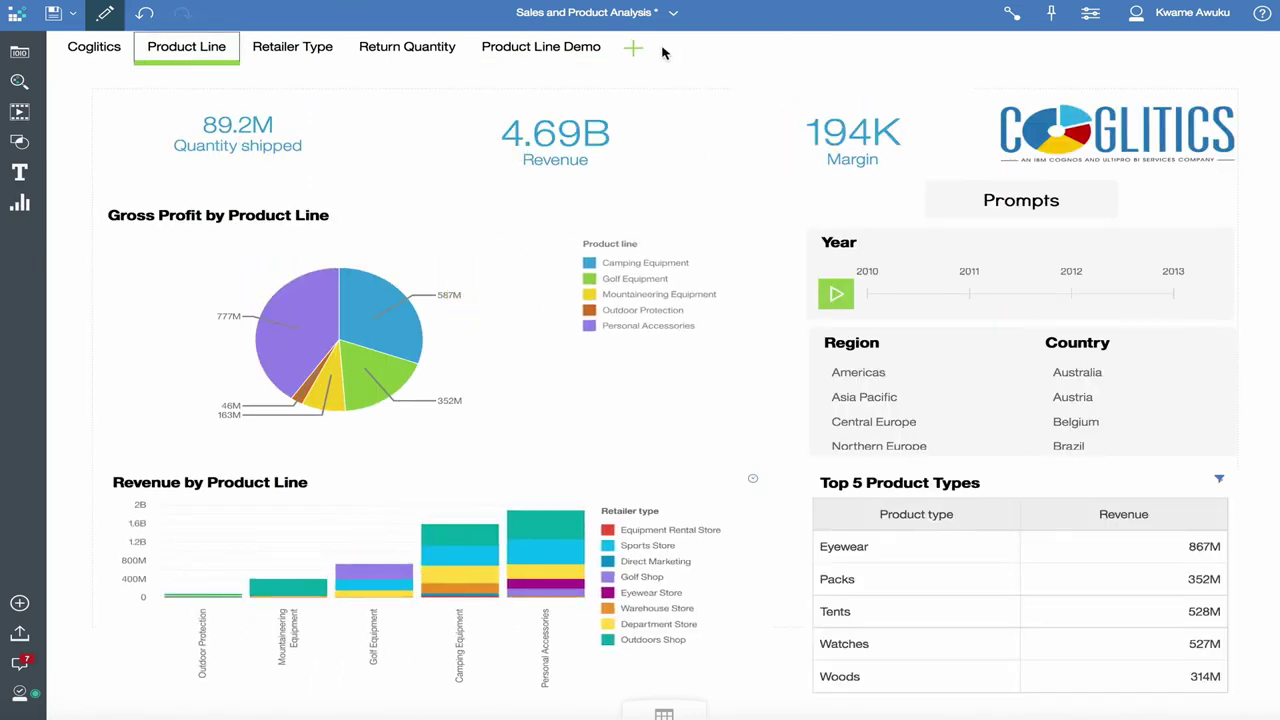
click(560, 50)
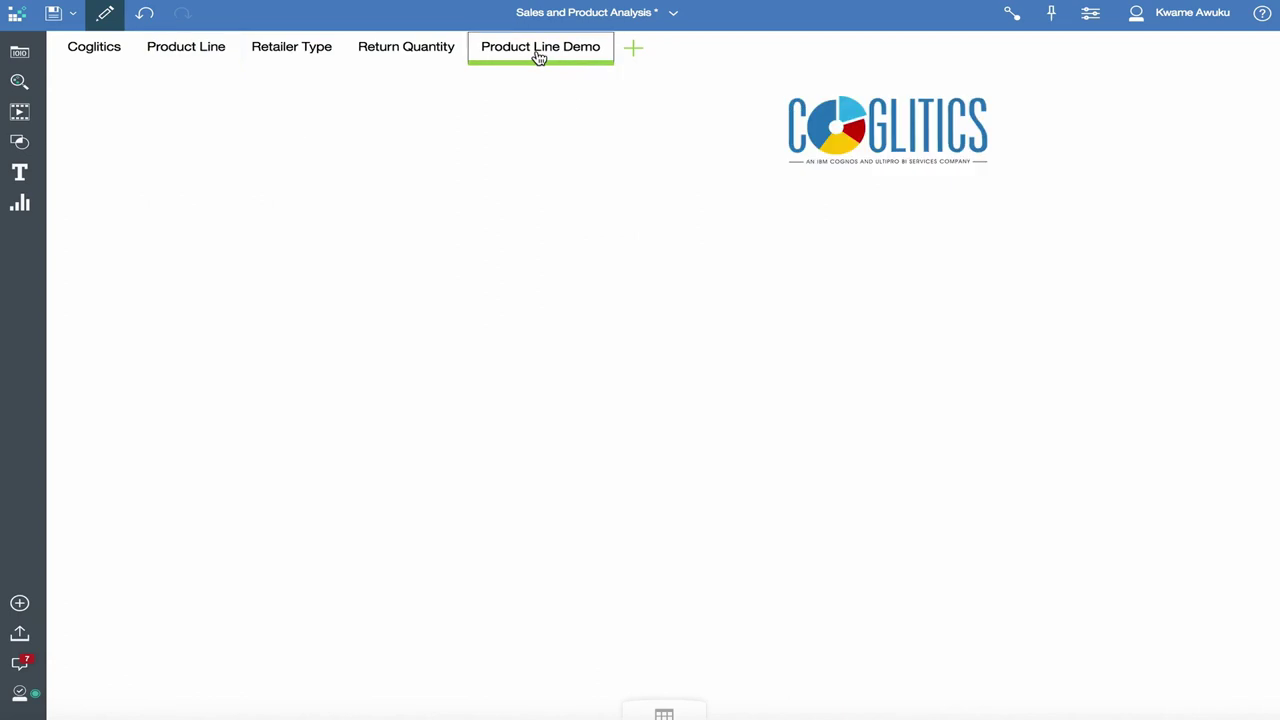
Add a Summary tile with Sales Quantity as its value, abbreviated to 89.2M
click(19, 203)
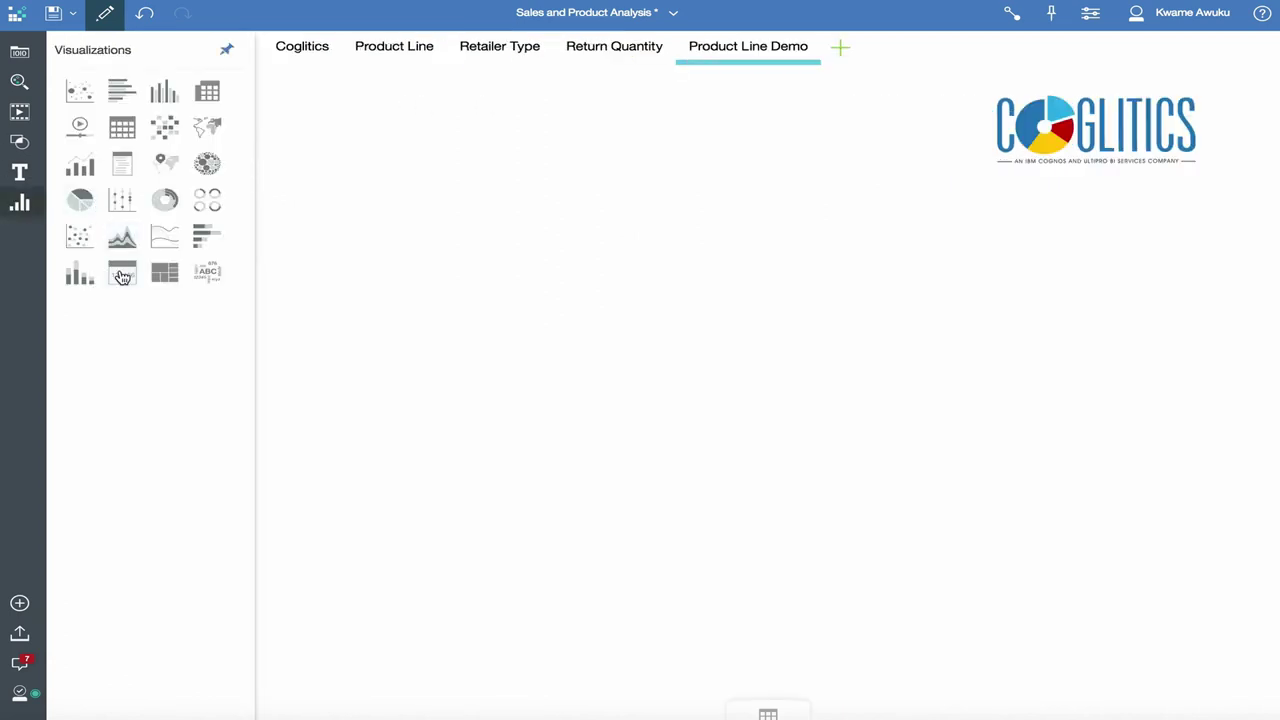
drag(122, 273, 346, 117)
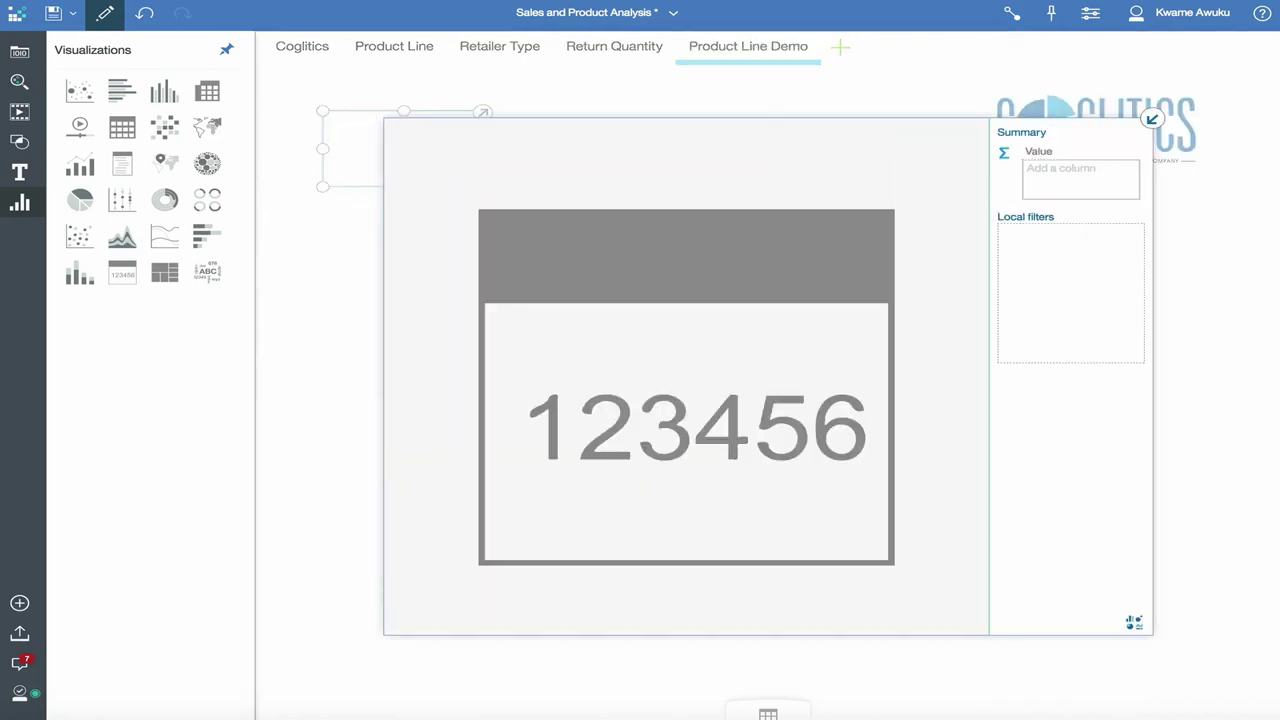
click(19, 51)
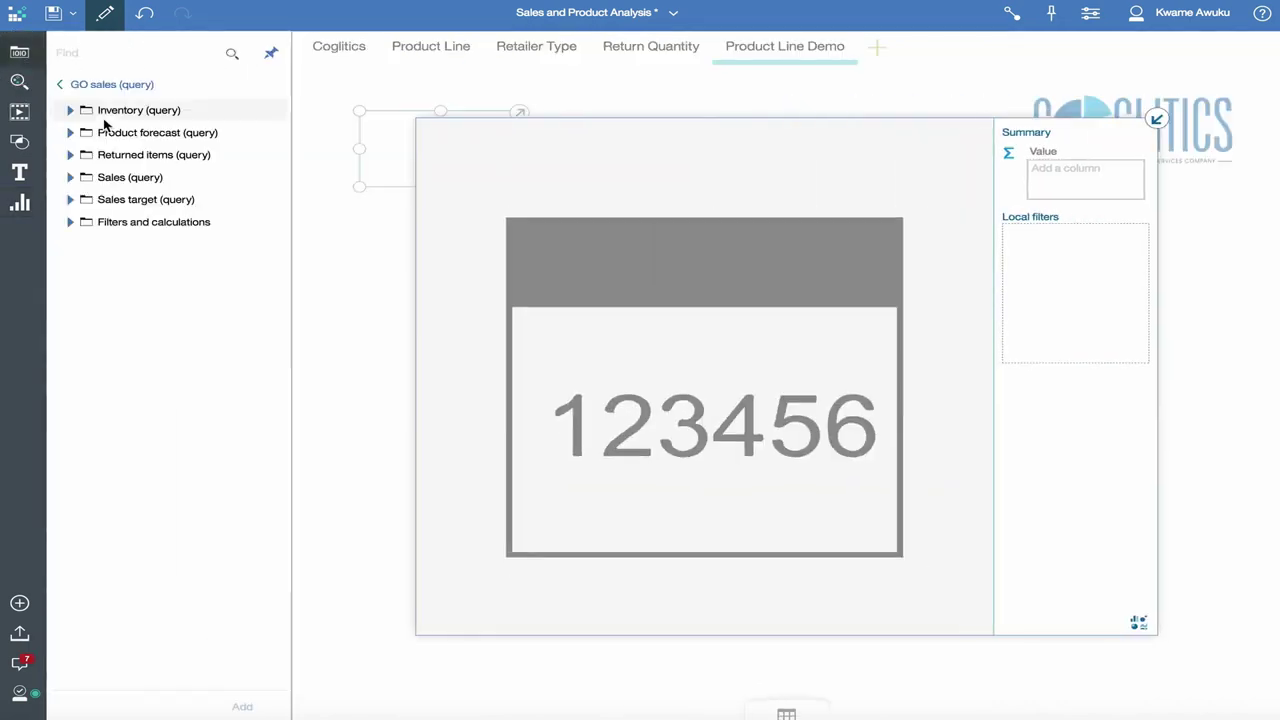
click(70, 177)
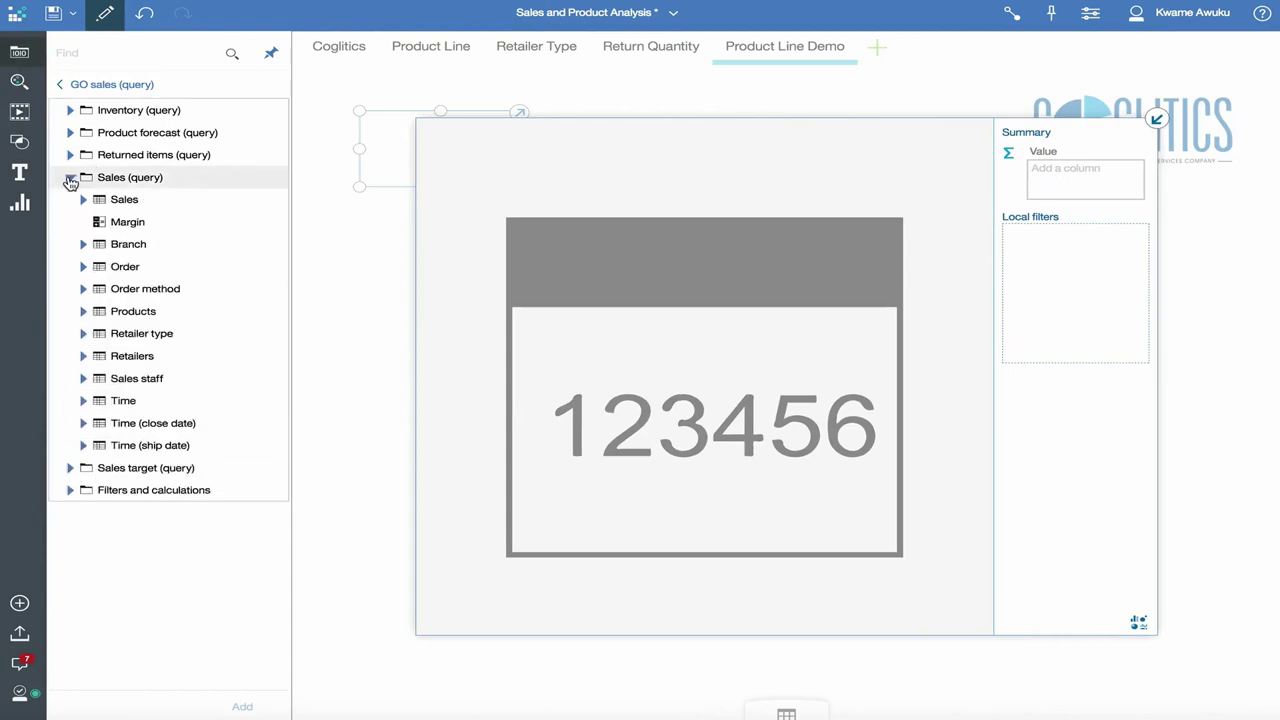
click(84, 200)
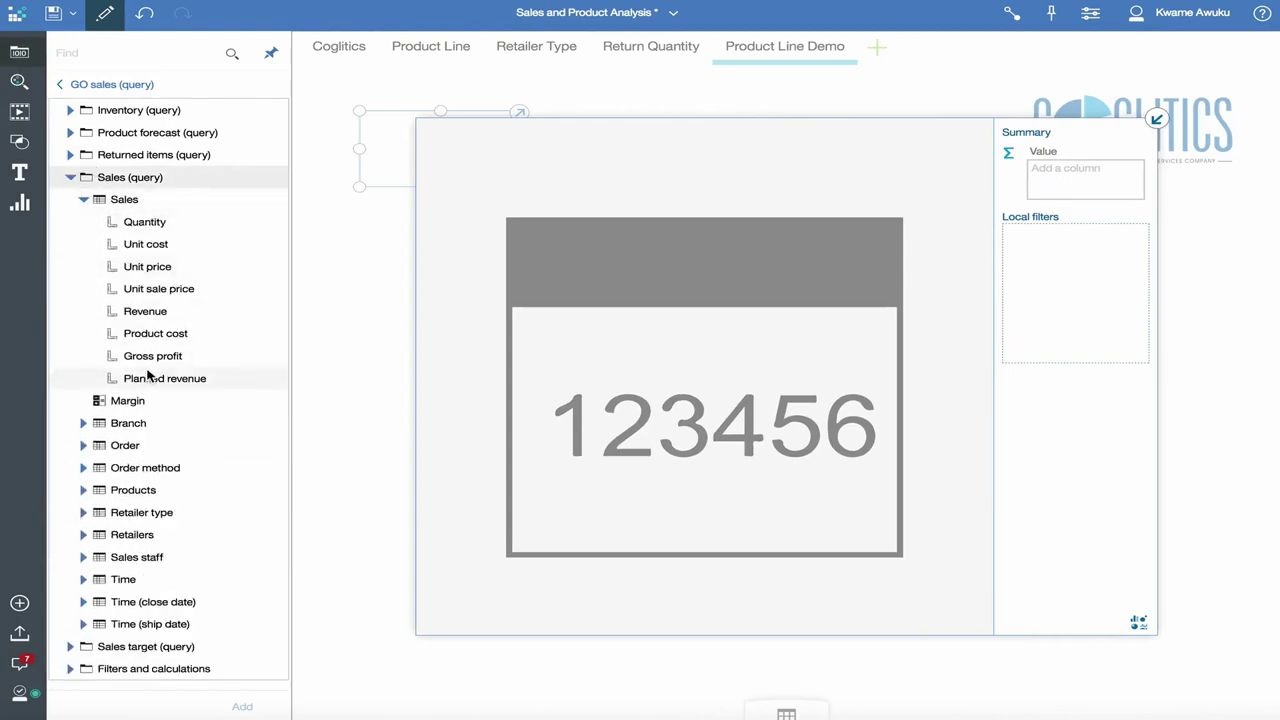
drag(150, 222, 1090, 183)
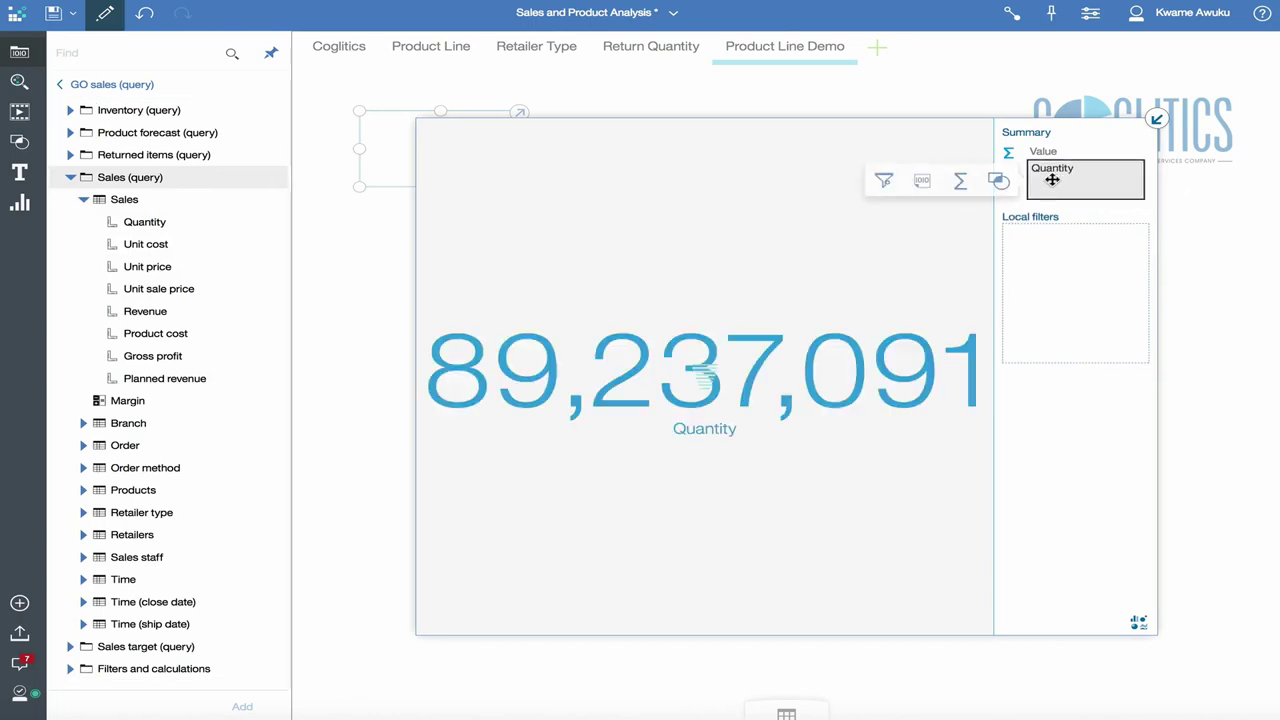
click(922, 181)
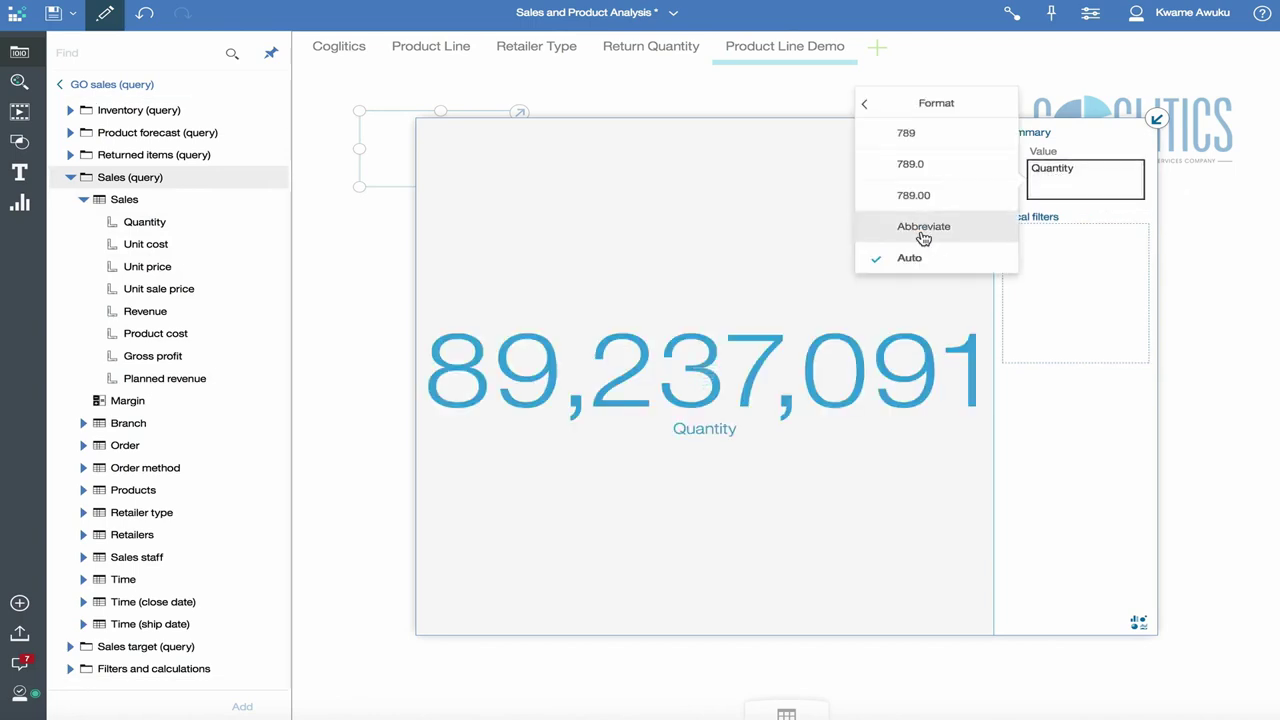
click(940, 228)
click(1156, 119)
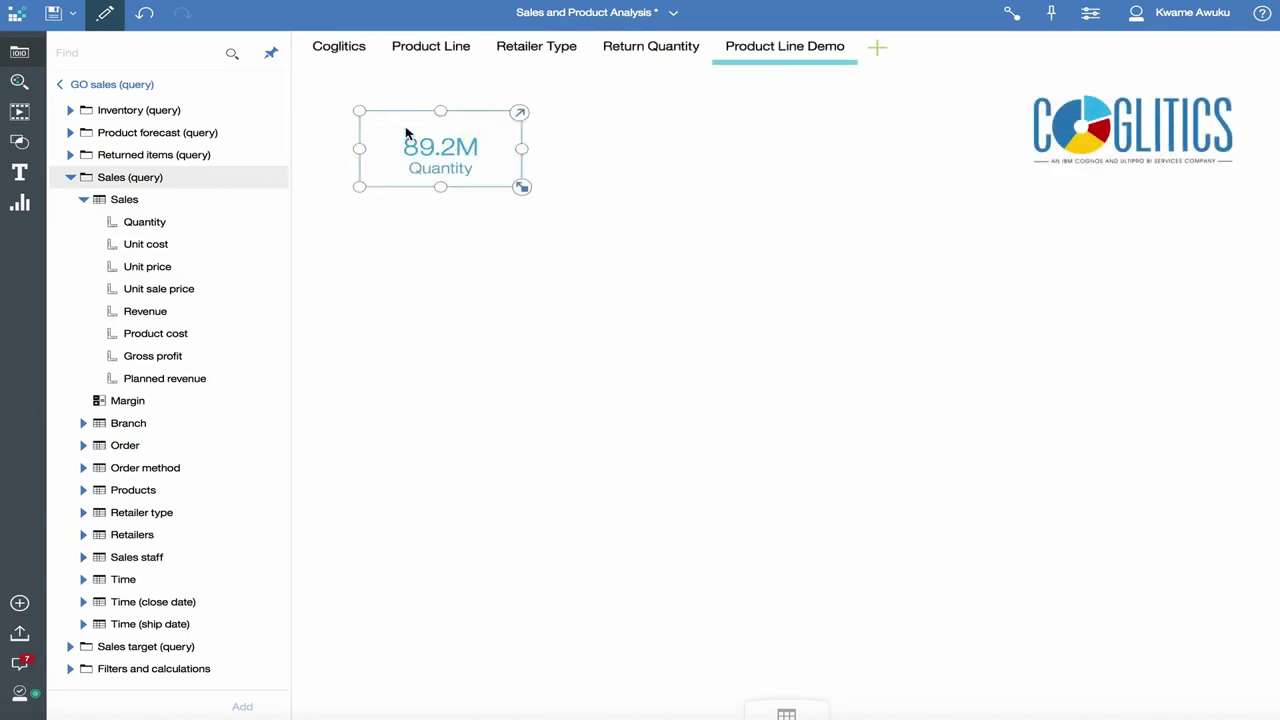
click(131, 148)
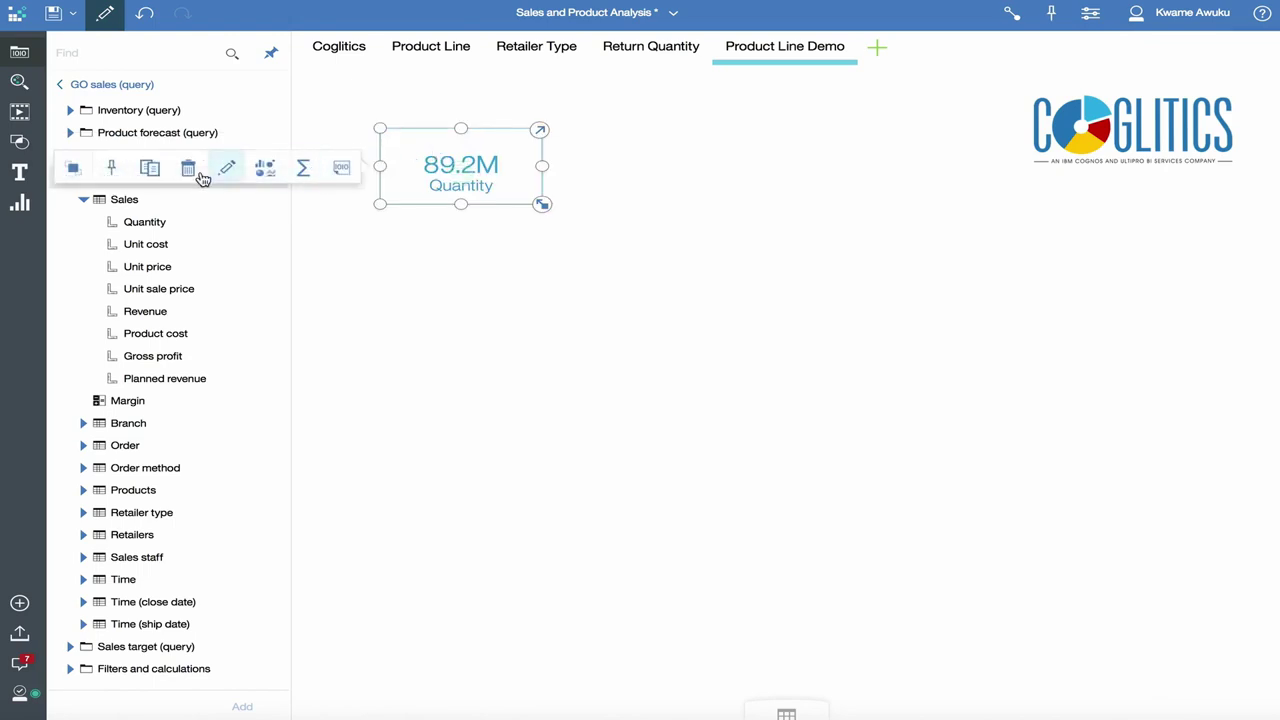
click(141, 167)
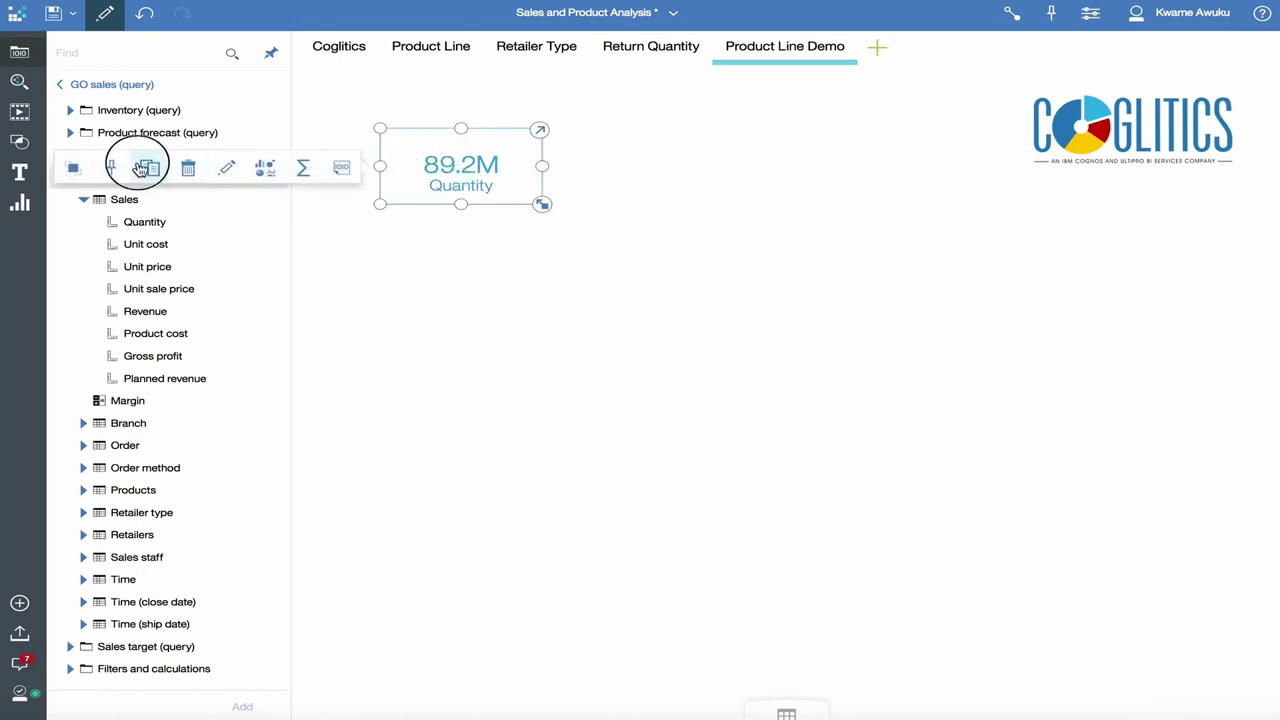
click(458, 170)
drag(458, 170, 644, 134)
click(450, 163)
drag(450, 163, 913, 145)
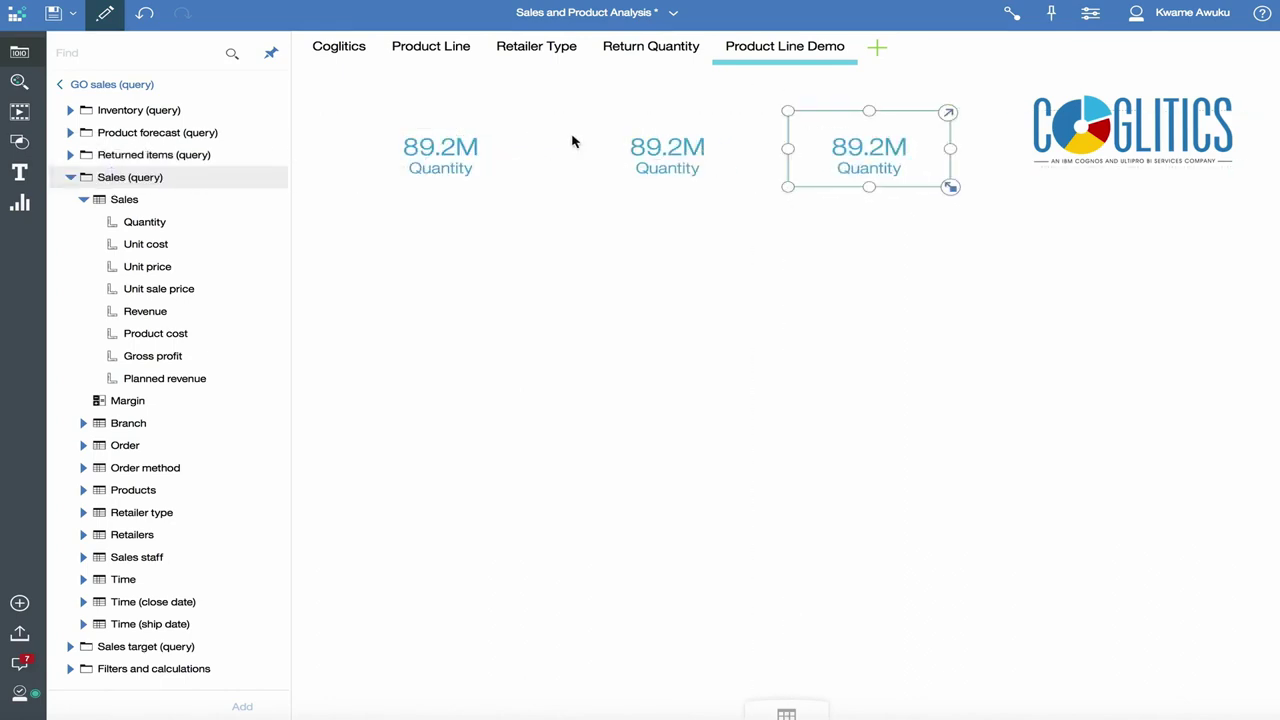
click(687, 158)
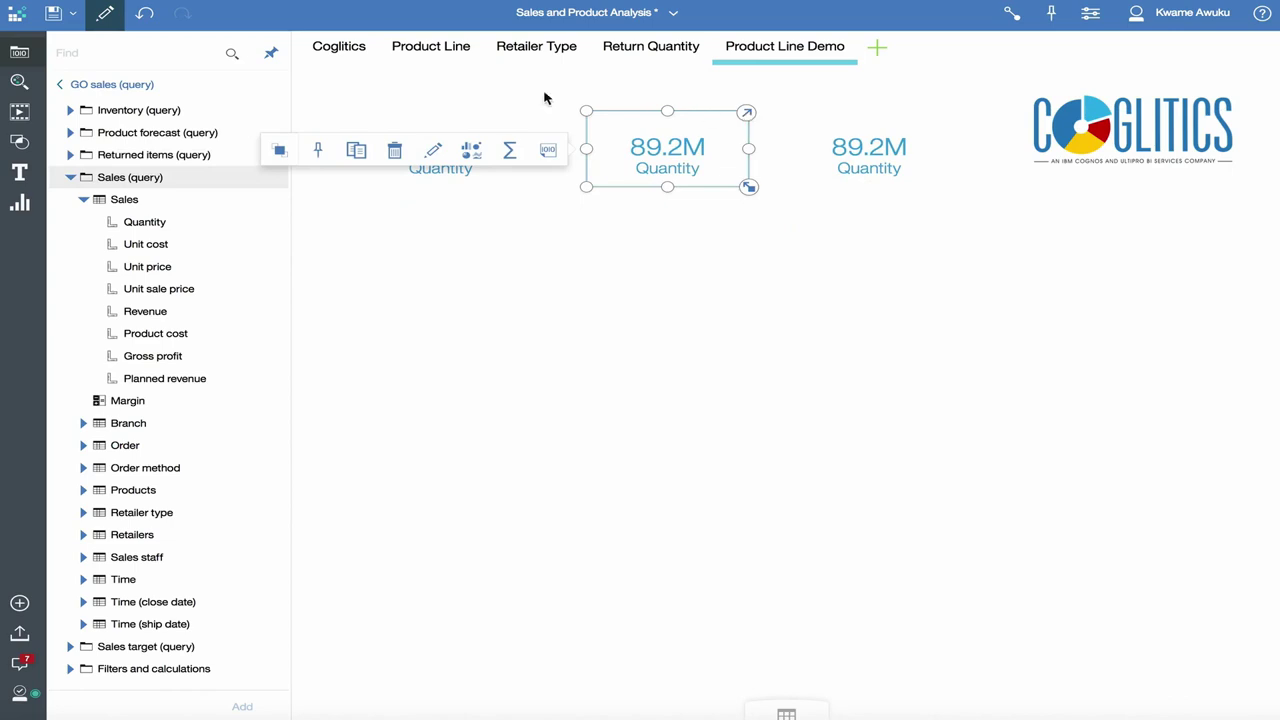
click(400, 56)
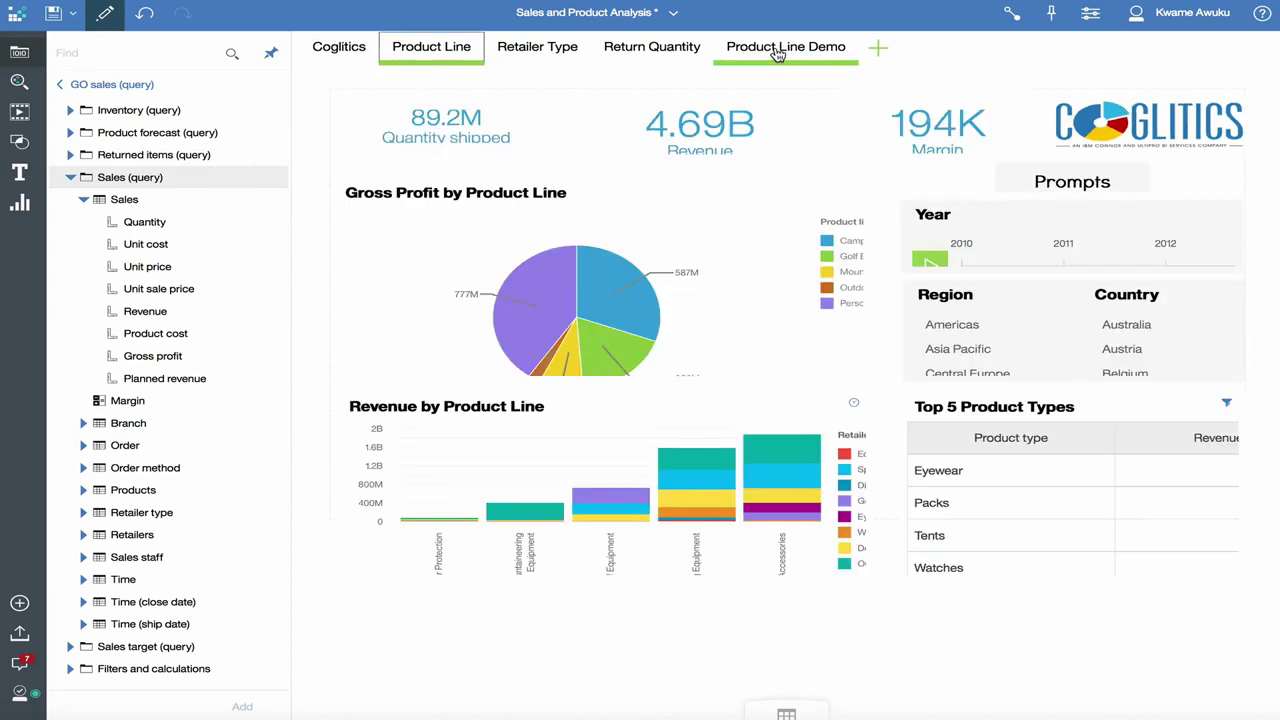
click(778, 54)
click(689, 136)
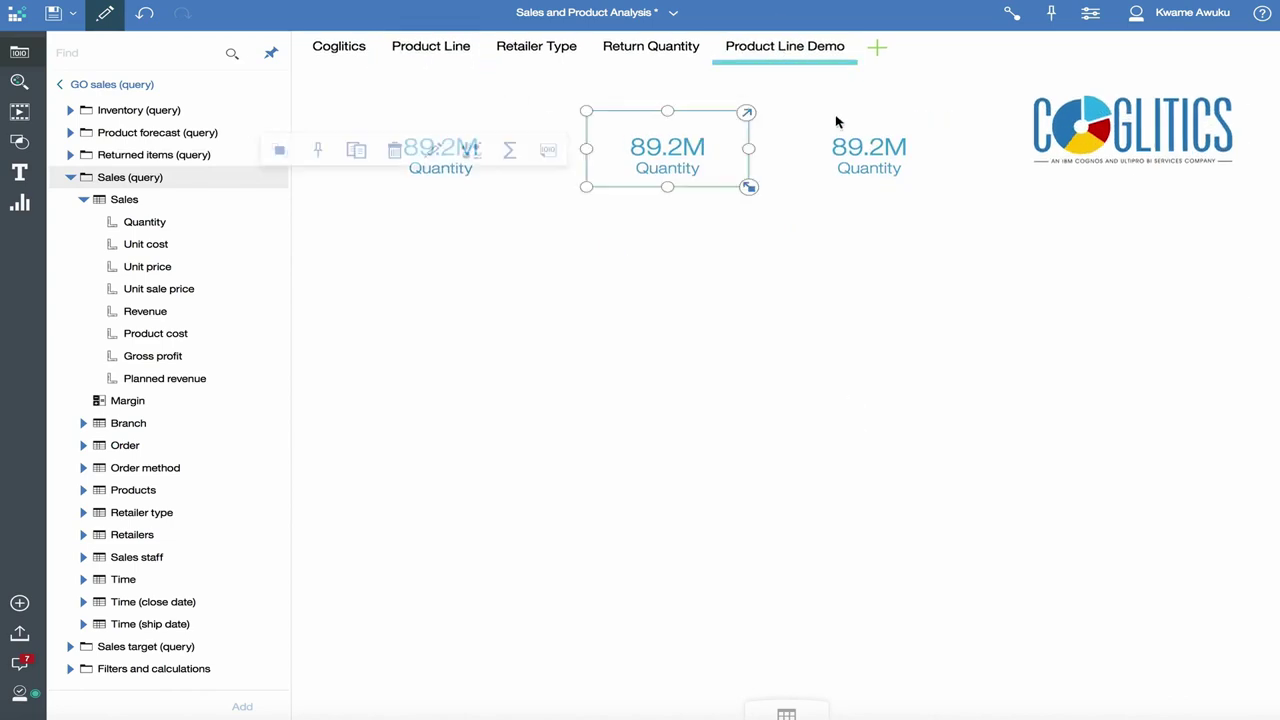
Change the middle KPI to Revenue, abbreviated to 4.69B
click(746, 115)
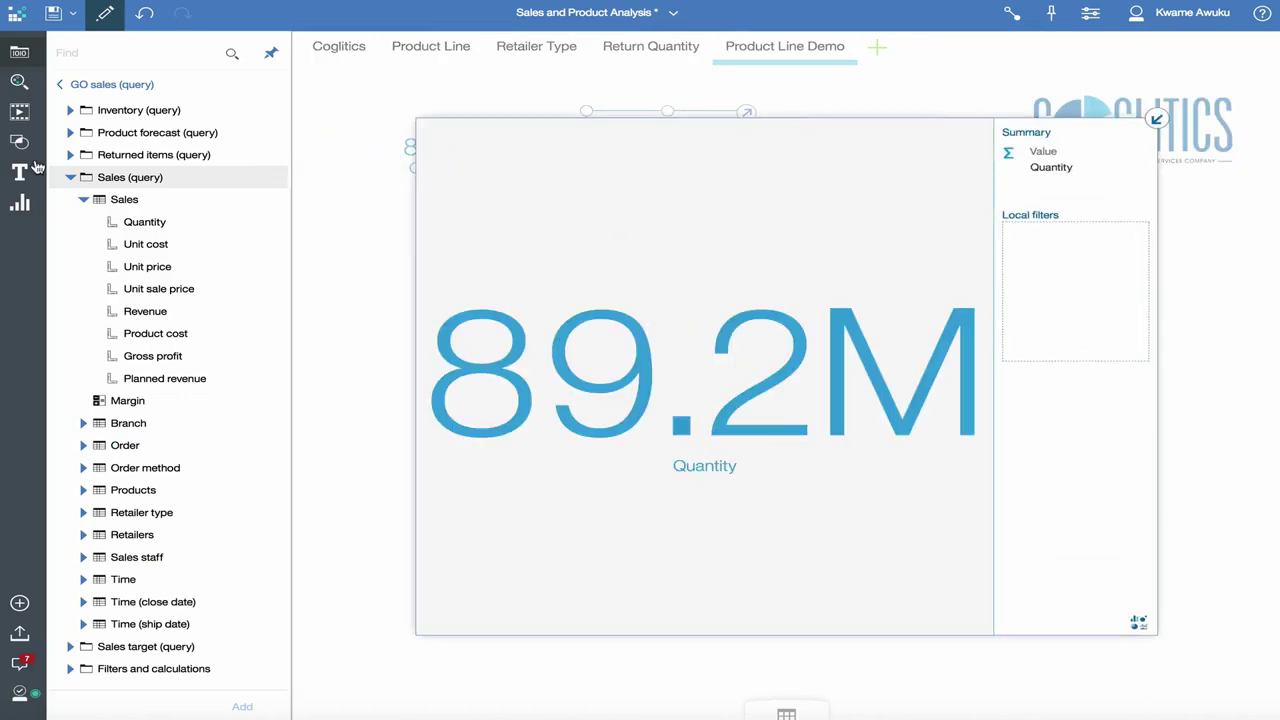
drag(145, 311, 1045, 174)
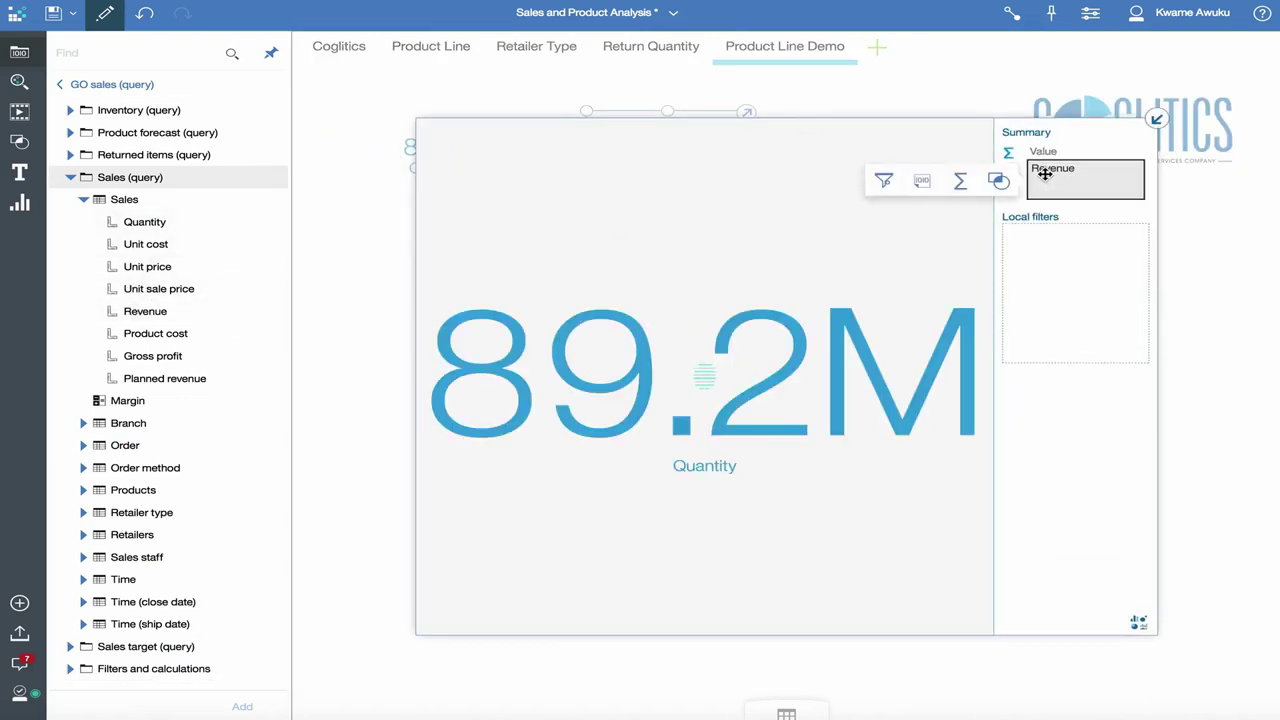
click(884, 180)
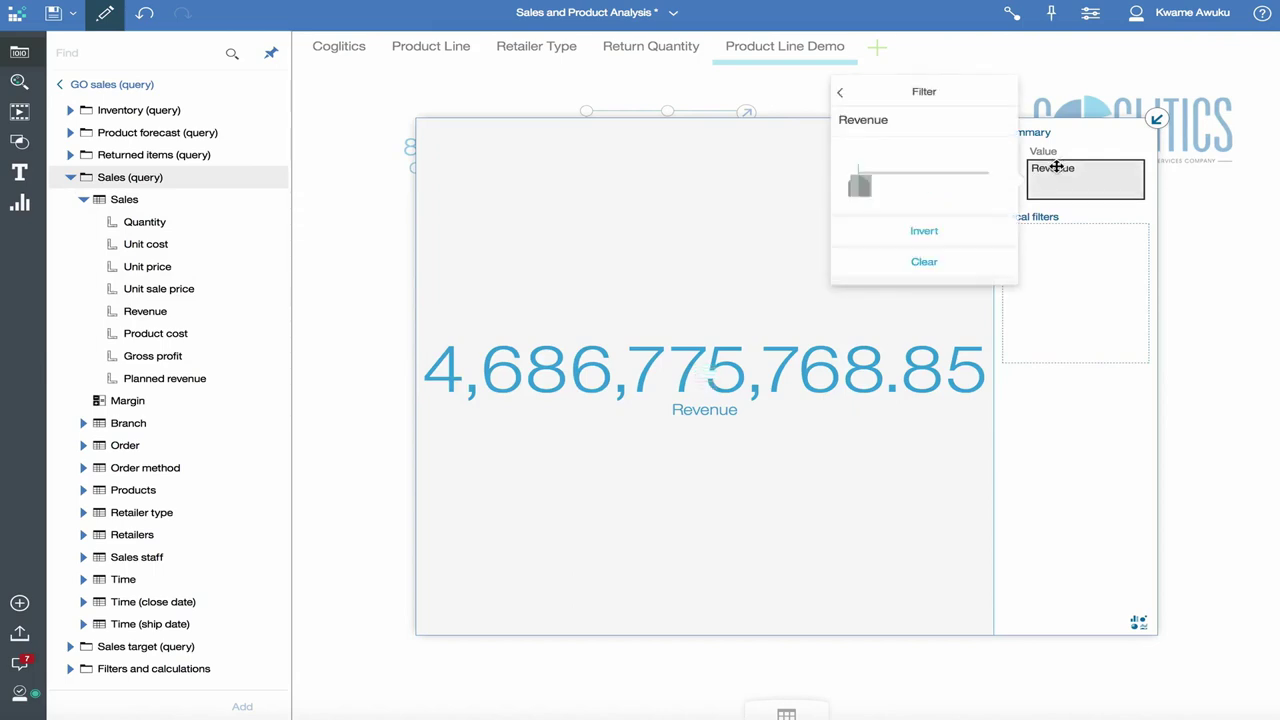
click(845, 92)
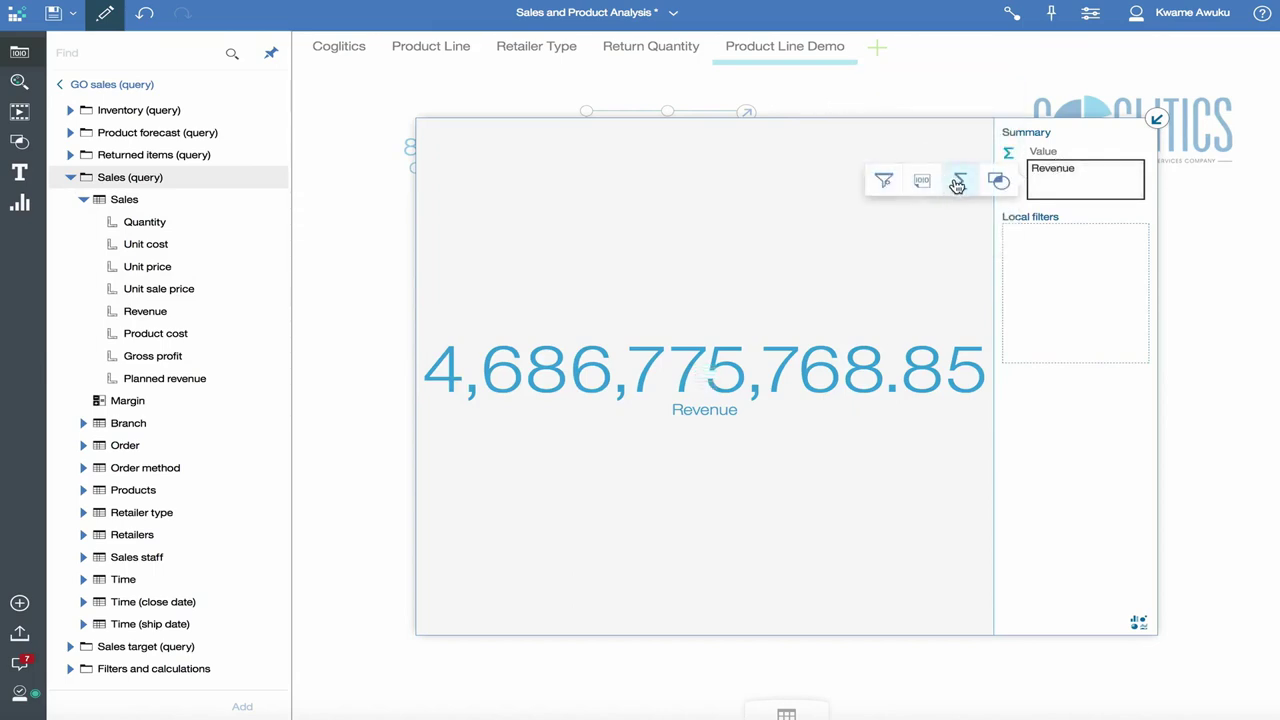
click(922, 180)
click(935, 224)
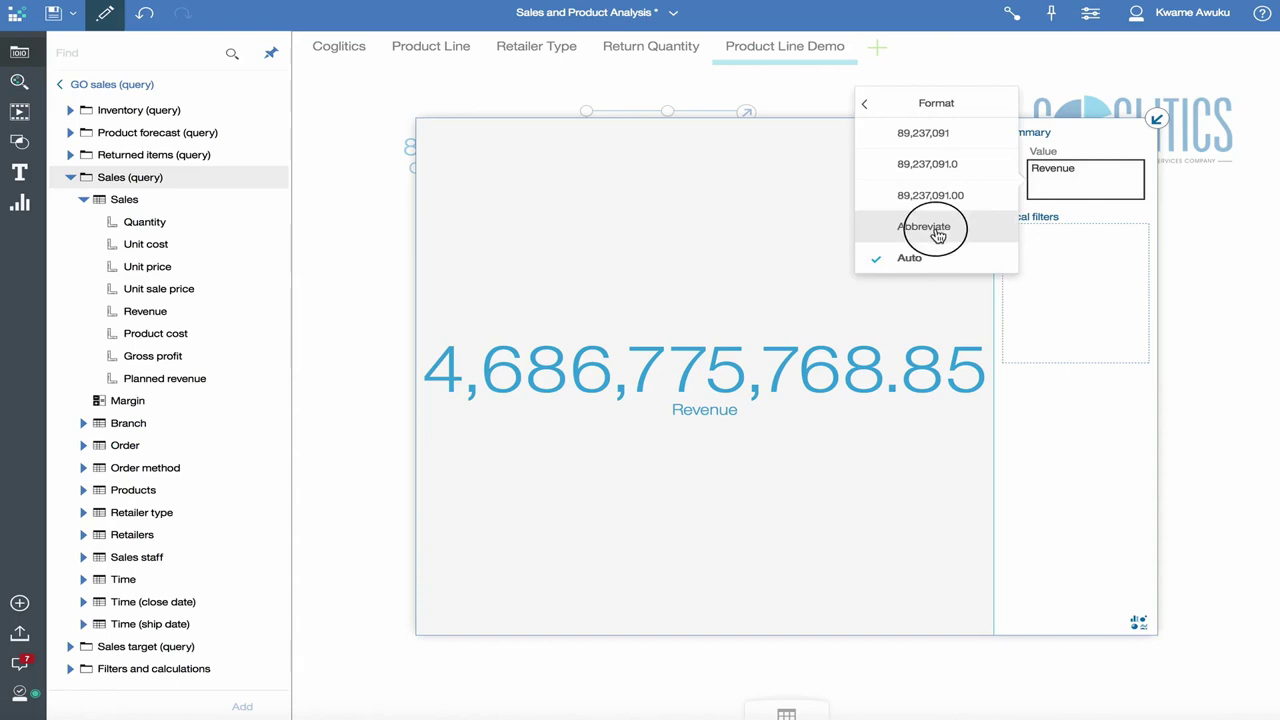
click(1158, 122)
Change the right-hand KPI to Margin, abbreviated to 194K
click(870, 148)
click(949, 117)
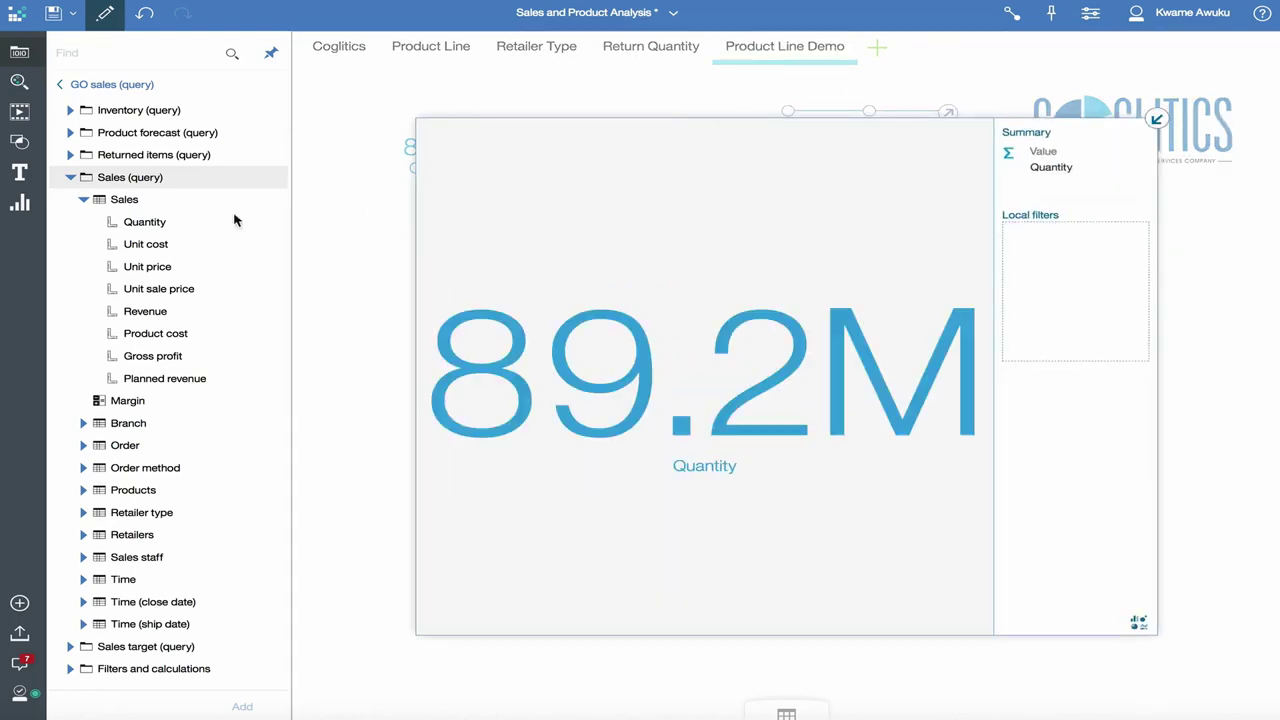
drag(100, 401, 1057, 179)
click(926, 181)
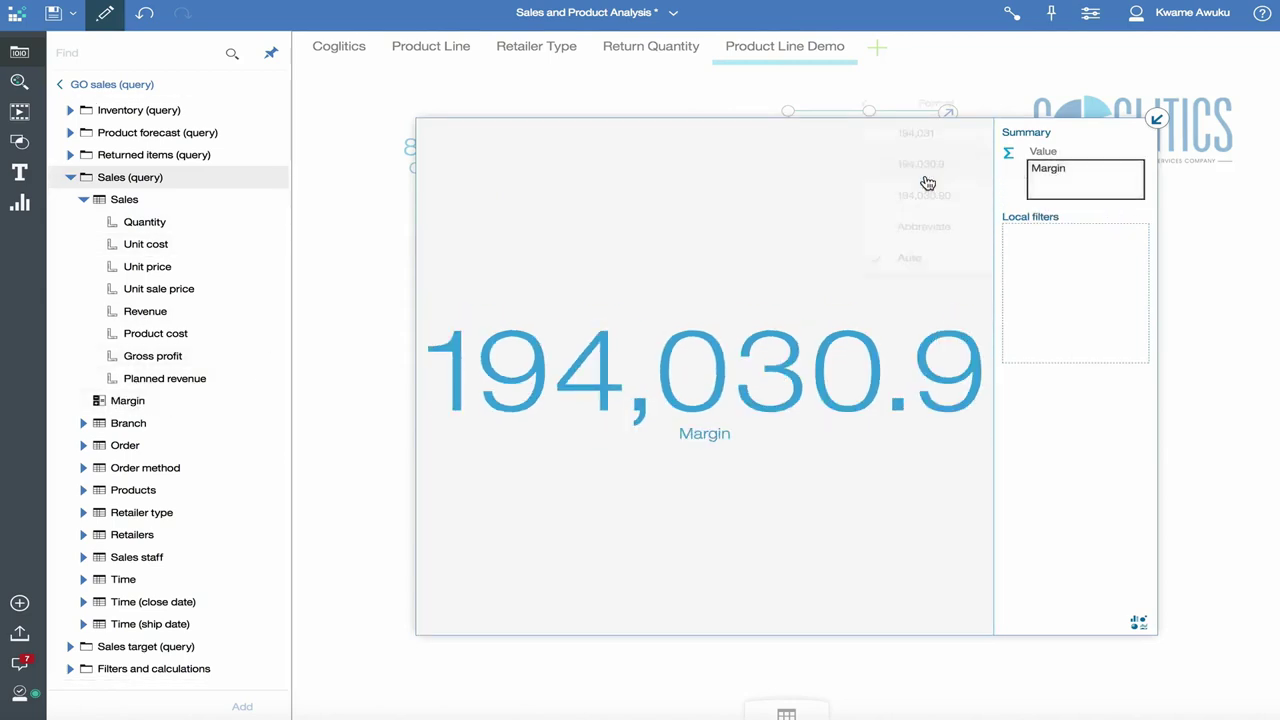
click(925, 226)
click(1157, 120)
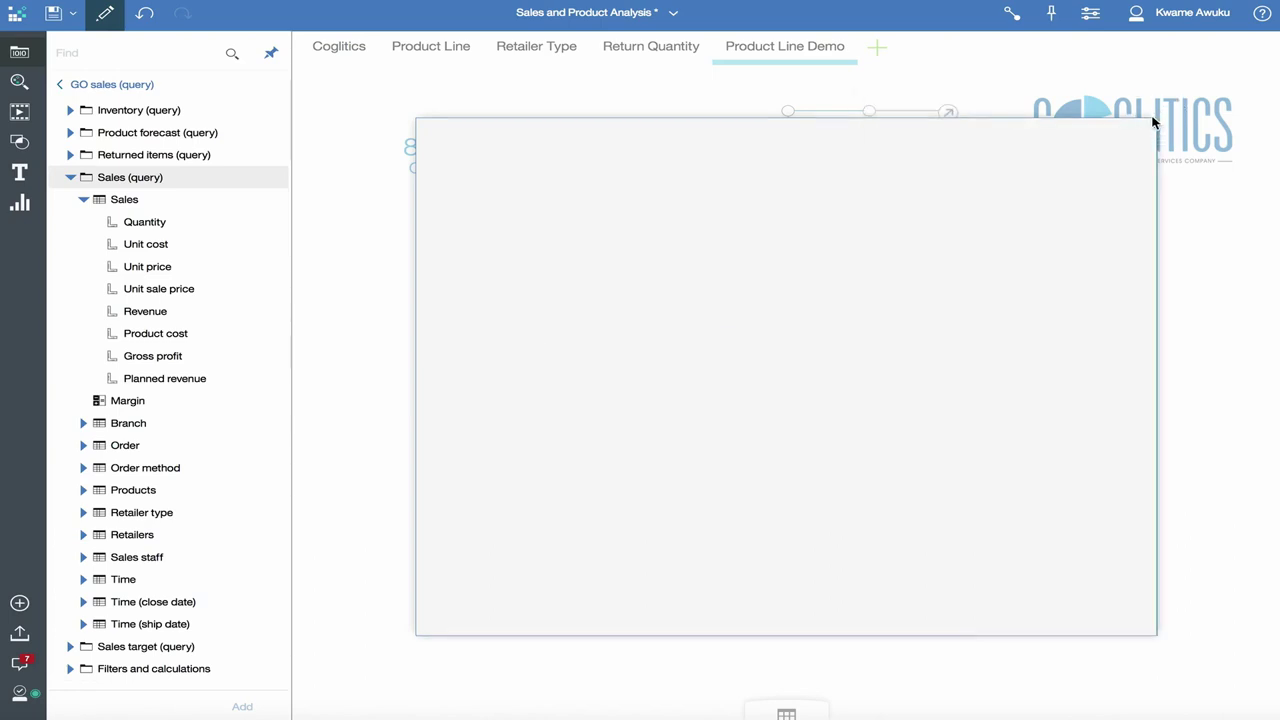
click(850, 128)
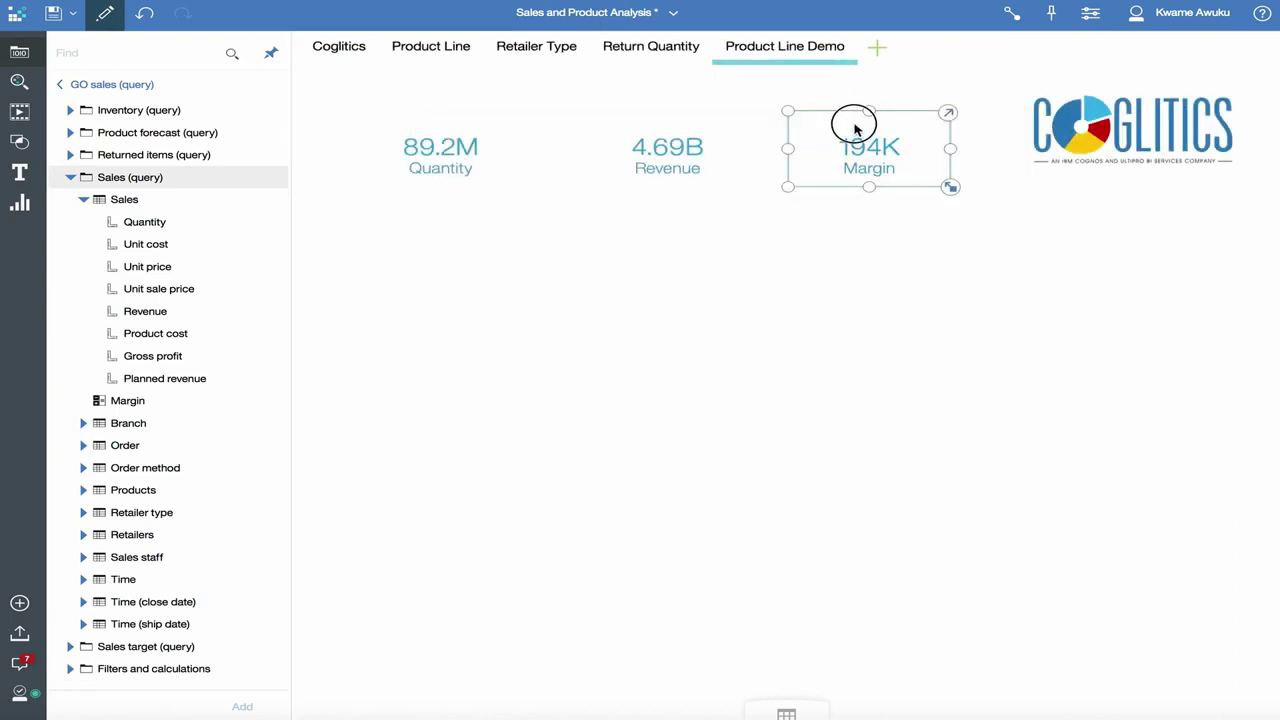
click(560, 258)
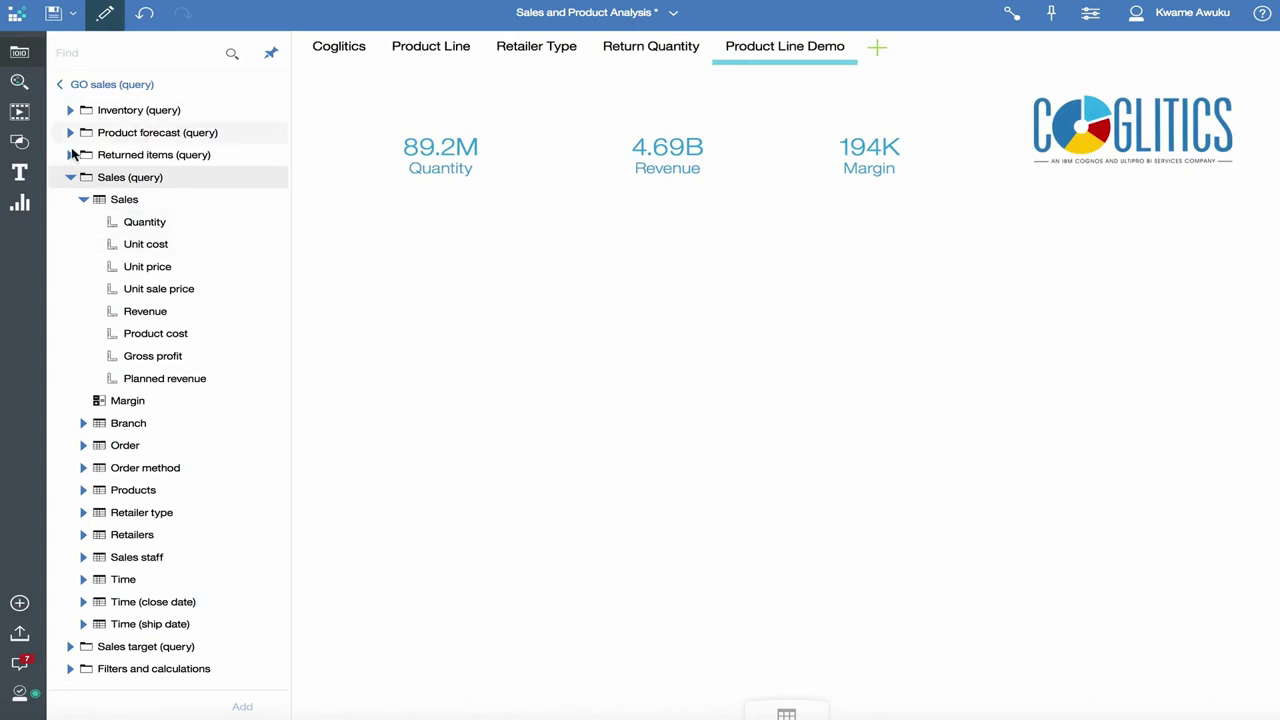
Add a pie chart below the KPIs with Product line as categories and Gross profit as values
click(19, 203)
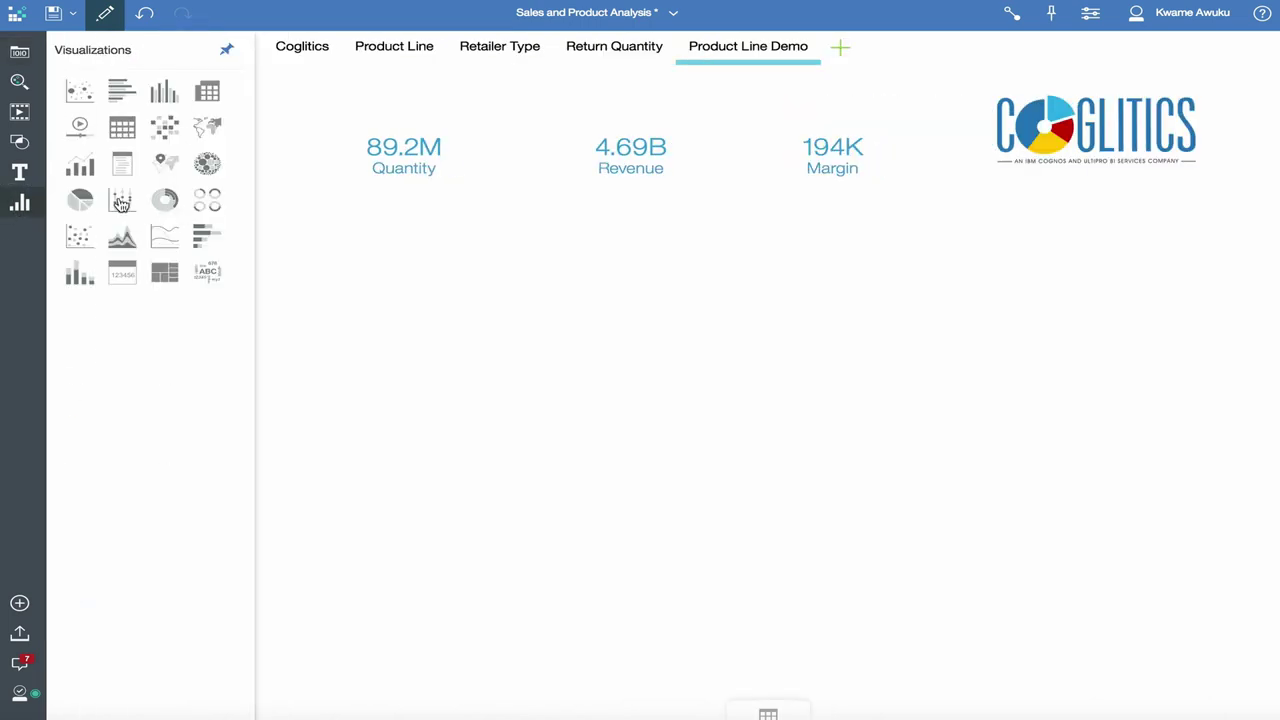
drag(80, 200, 460, 285)
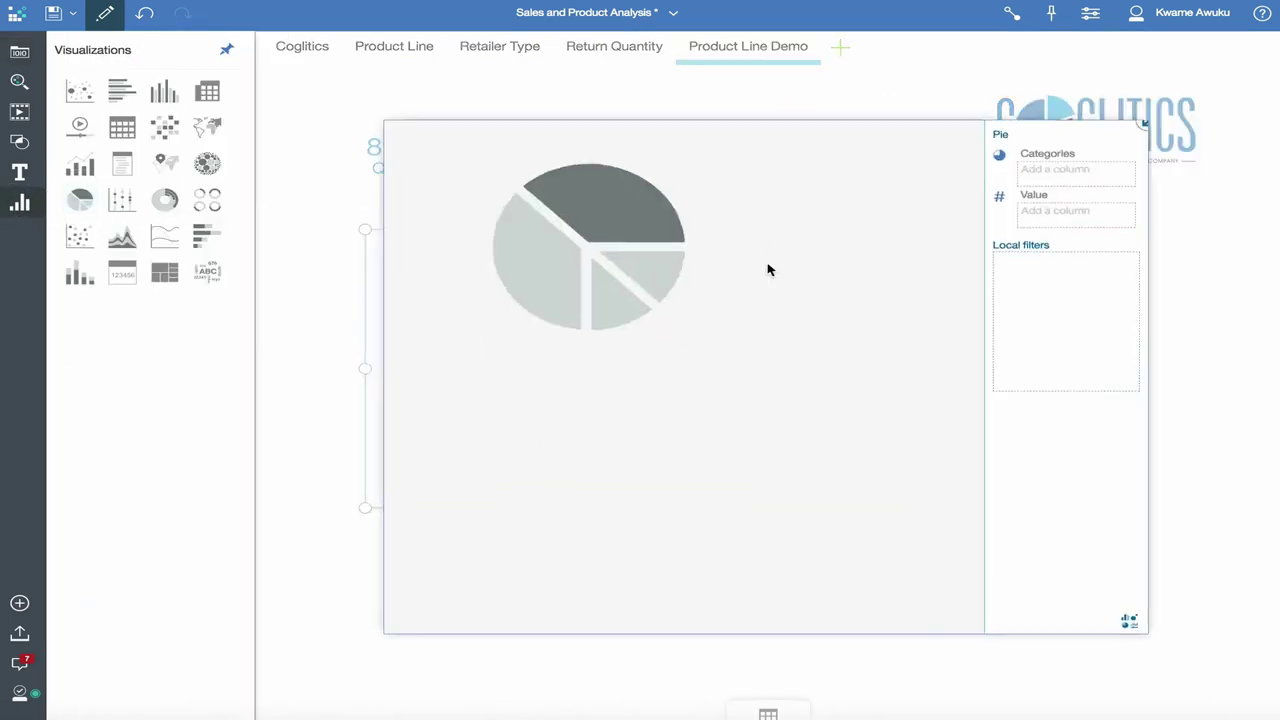
click(20, 53)
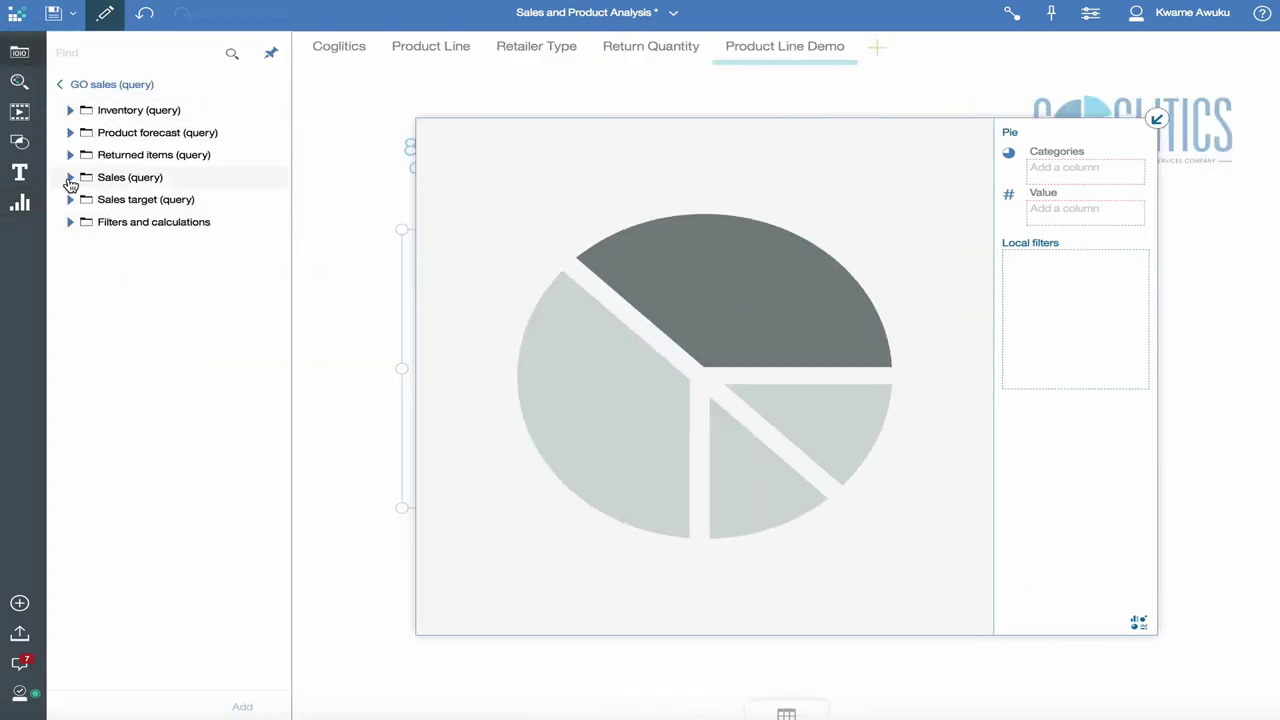
click(70, 178)
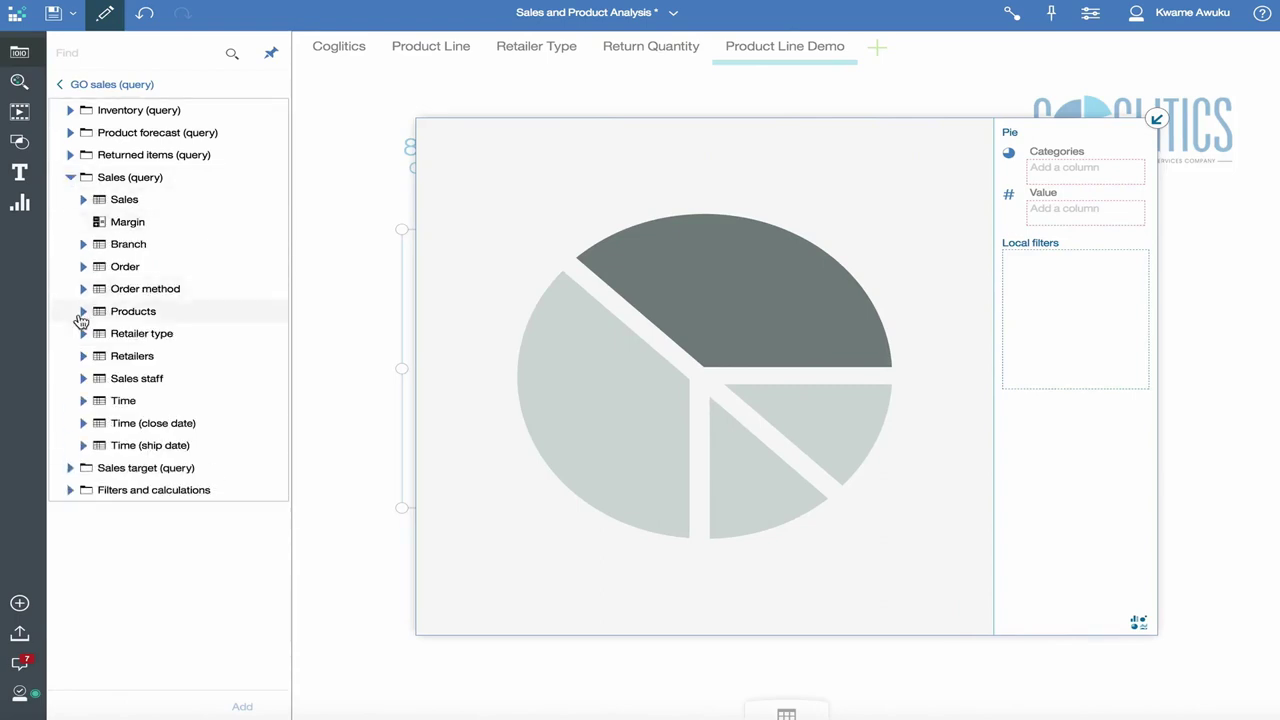
click(83, 312)
drag(139, 360, 1075, 166)
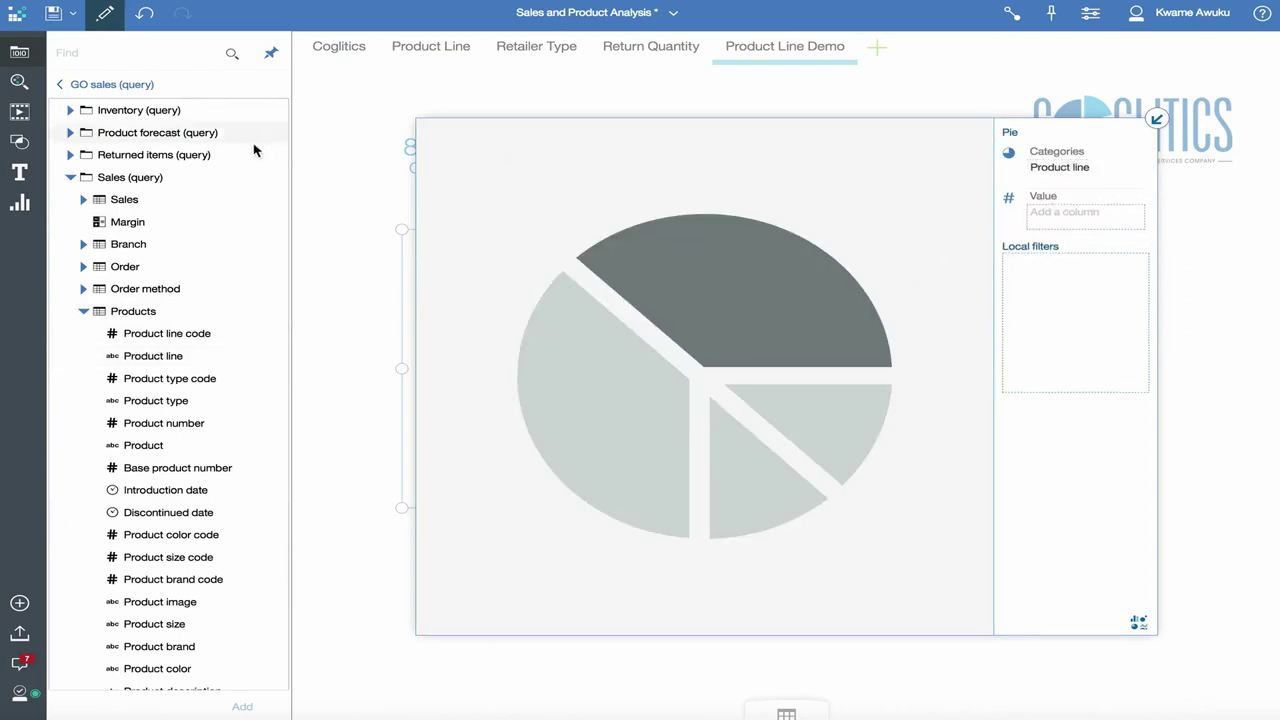
click(82, 204)
drag(150, 355, 1038, 210)
click(1155, 123)
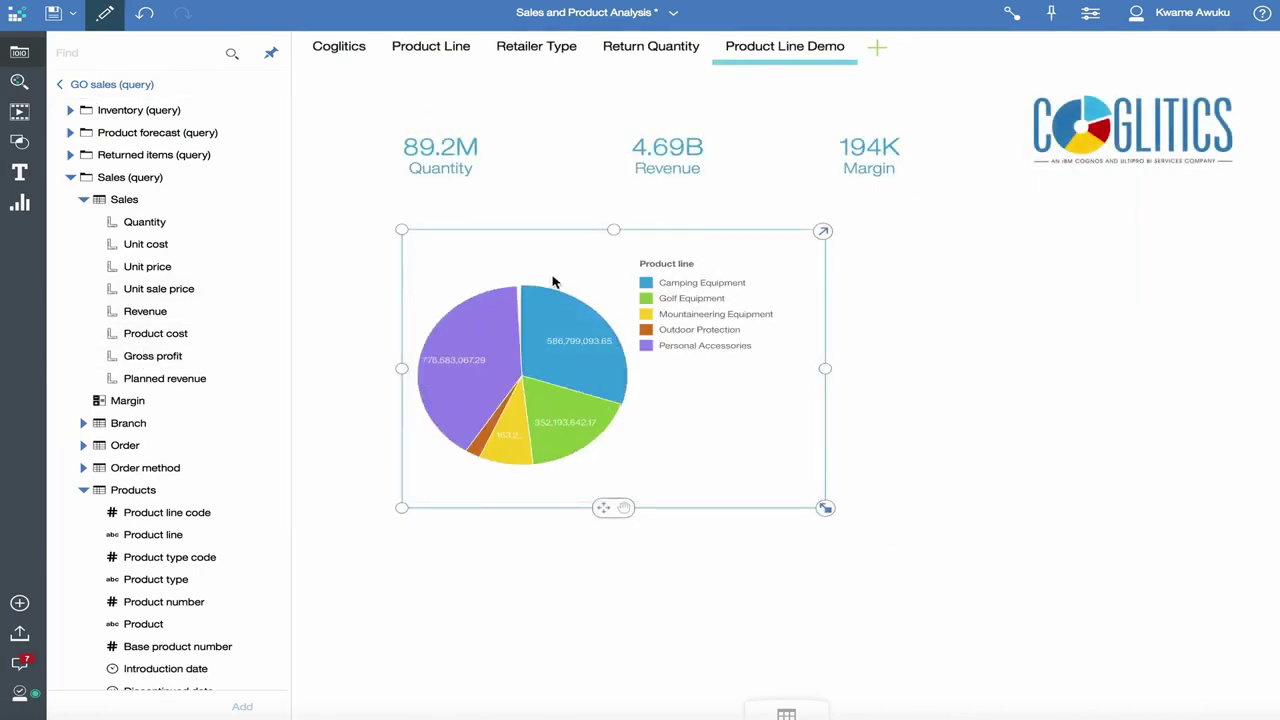
Set the pie chart's label display to Callout and its fill colour to grey
click(1091, 16)
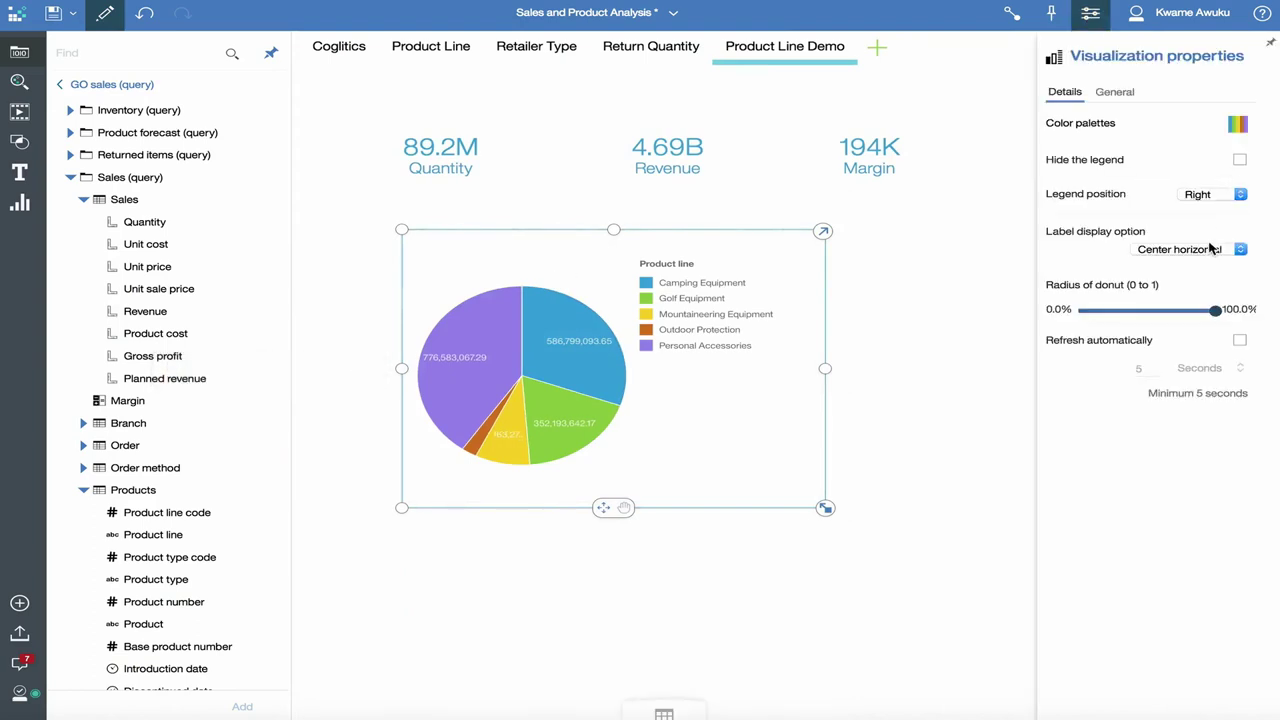
click(1207, 251)
click(1190, 264)
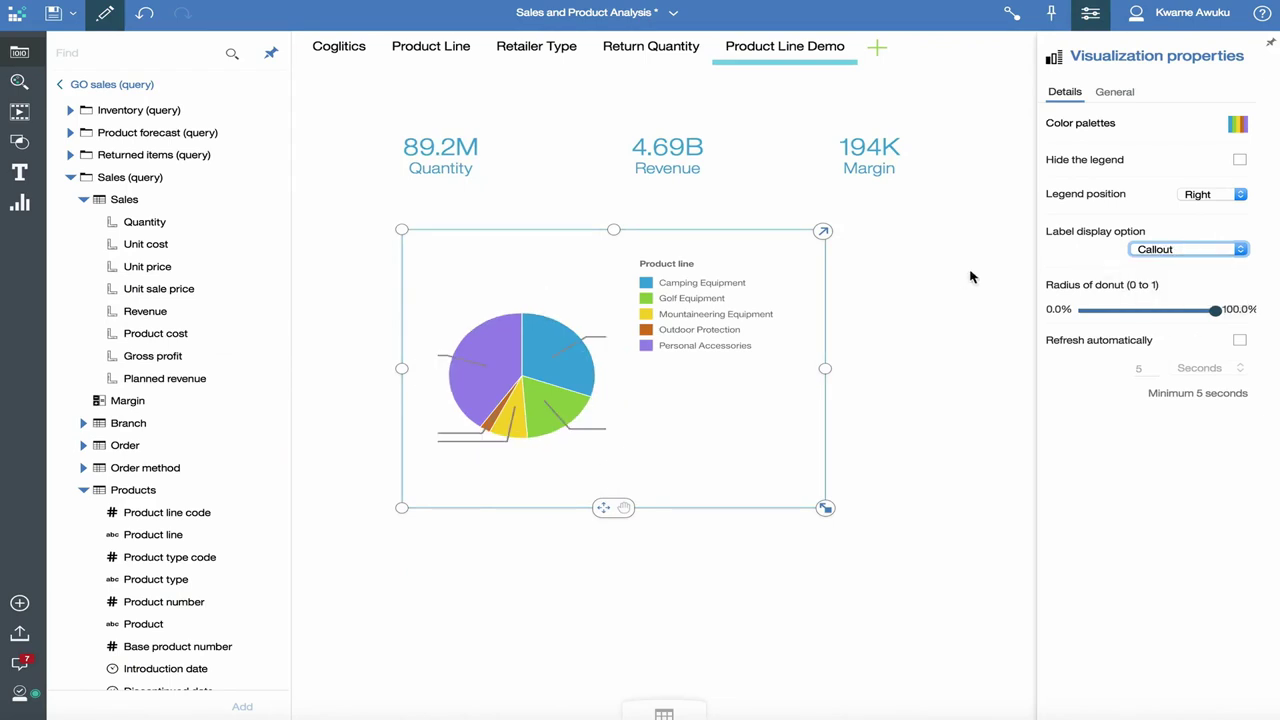
click(1112, 92)
click(1064, 92)
click(1108, 94)
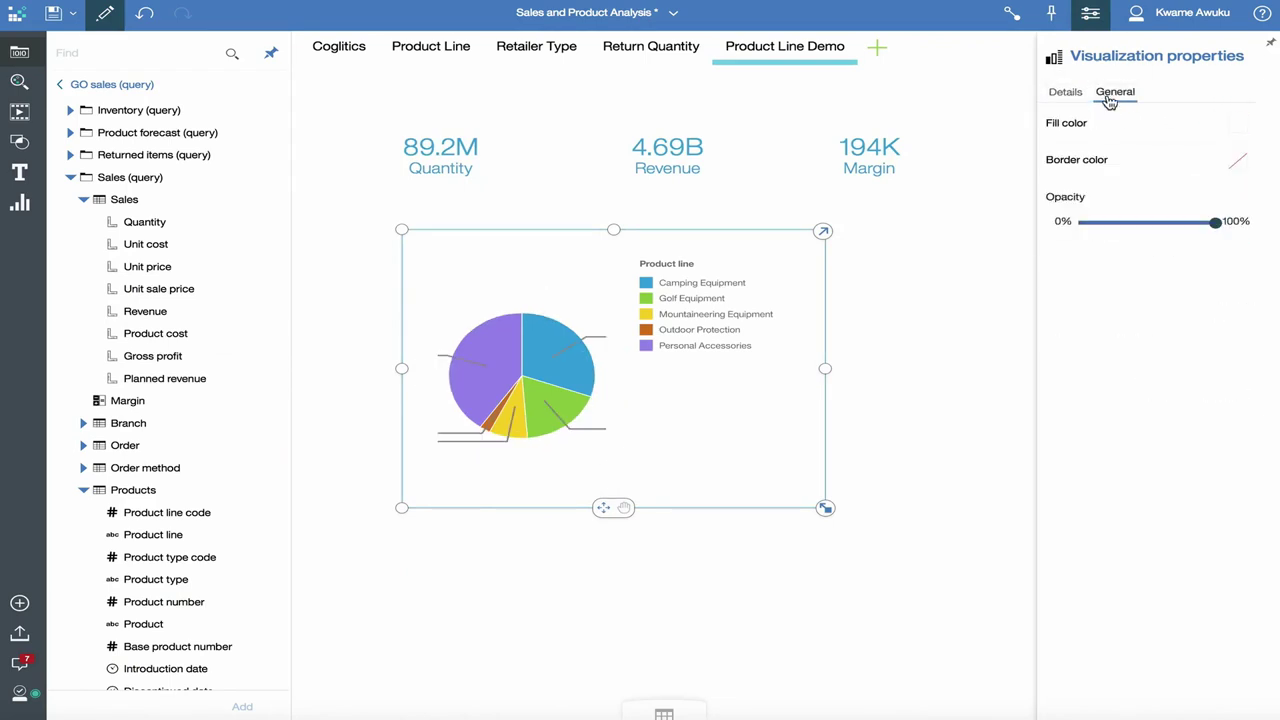
click(1239, 124)
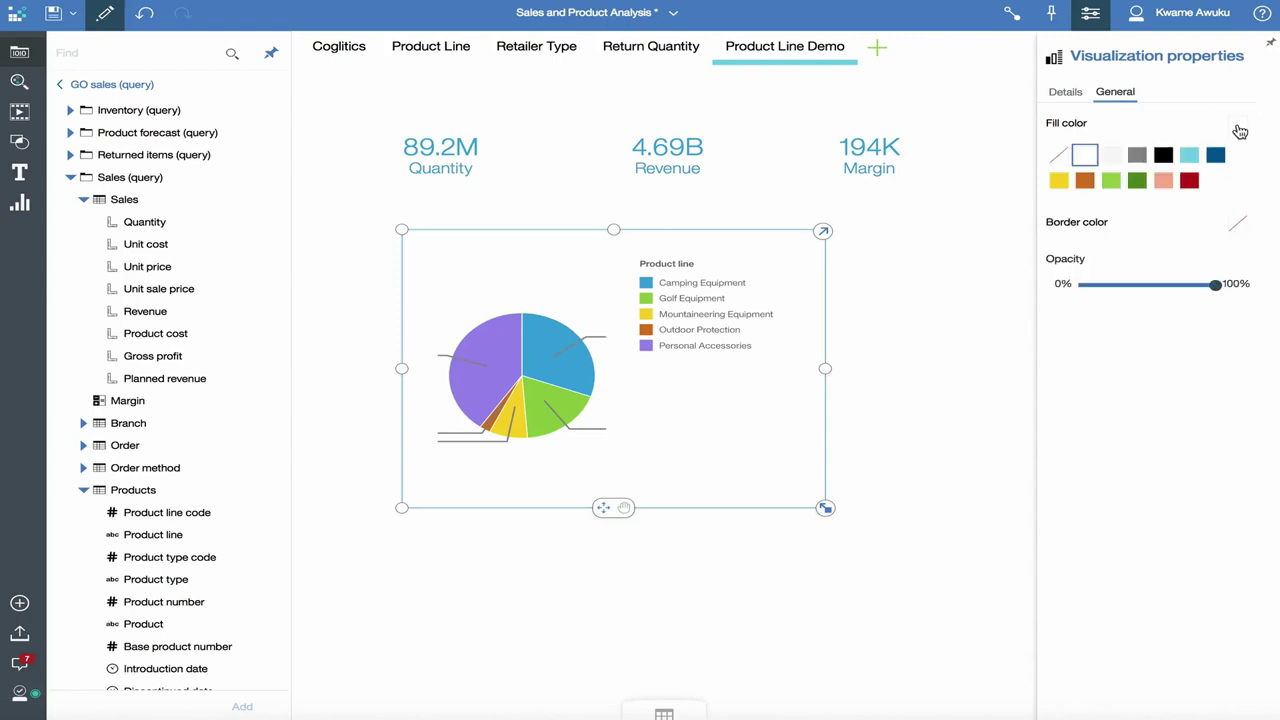
click(1137, 156)
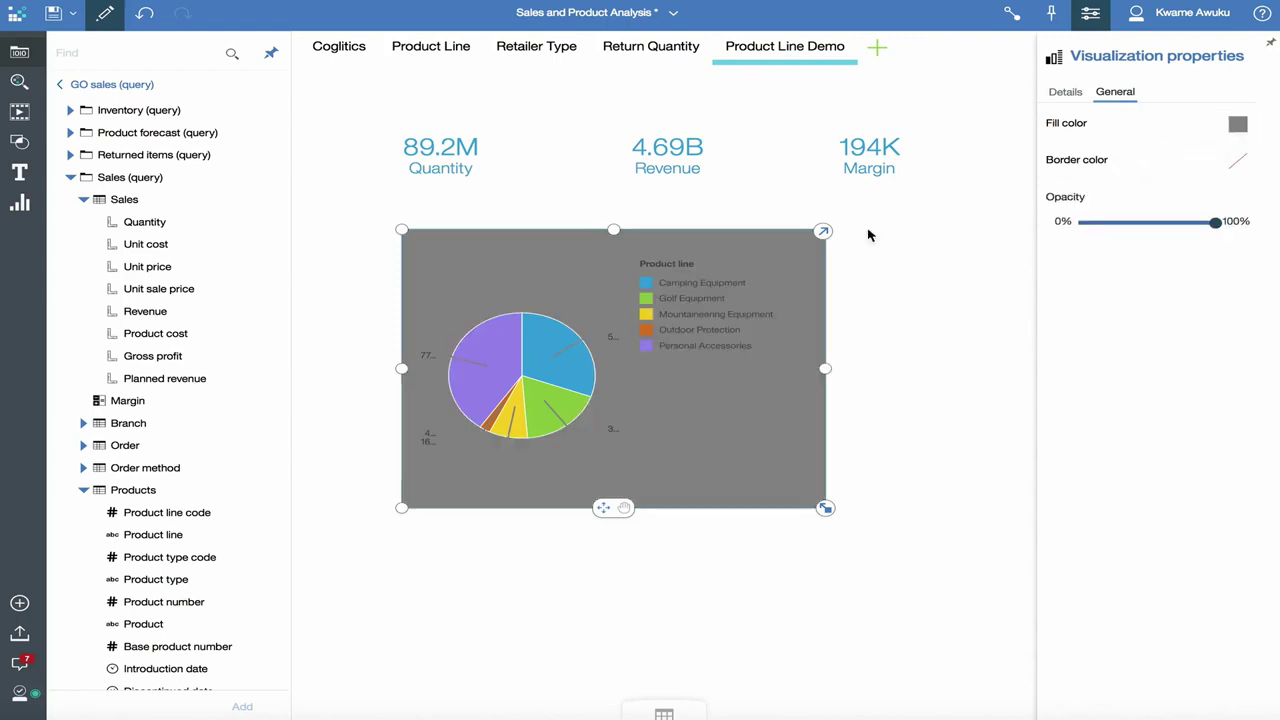
click(603, 347)
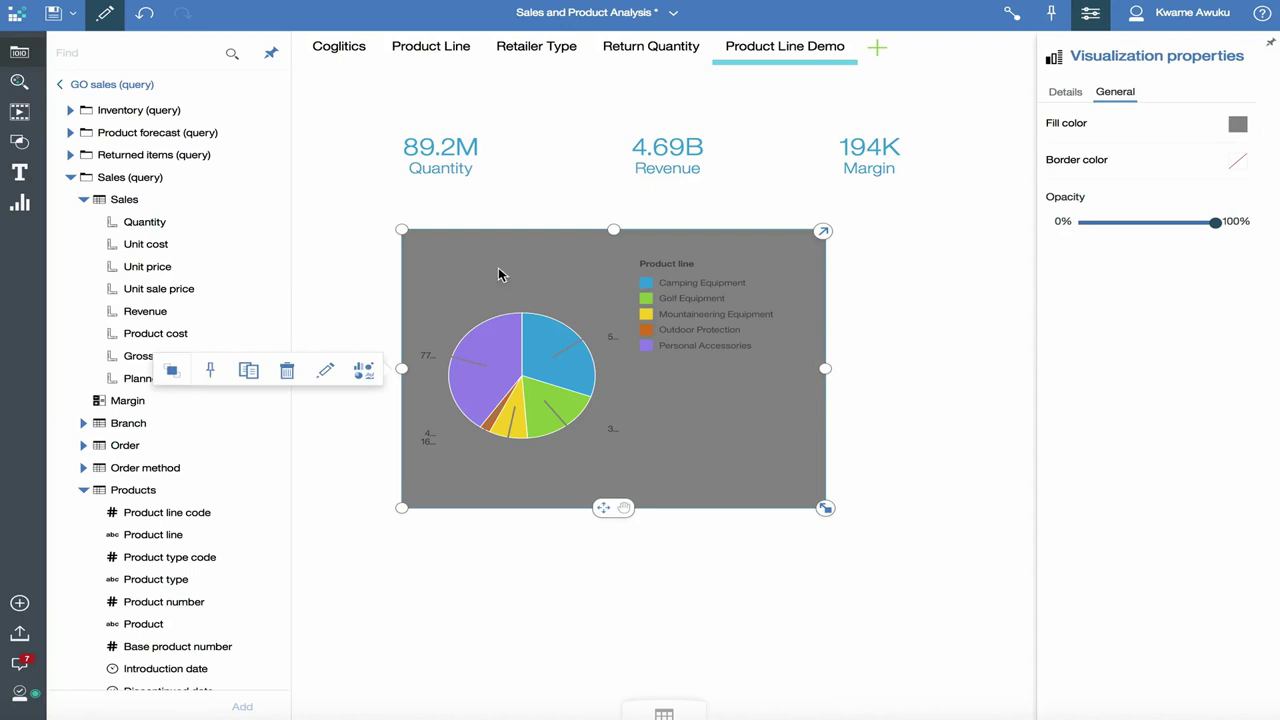
Reposition the pie chart, then enlarge and widen it so callouts show full values like 352,193,642.17
drag(434, 249, 341, 227)
click(1090, 14)
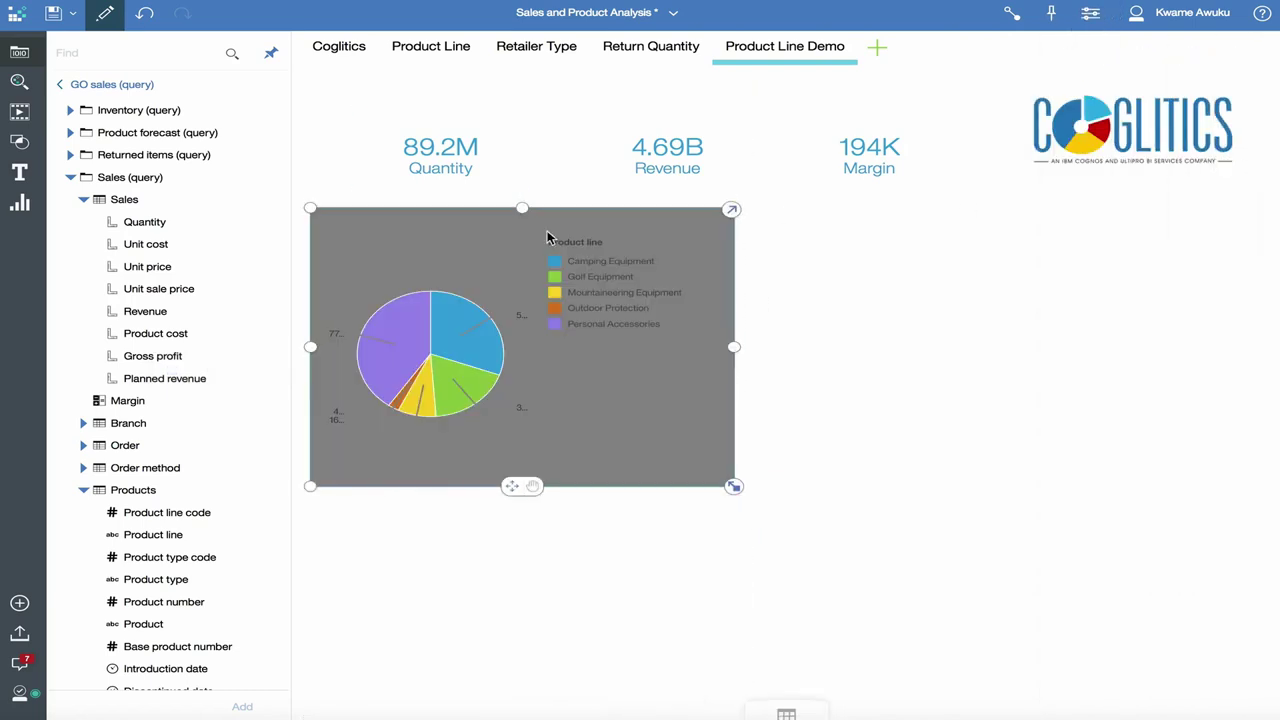
click(83, 199)
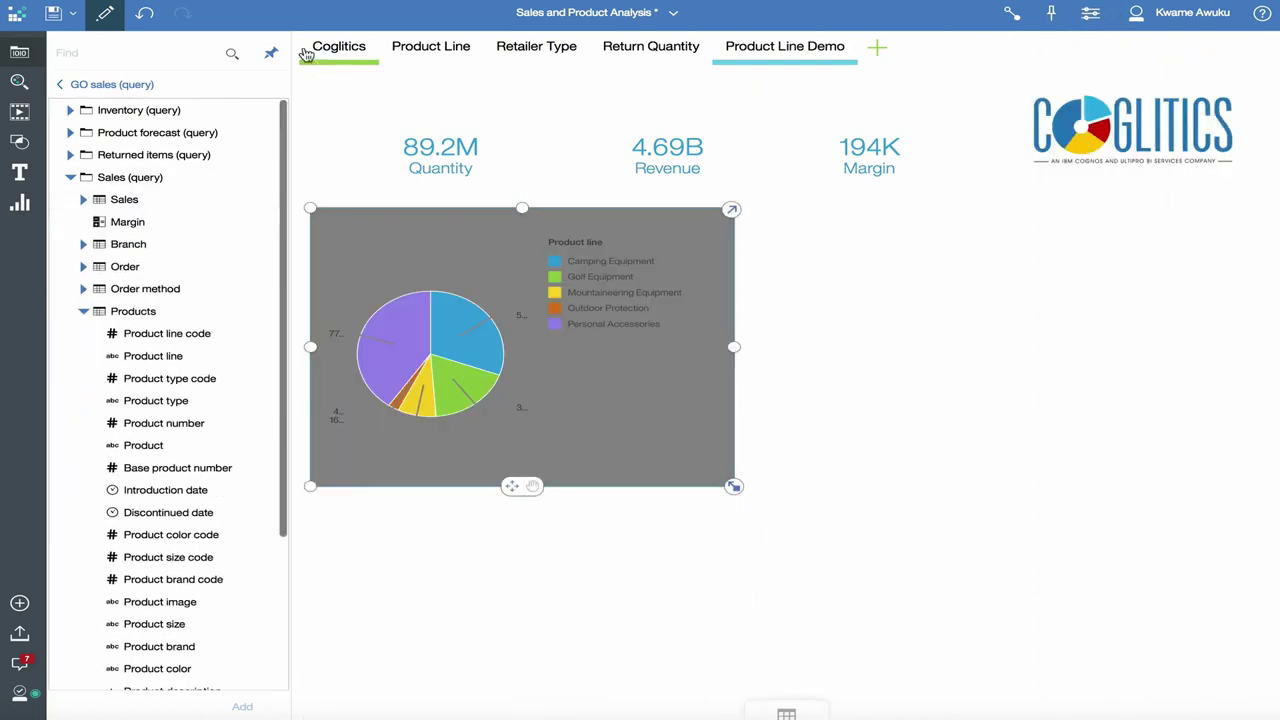
click(270, 52)
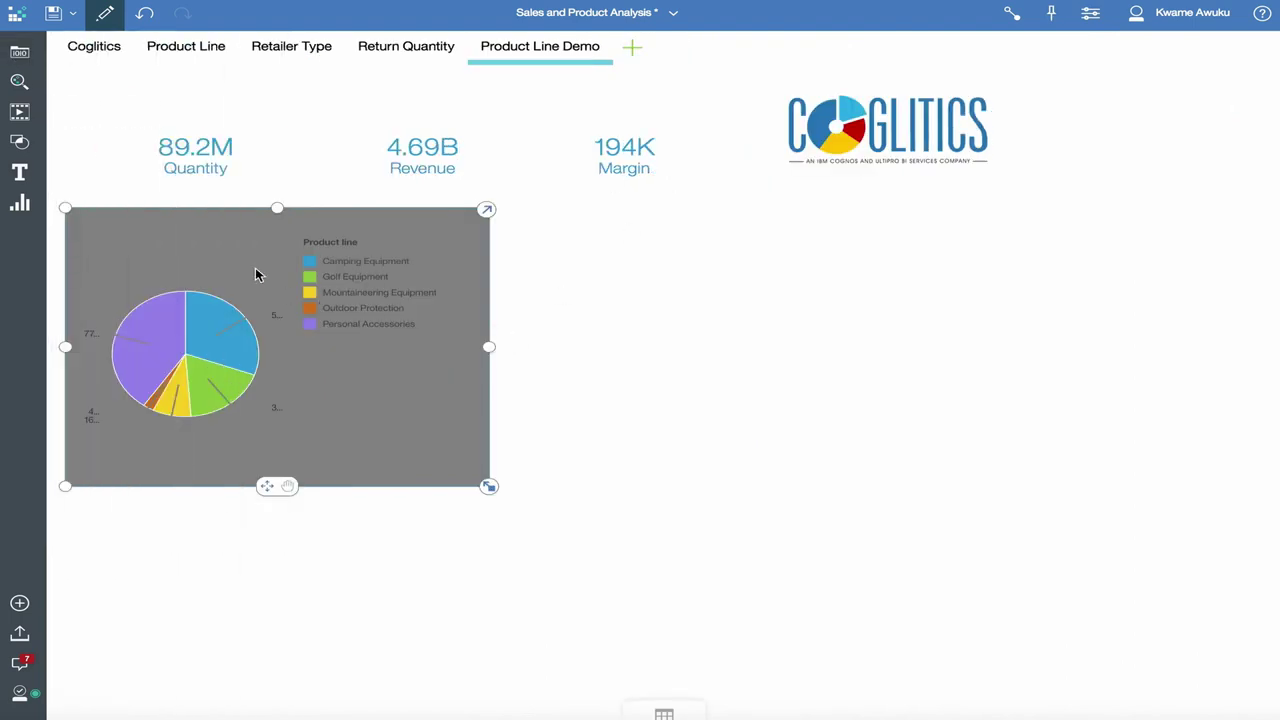
drag(271, 266, 289, 272)
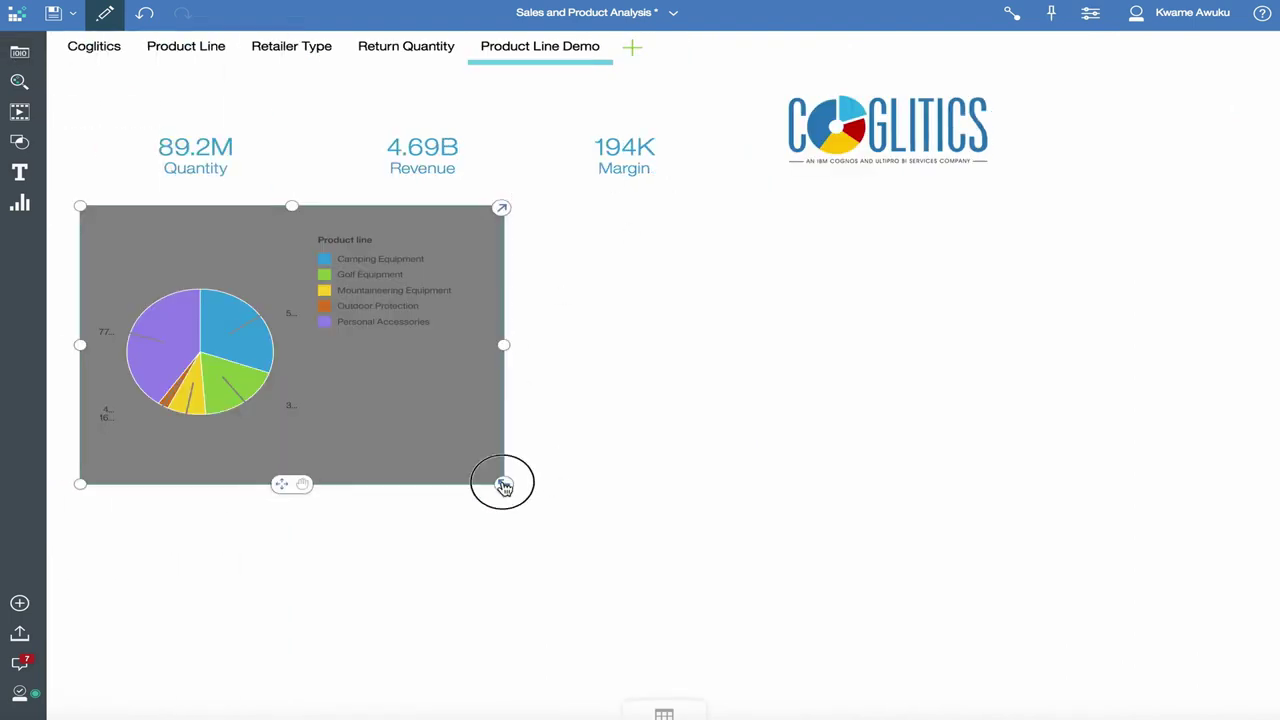
drag(503, 485, 620, 509)
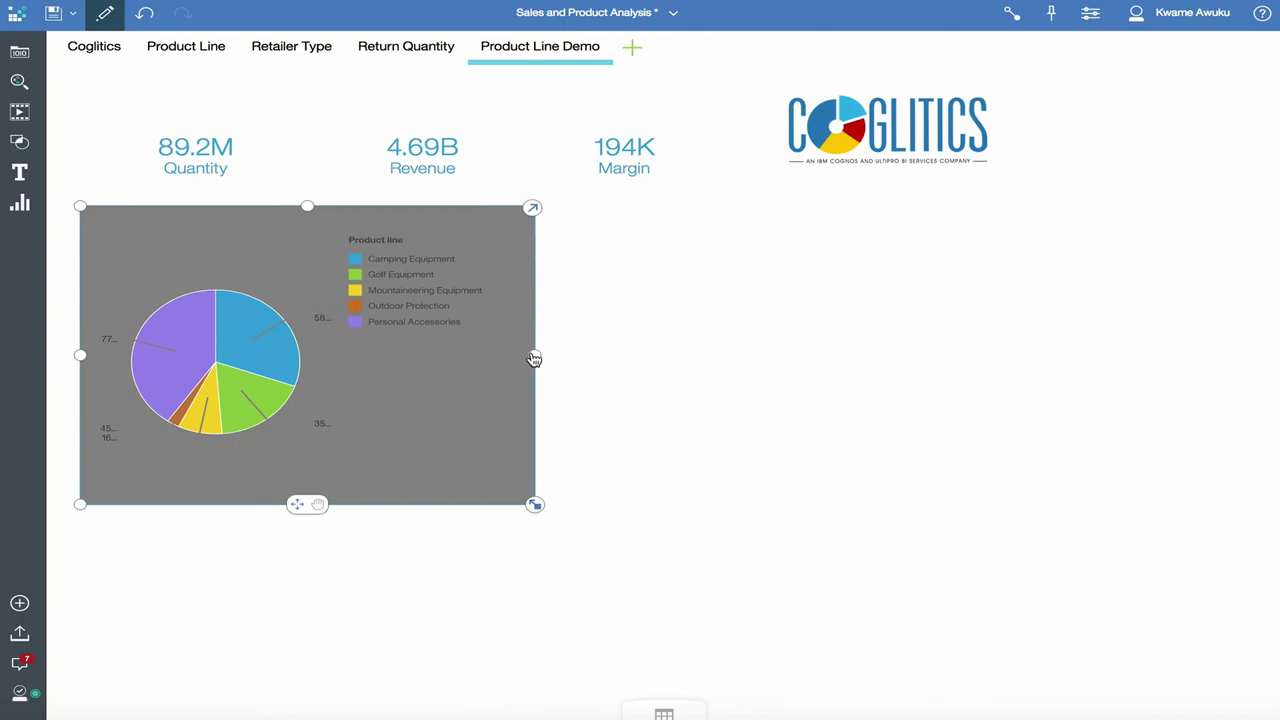
drag(535, 359, 679, 362)
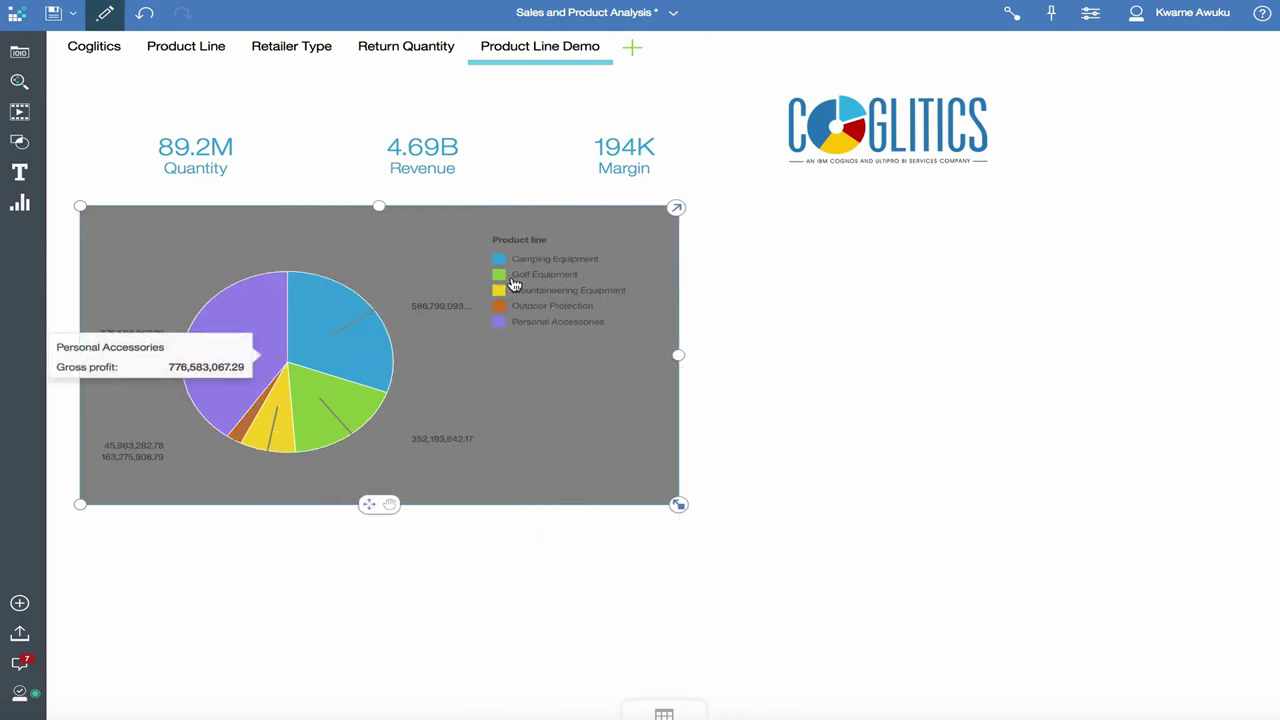
Abbreviate the pie's Gross profit values so labels read like 777M, 587M and 352M
click(678, 209)
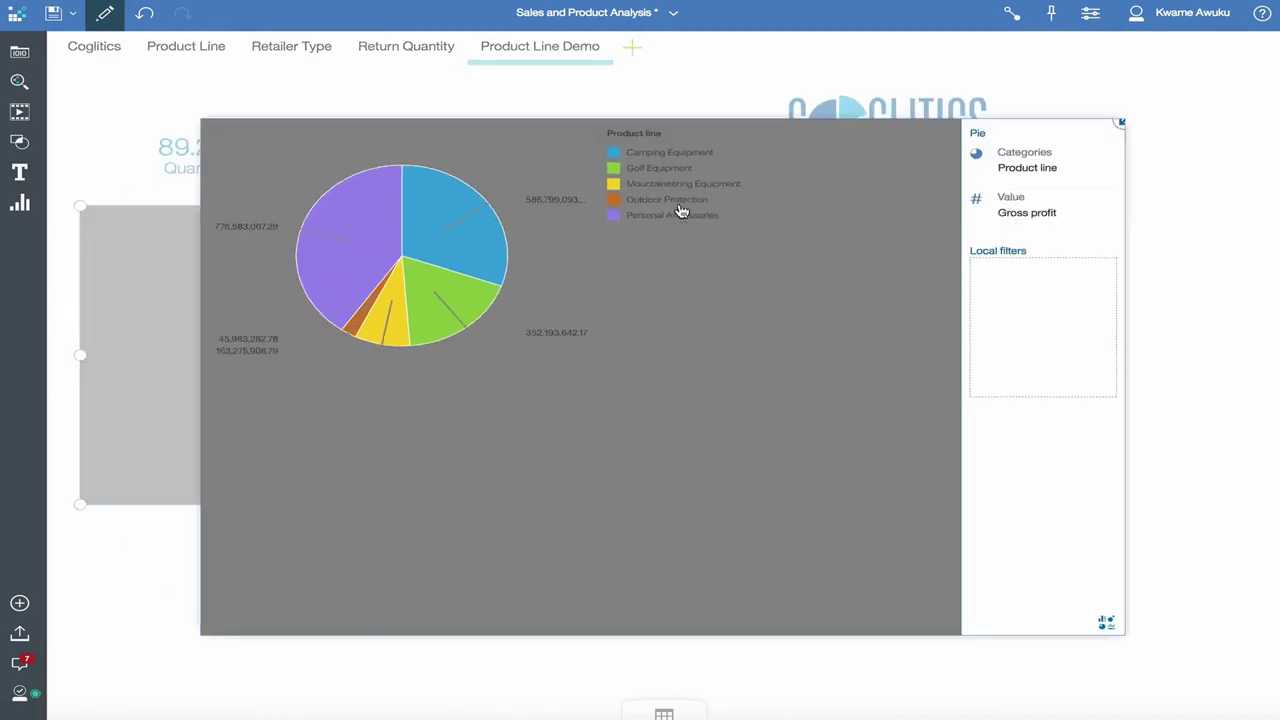
click(1047, 213)
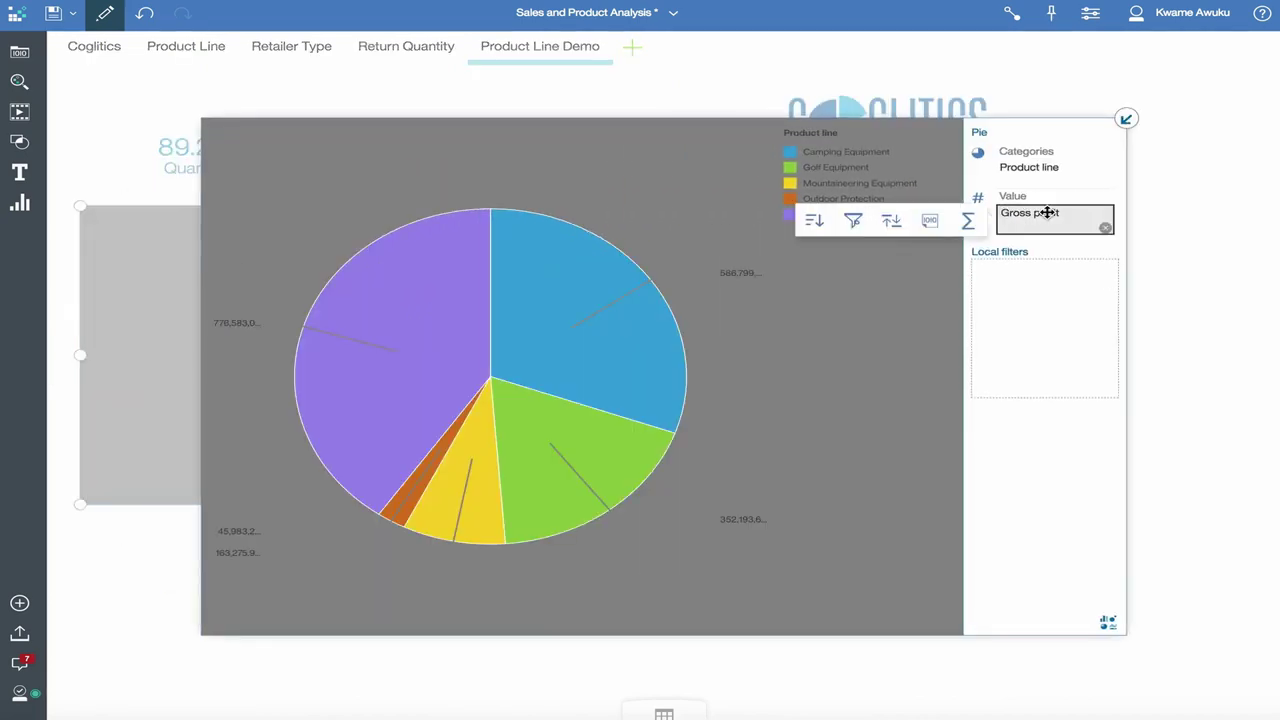
click(928, 220)
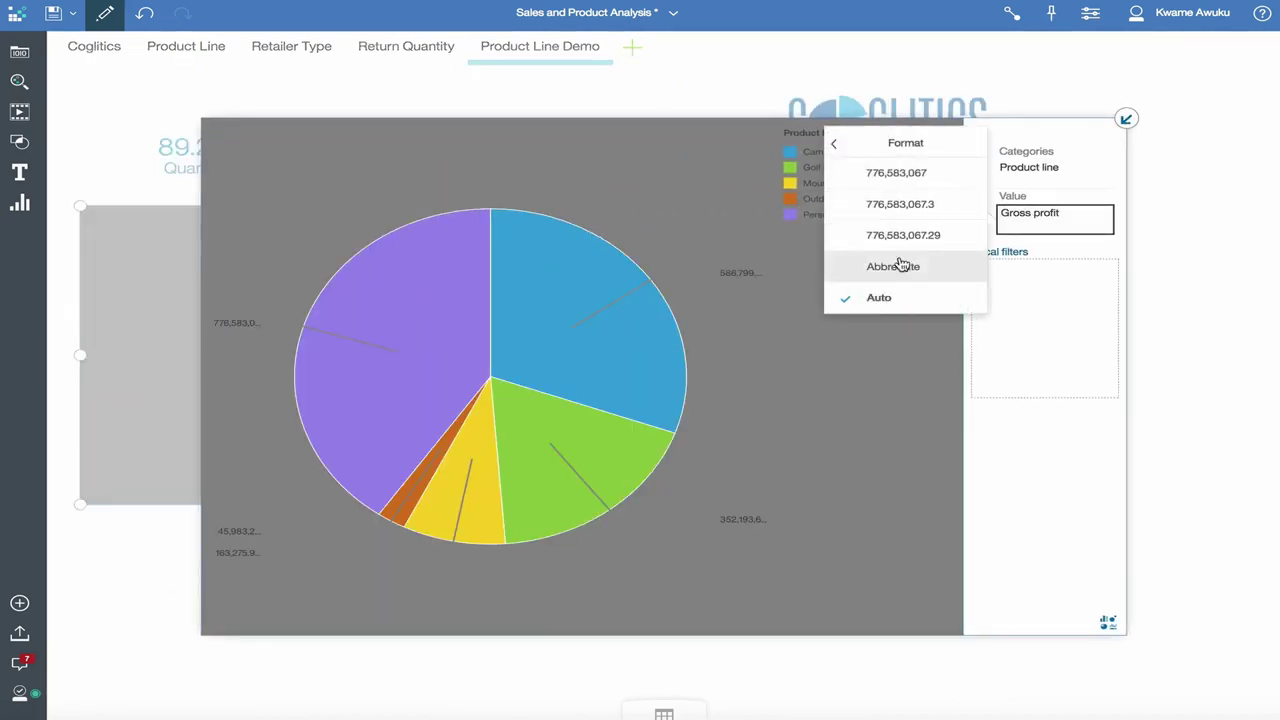
click(893, 266)
click(1126, 119)
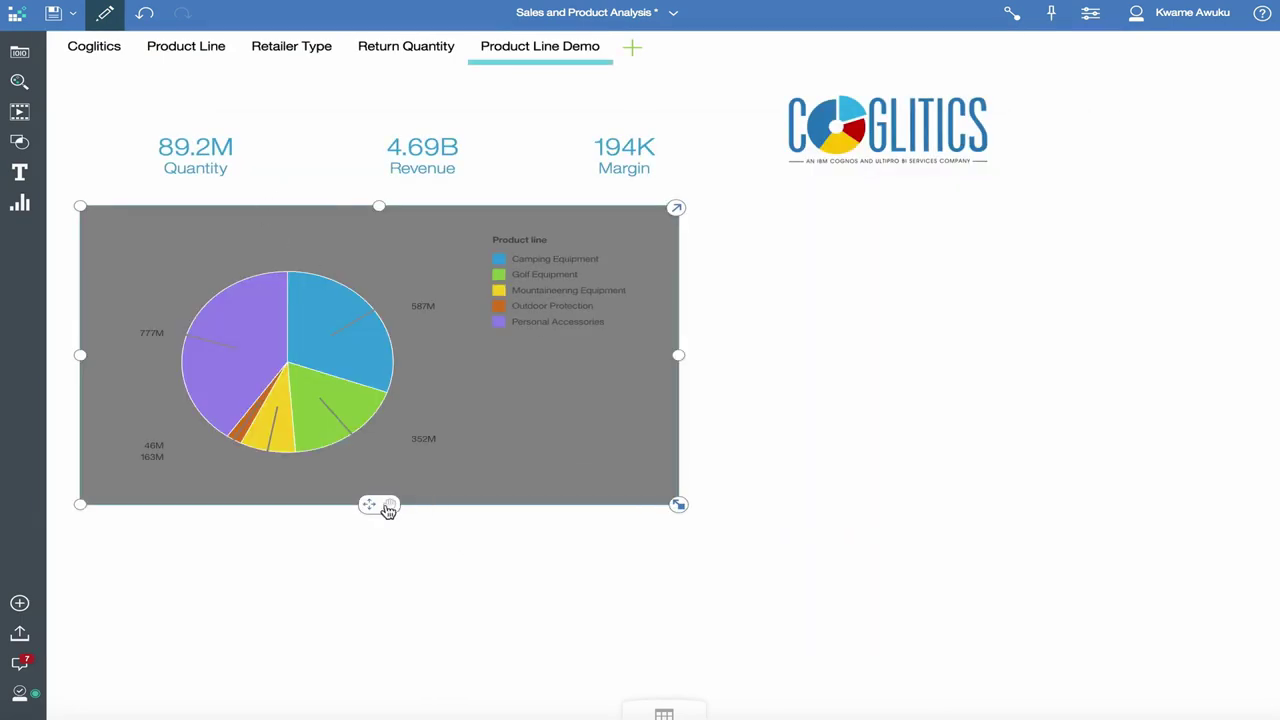
click(199, 59)
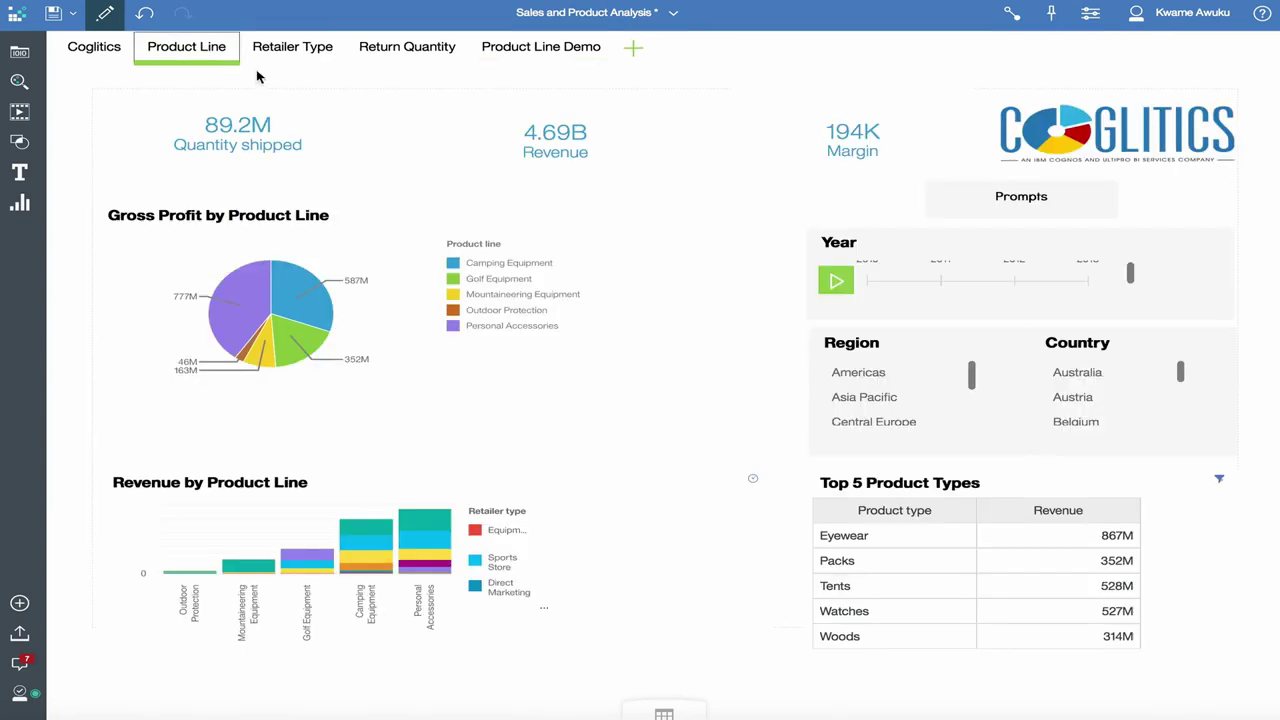
click(333, 508)
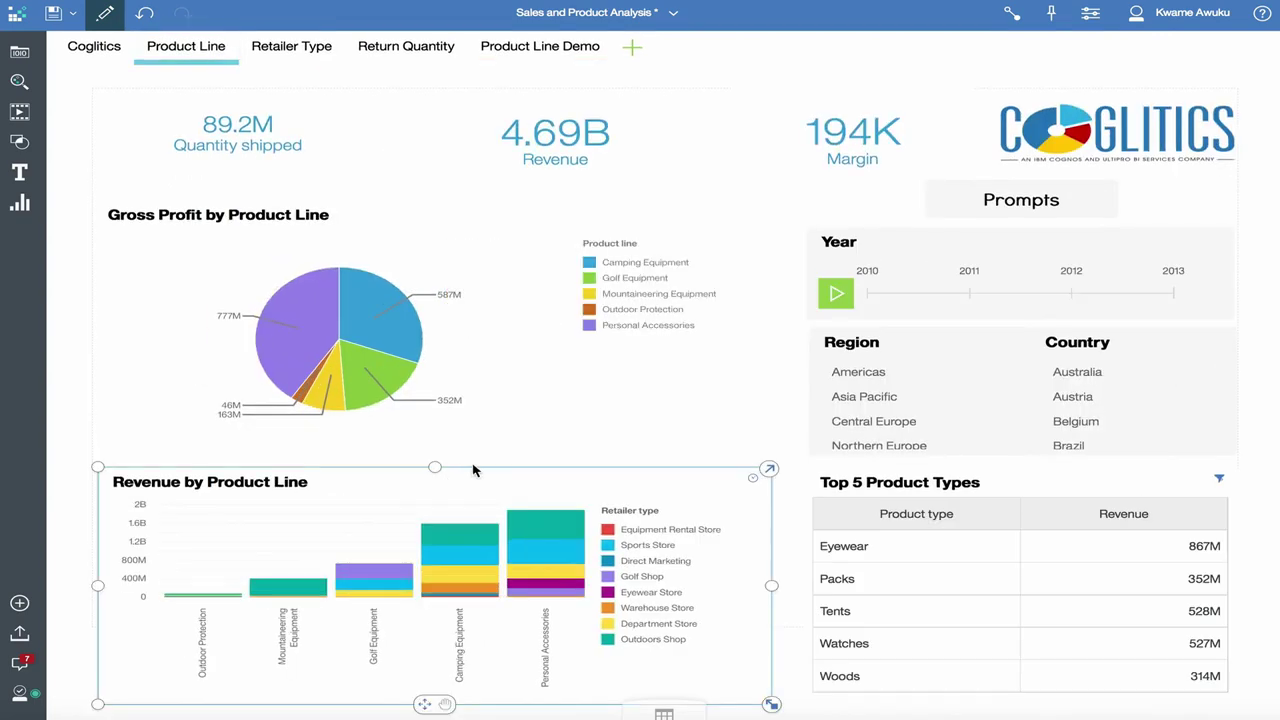
click(591, 52)
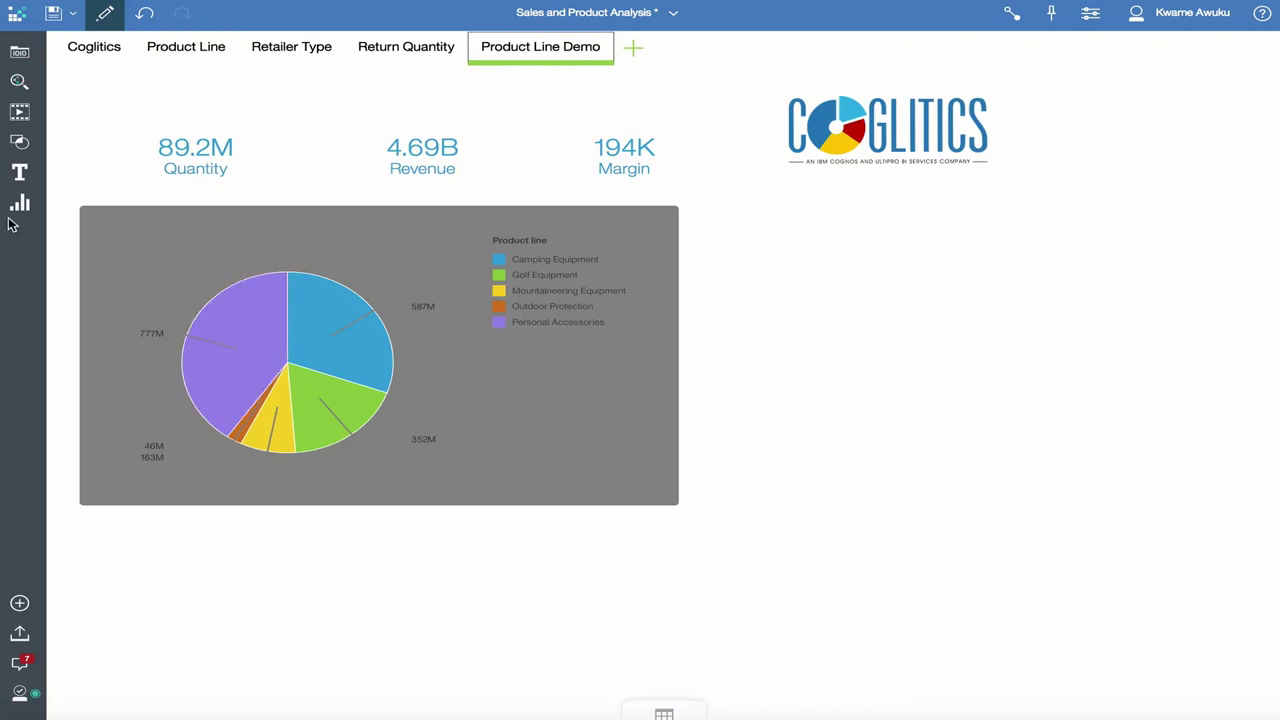
Add a stacked column chart with Revenue as its value, sorted descending
click(19, 205)
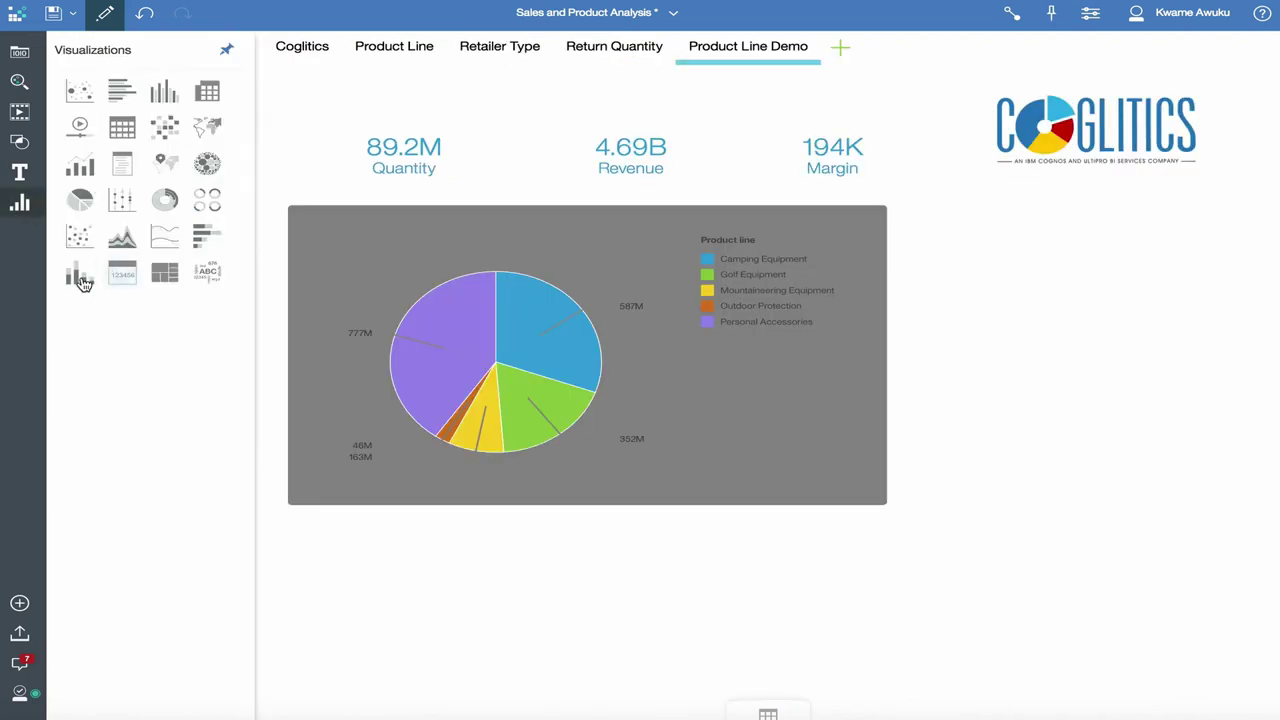
drag(80, 278, 534, 528)
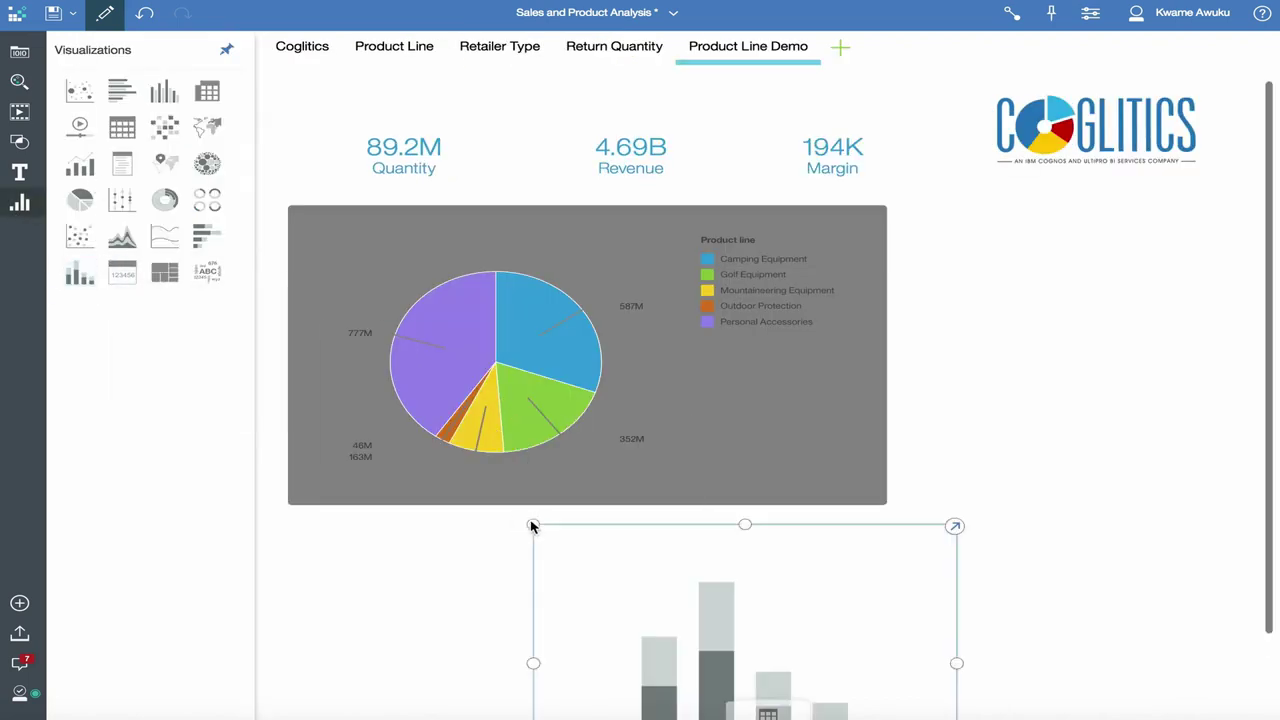
click(17, 55)
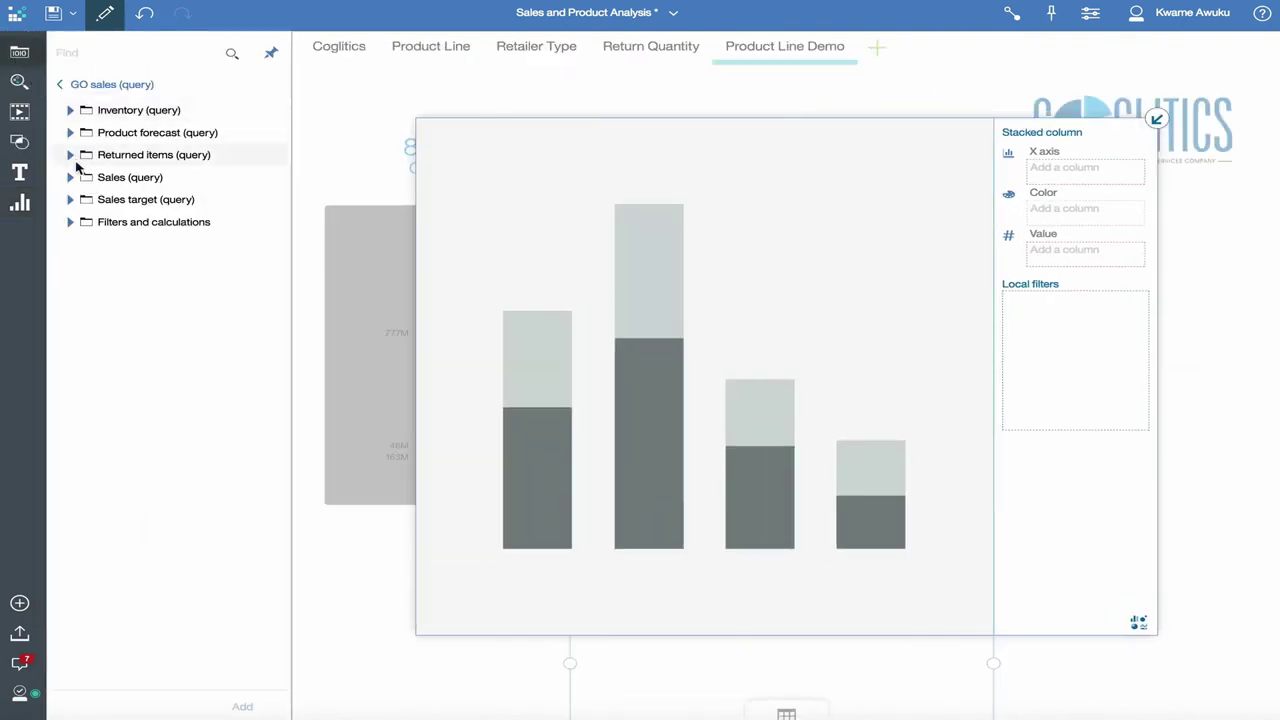
click(71, 177)
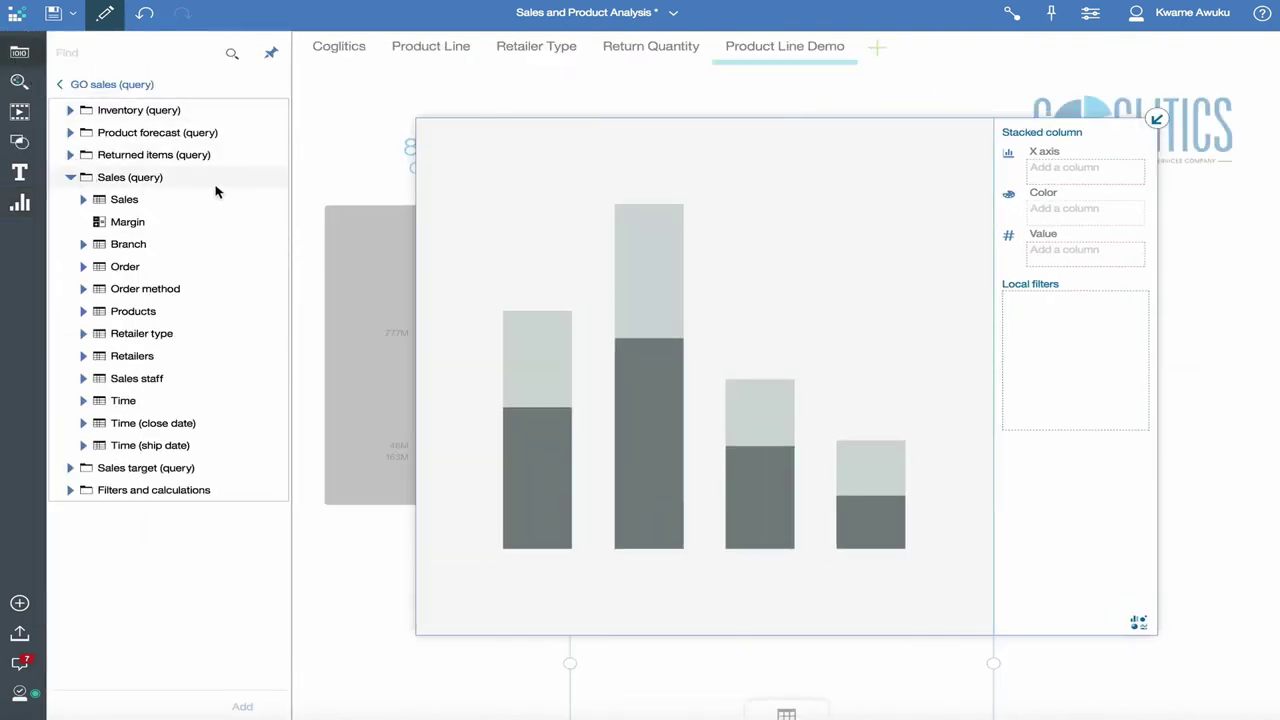
click(84, 200)
drag(145, 311, 1036, 251)
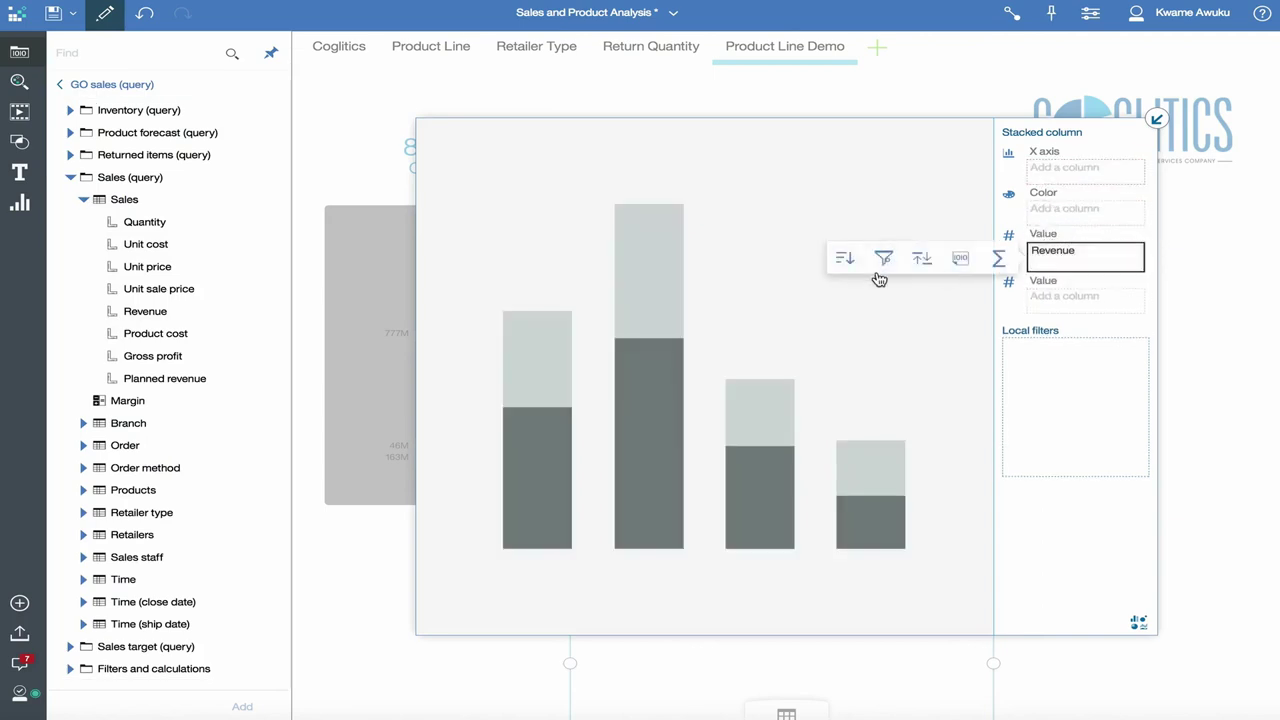
click(841, 260)
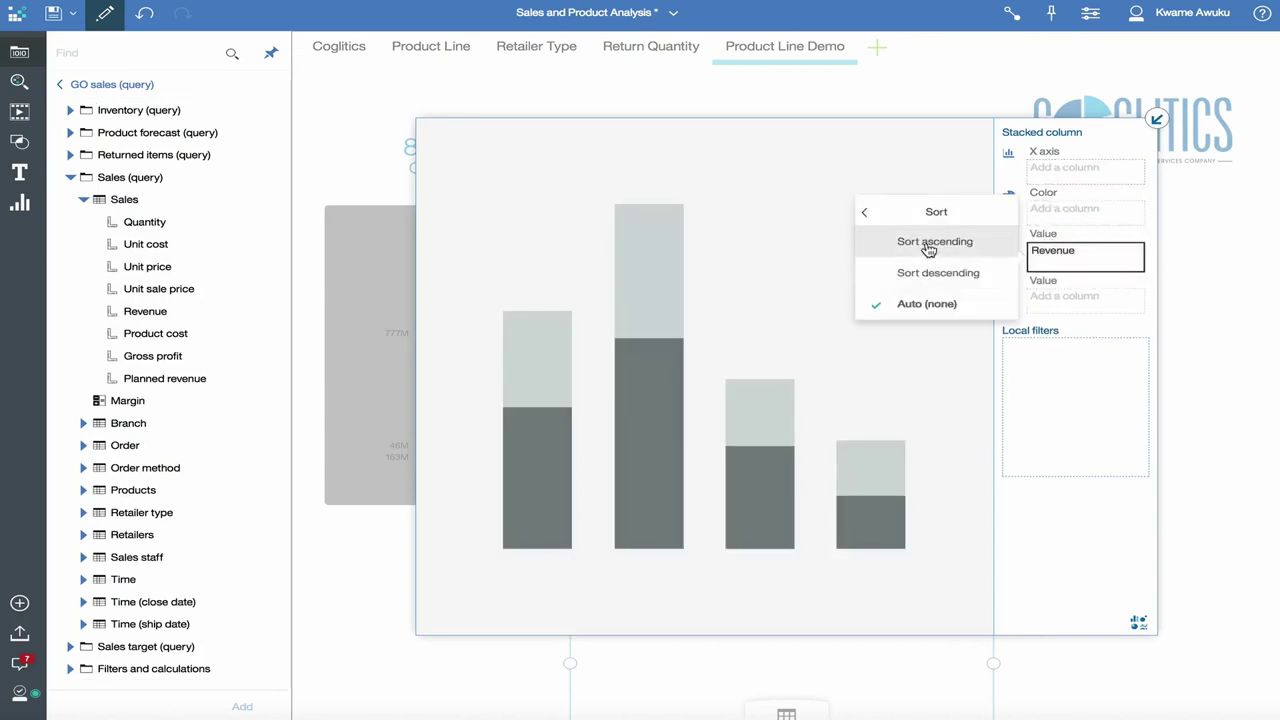
click(921, 274)
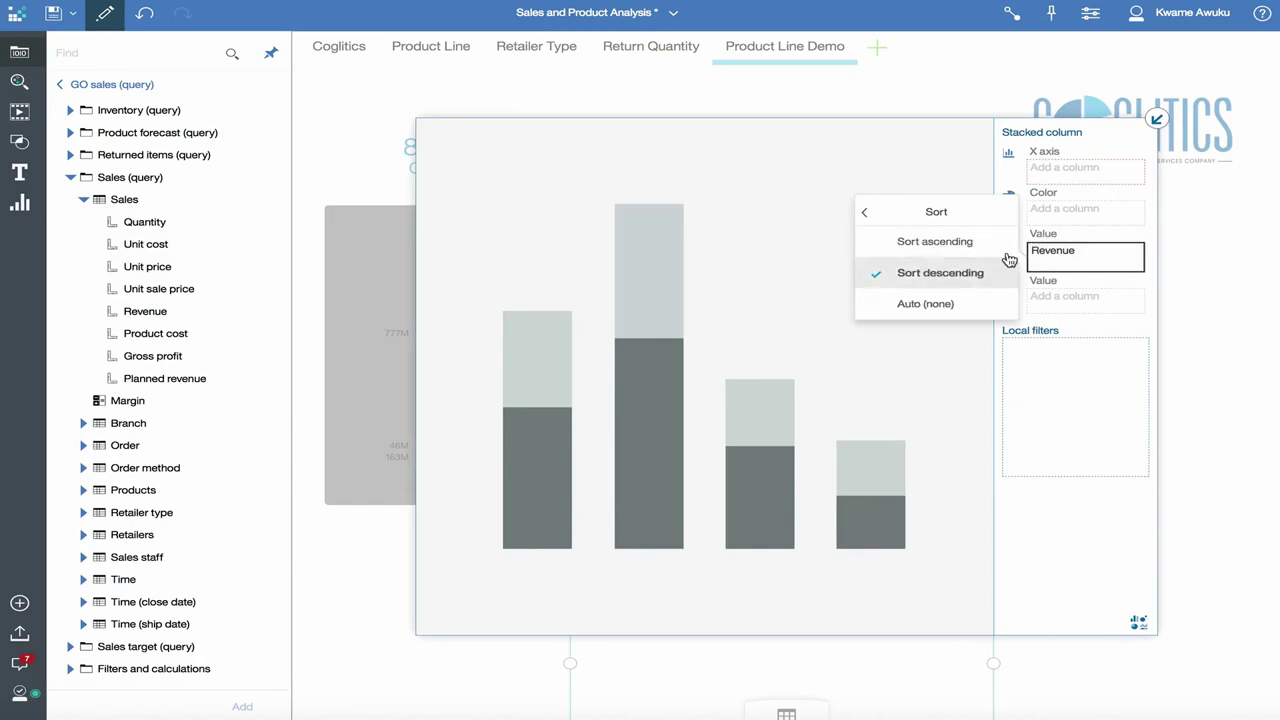
click(1097, 221)
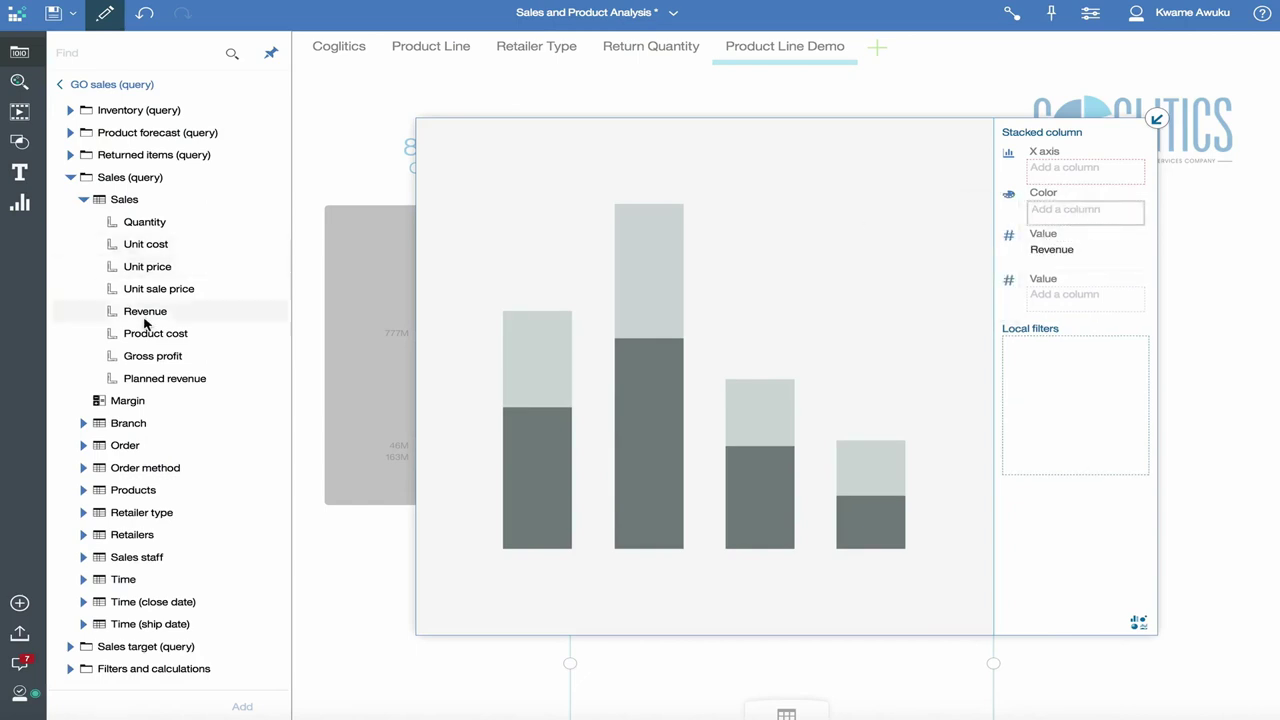
Colour the columns by Retailer type and put Product line on the X axis
click(84, 513)
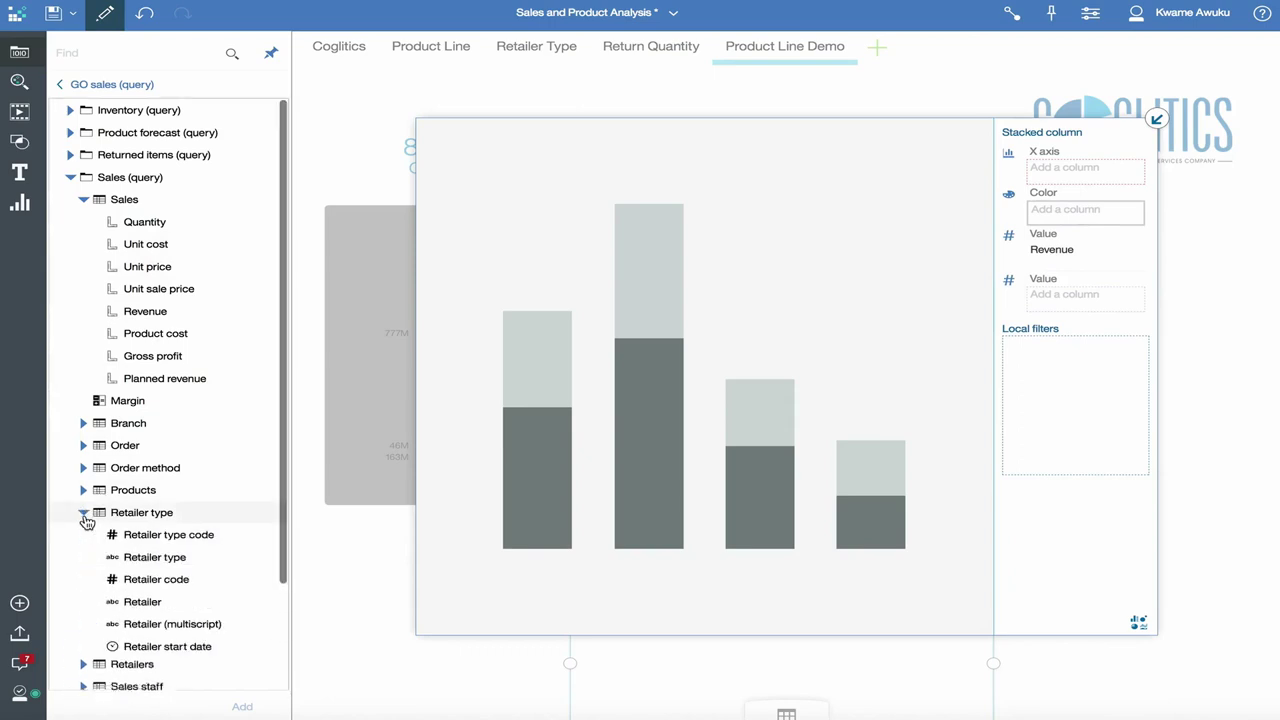
drag(132, 558, 1042, 207)
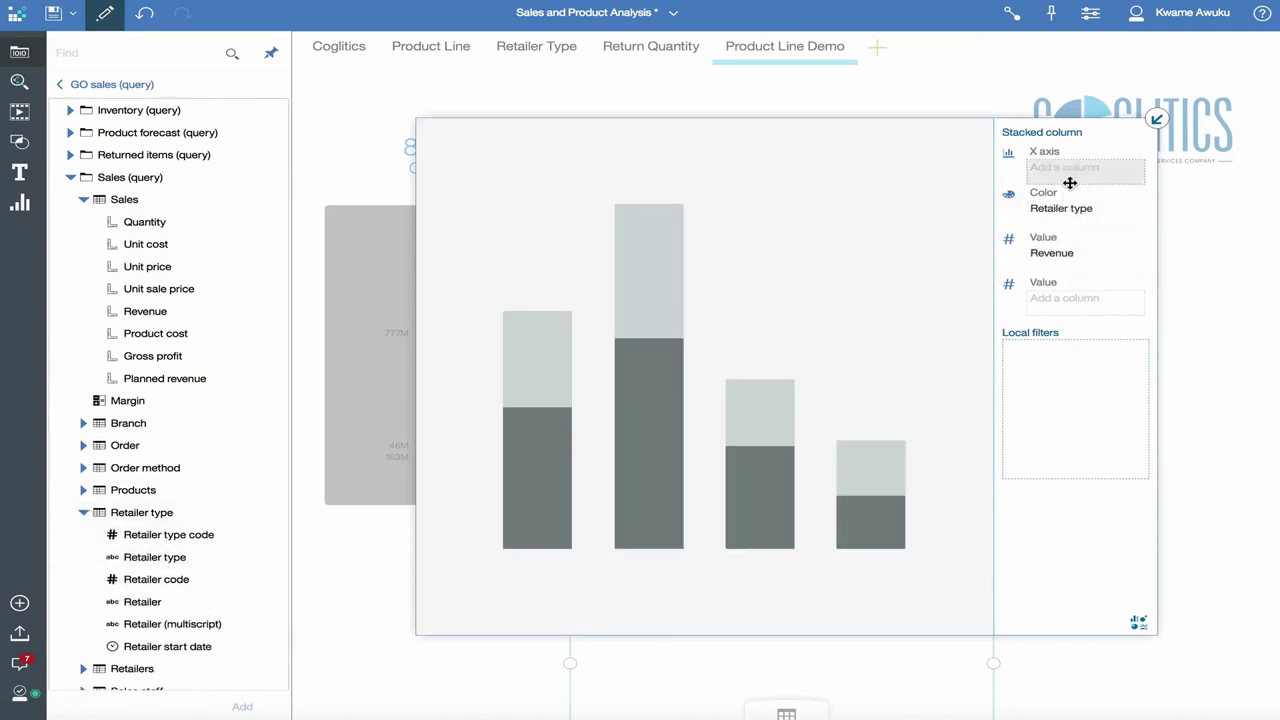
click(84, 202)
click(85, 336)
click(84, 313)
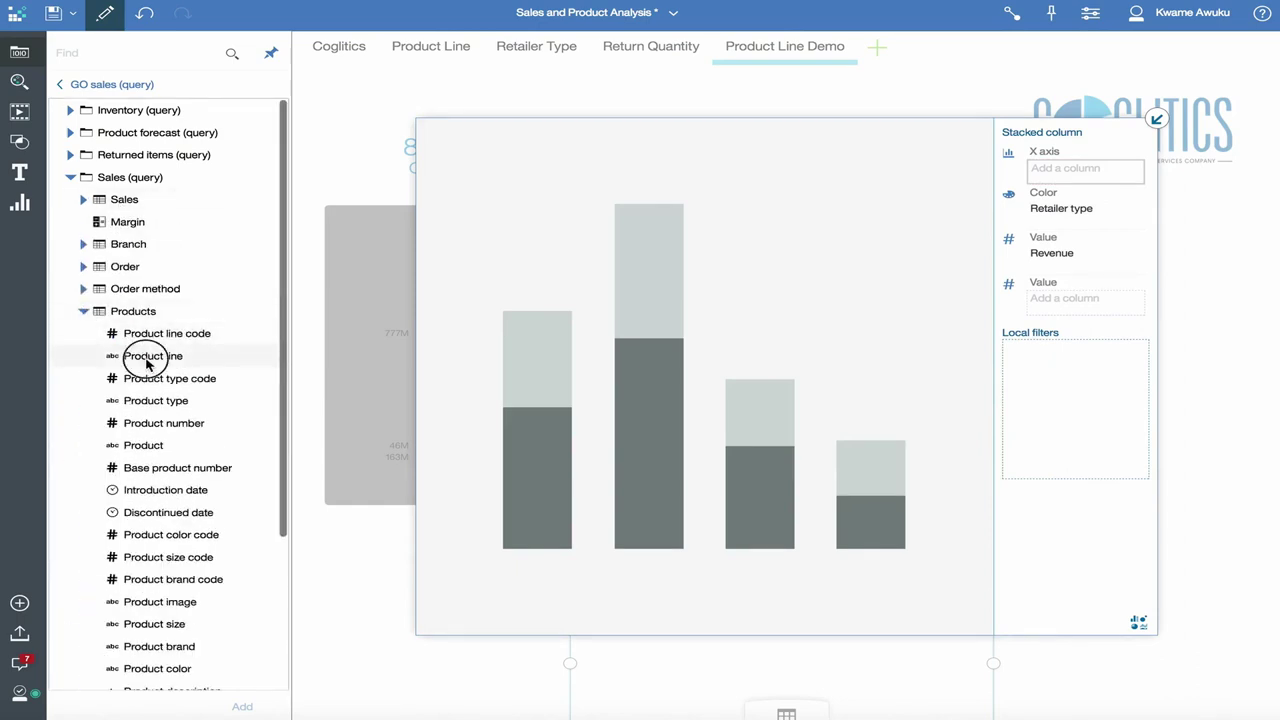
drag(146, 362, 1048, 169)
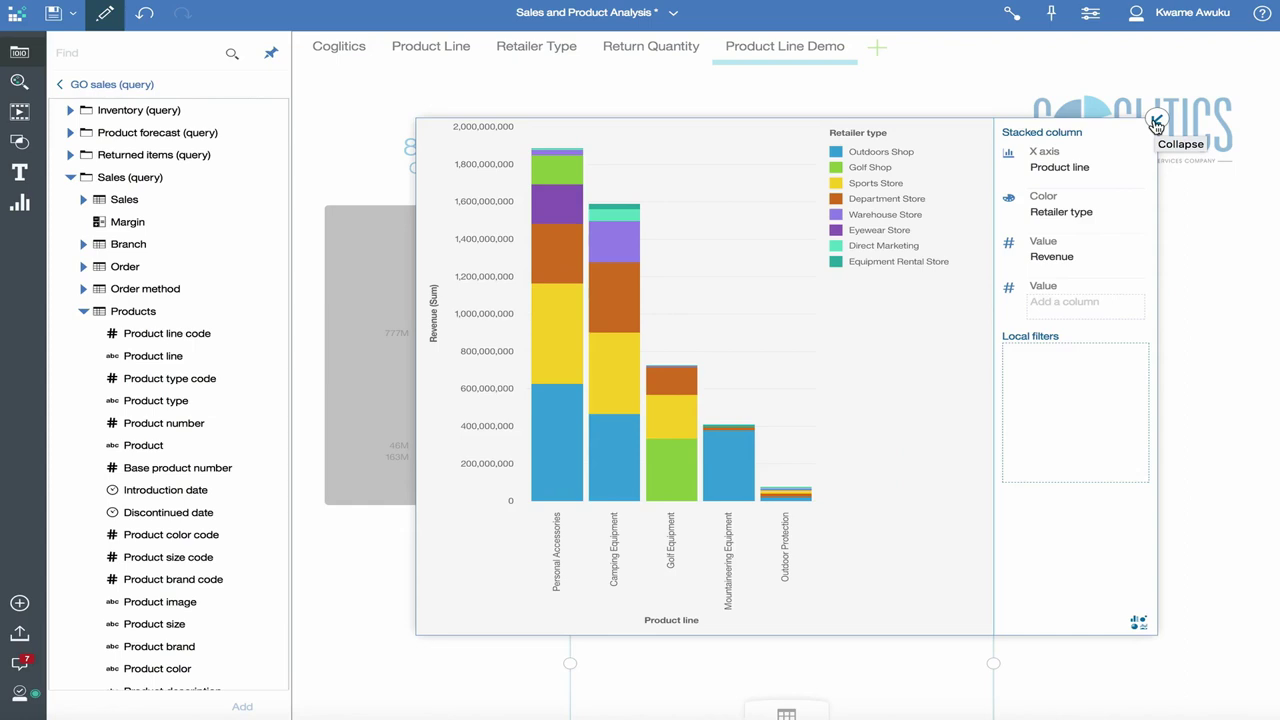
Move the stacked Revenue column chart under the grey pie's left edge and stretch it to the pie's width
click(1156, 122)
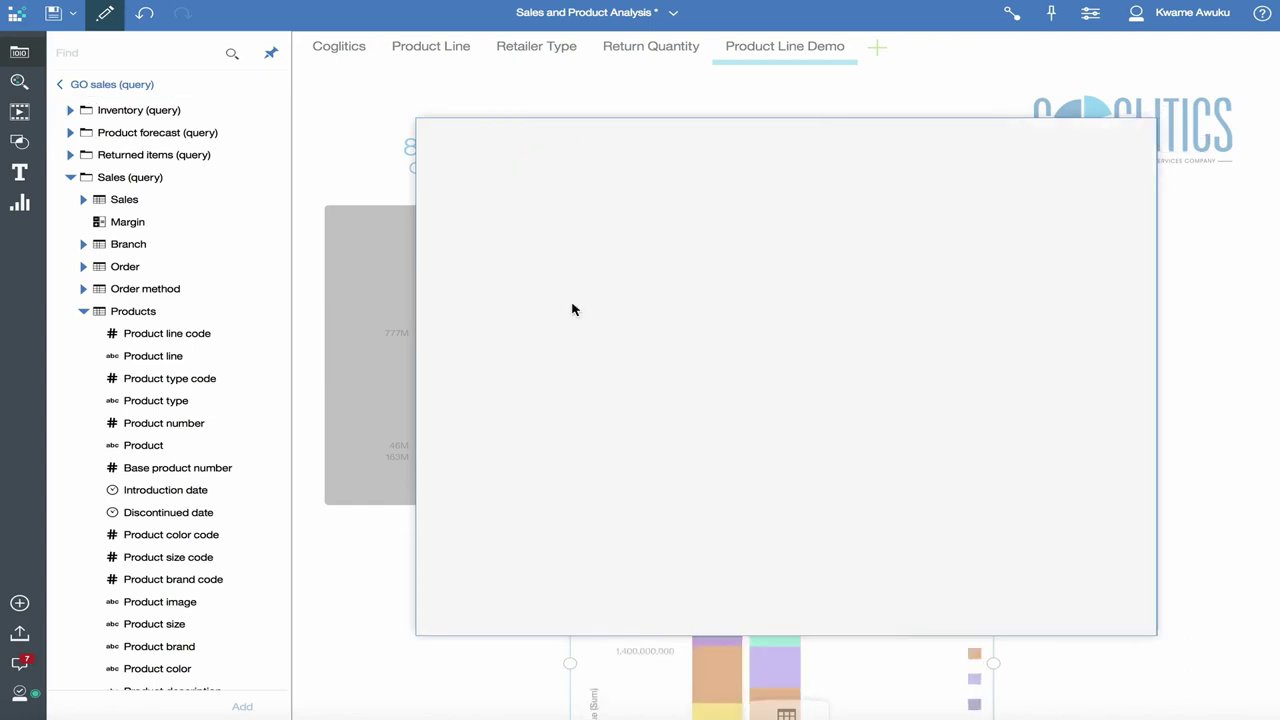
drag(713, 533, 674, 566)
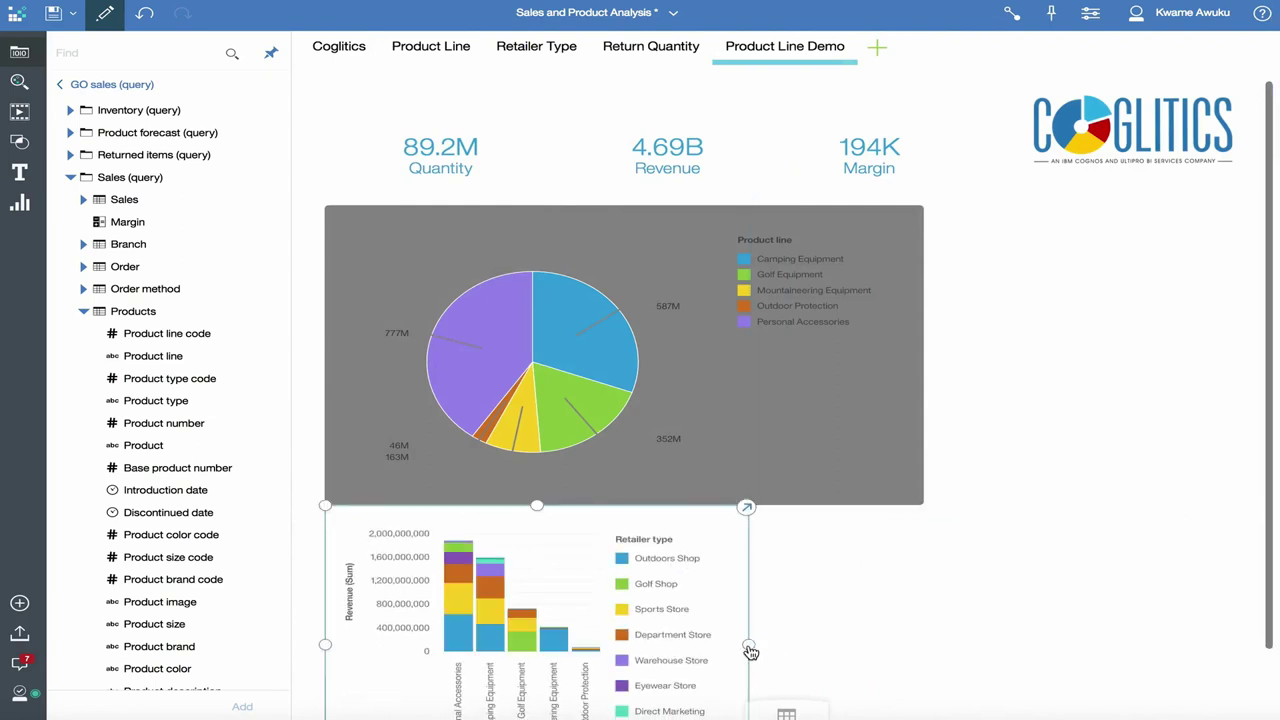
drag(749, 648, 918, 643)
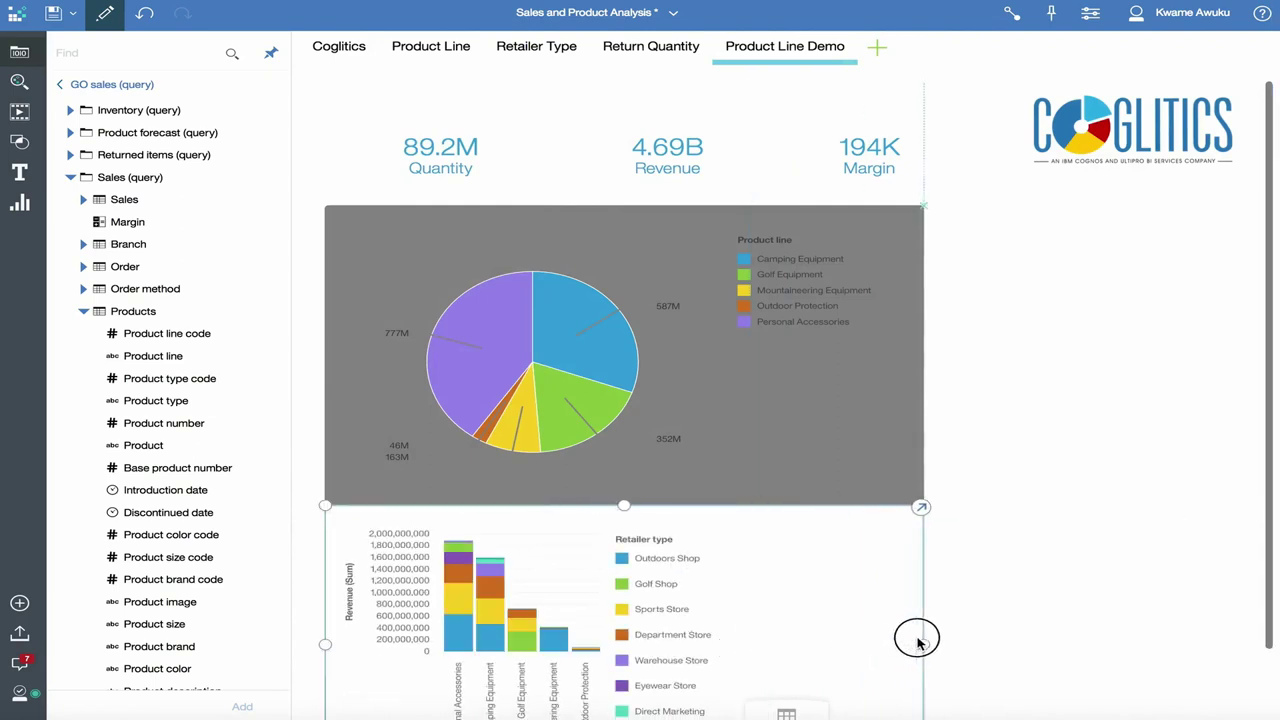
Inspect the Prompts heading and Year timeline on the Product Line tab, then return to Product Line Demo
click(408, 60)
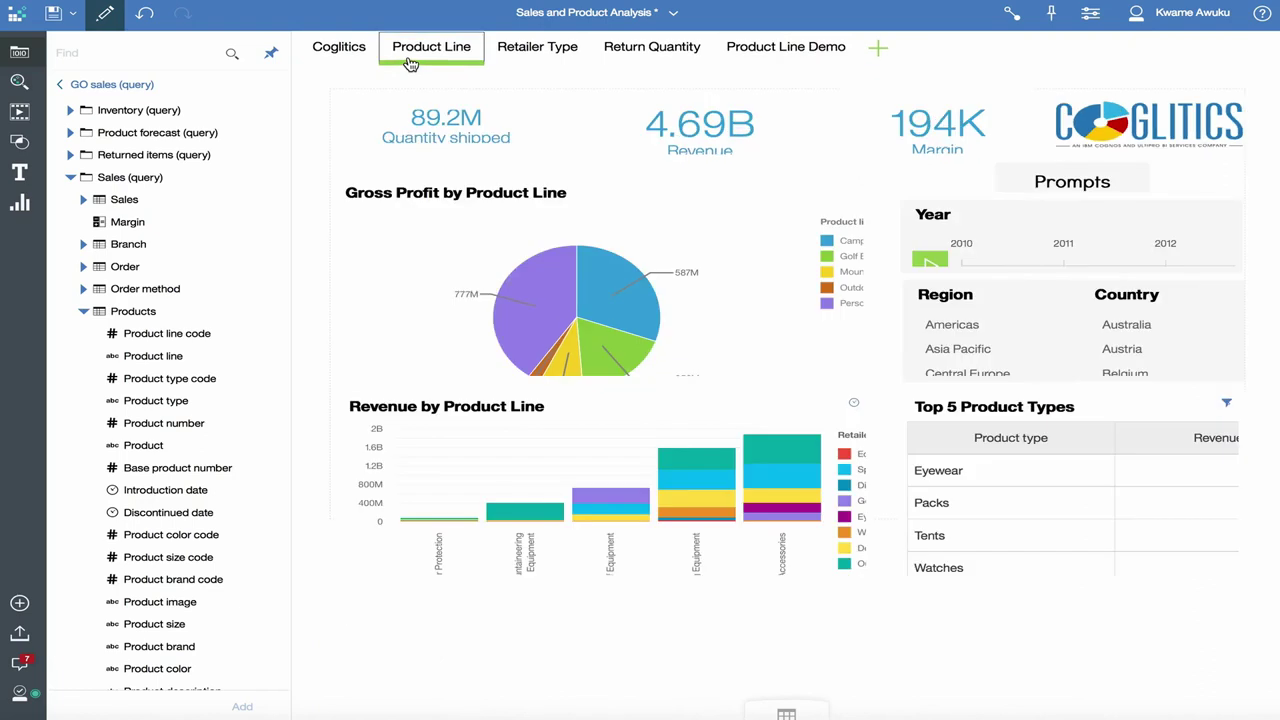
click(1030, 185)
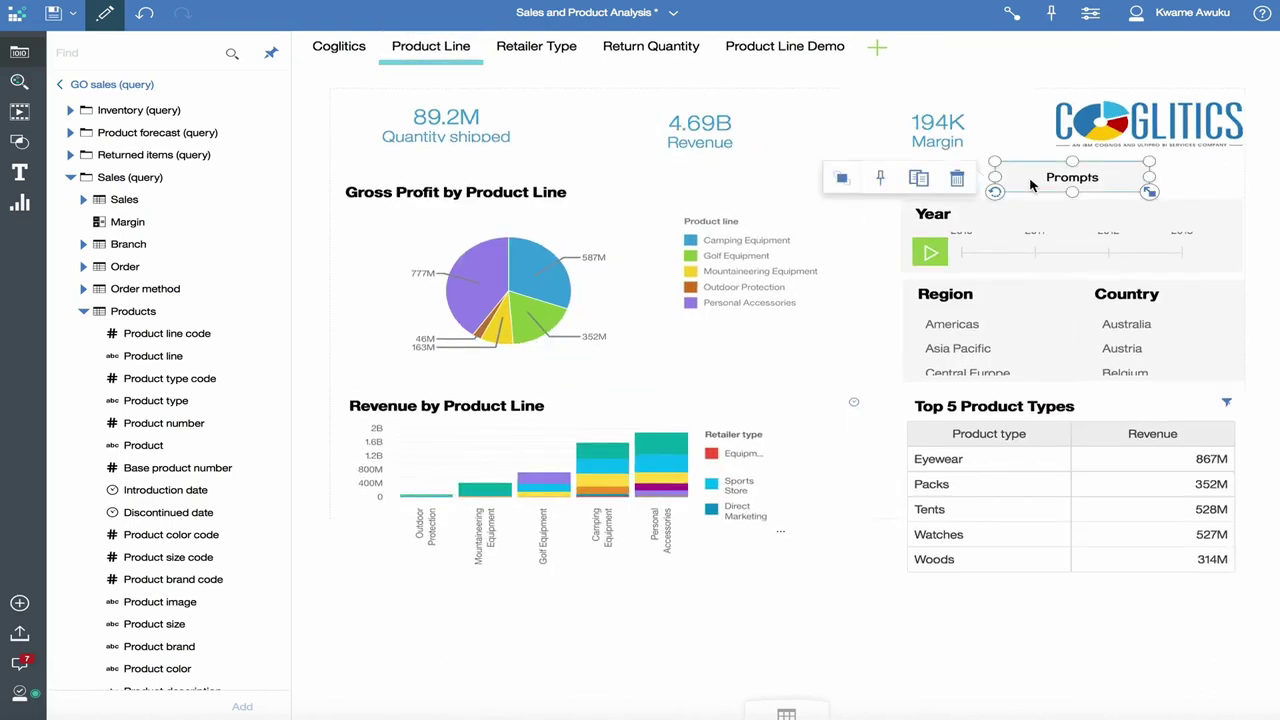
click(968, 218)
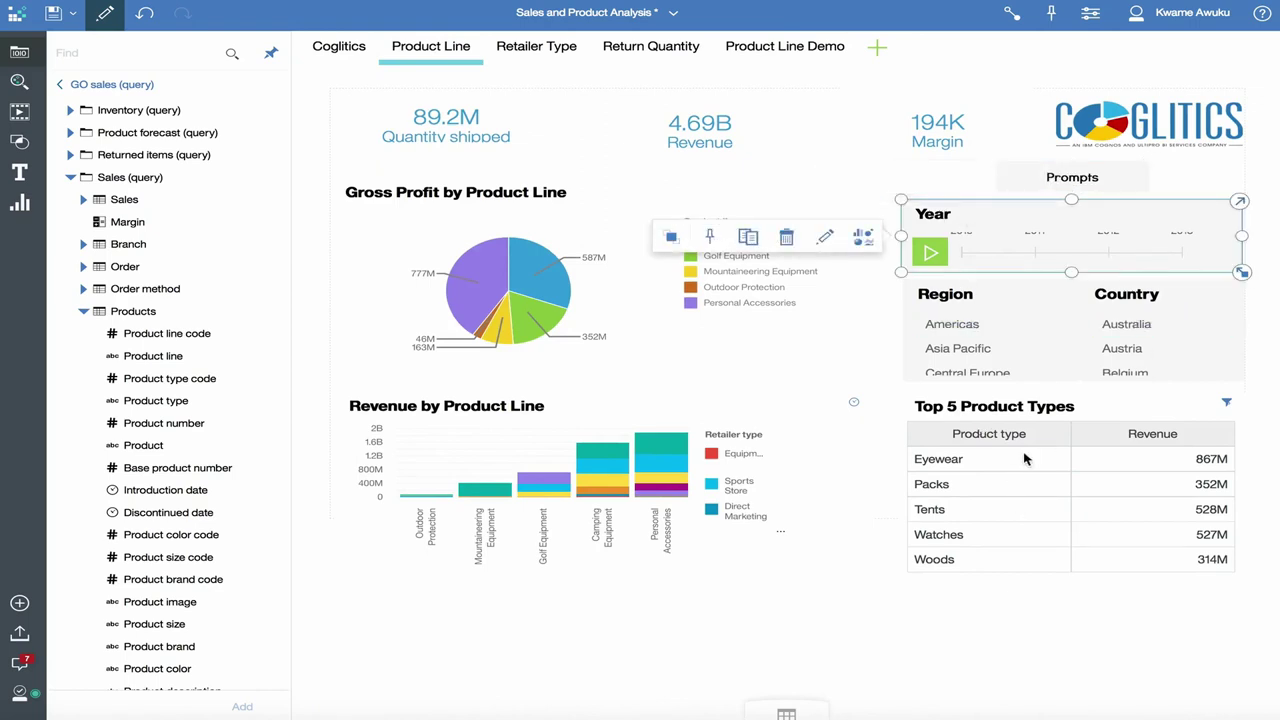
click(800, 178)
click(768, 47)
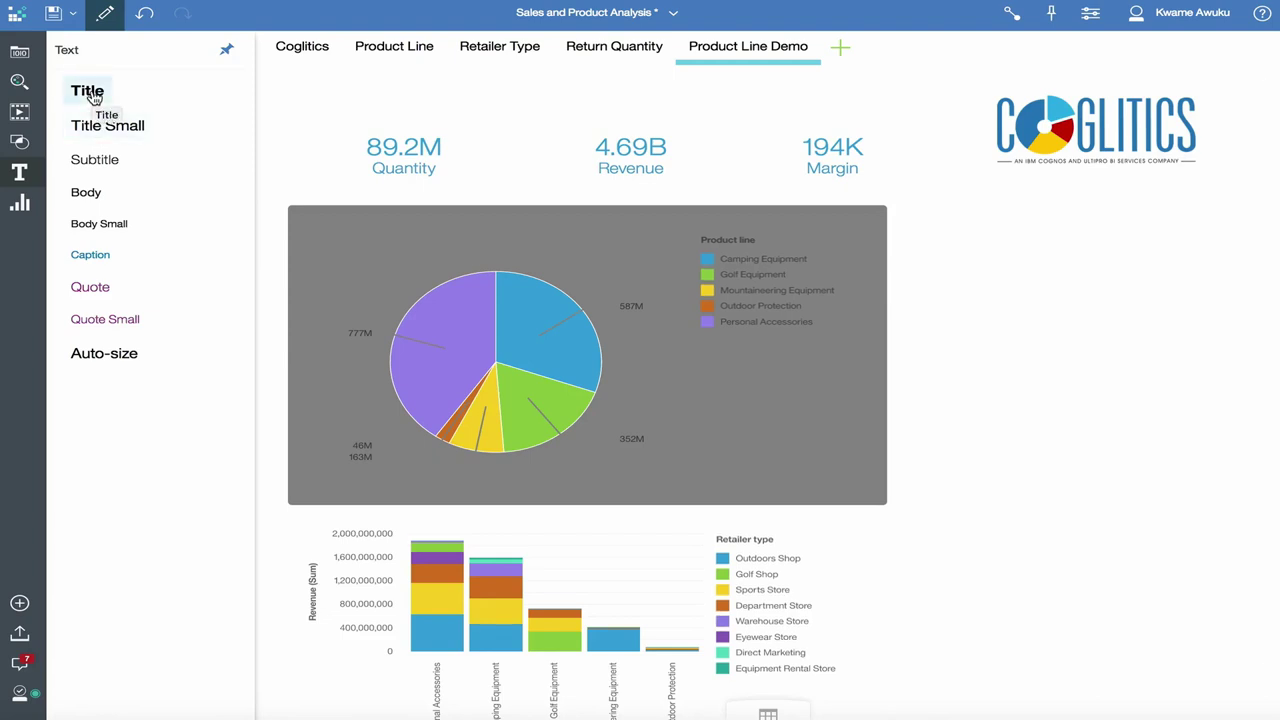
Place a Title text item below the Coglitics logo and rename it 'Prompts'
drag(92, 95, 1014, 194)
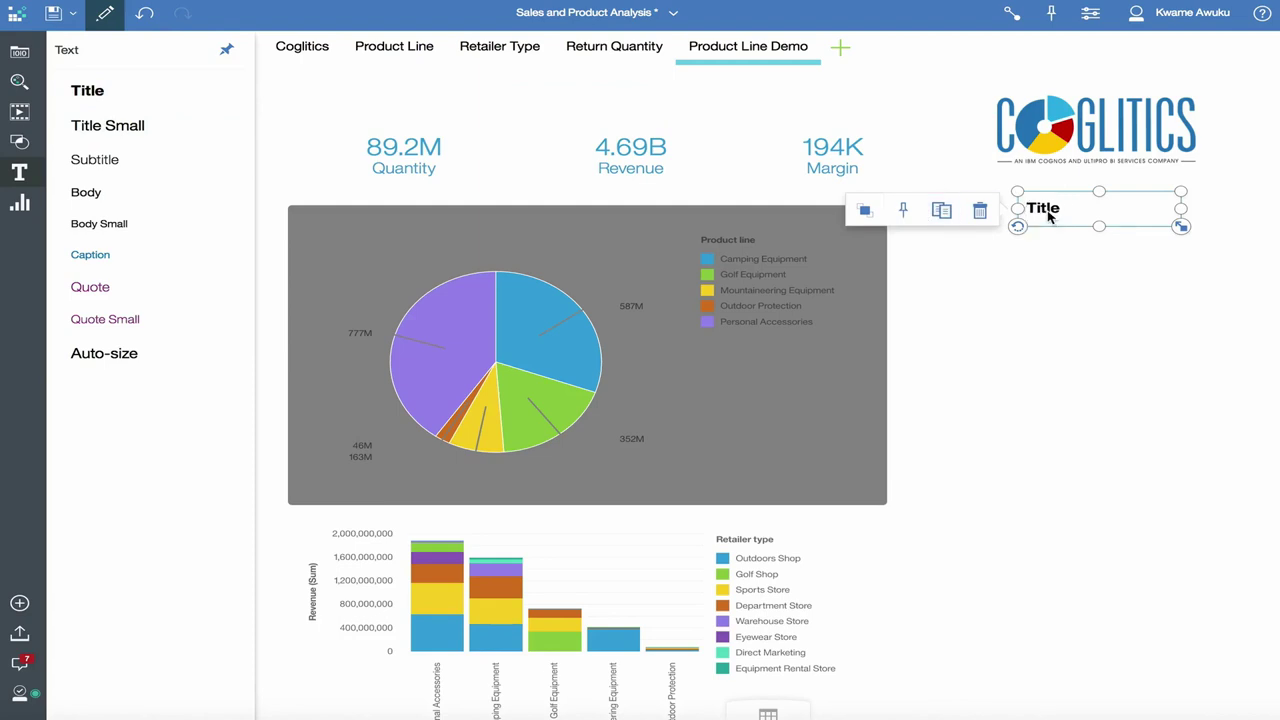
double_click(1048, 214)
click(1072, 209)
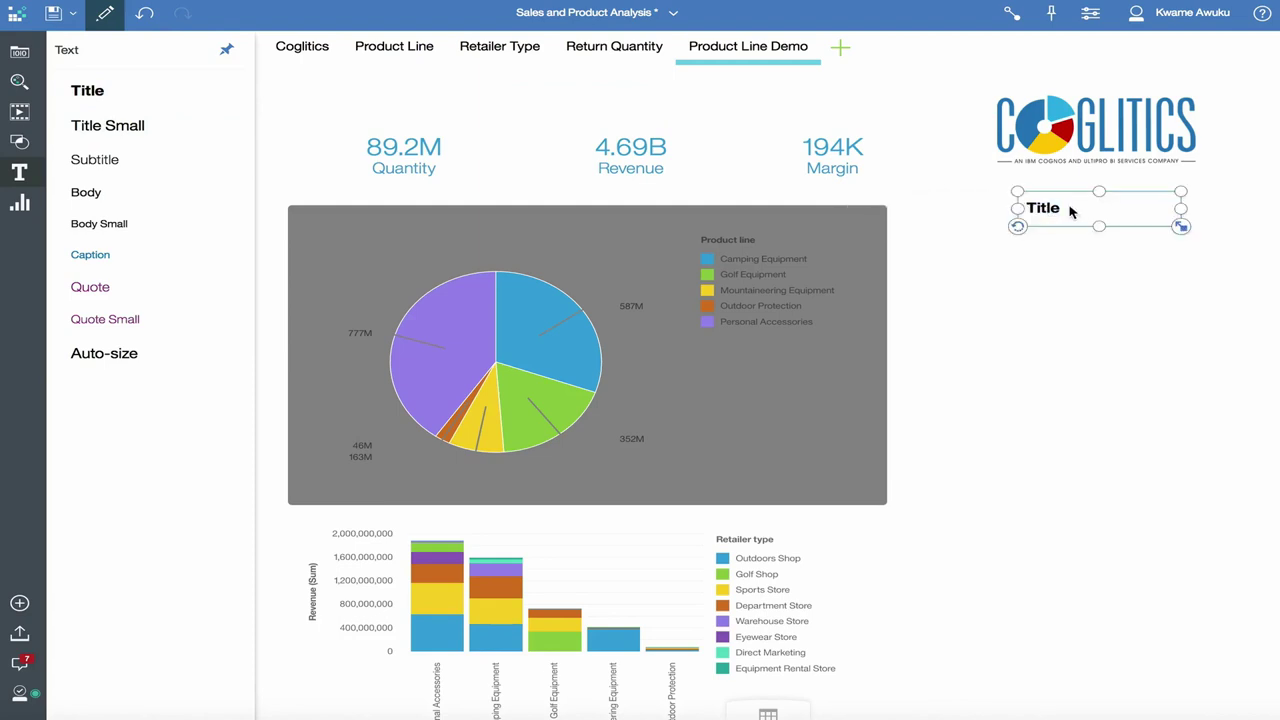
double_click(1050, 212)
click(1039, 253)
click(1063, 213)
click(969, 286)
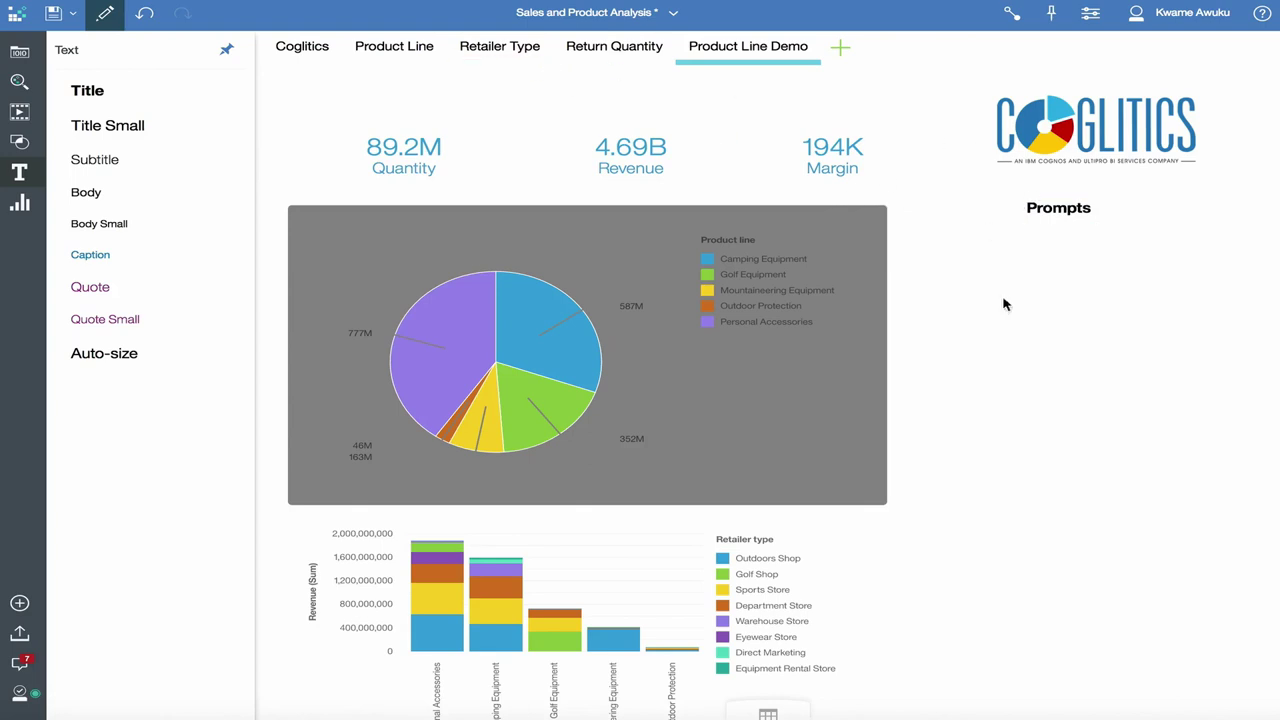
click(18, 208)
click(20, 207)
click(22, 208)
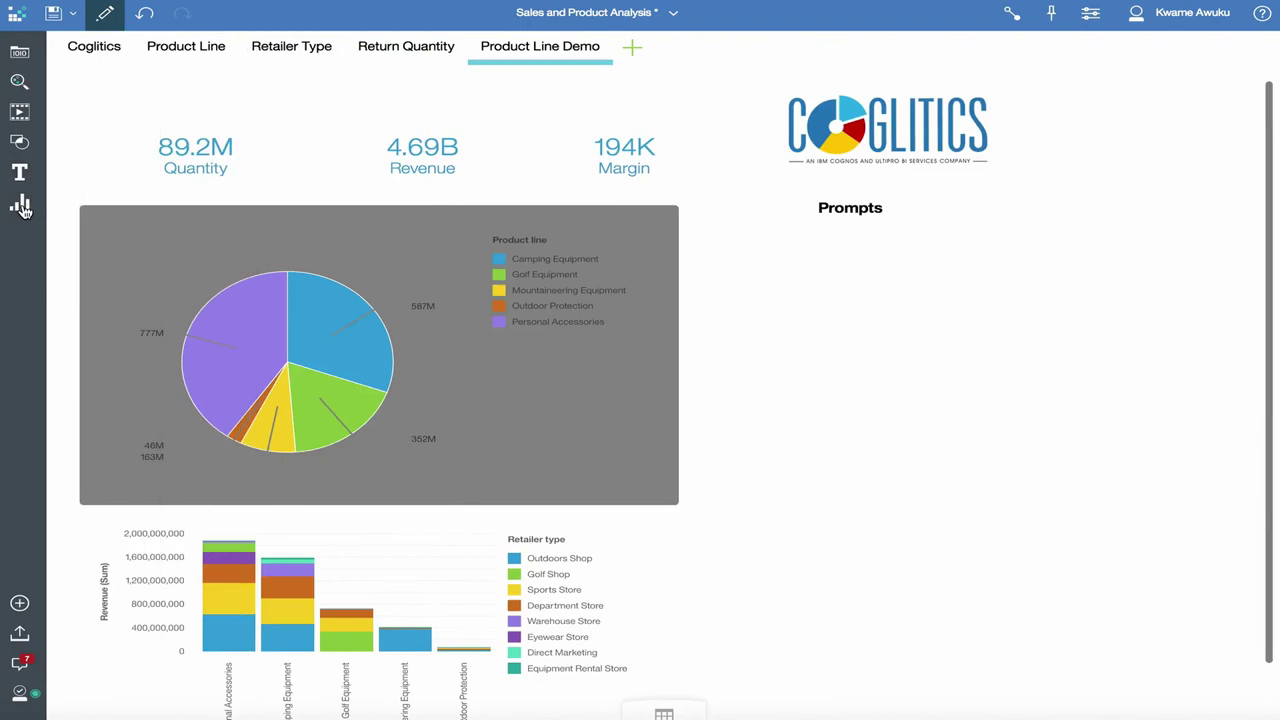
Add a data player under Prompts using Time > Year as its axis label, showing 2010–2012
click(21, 207)
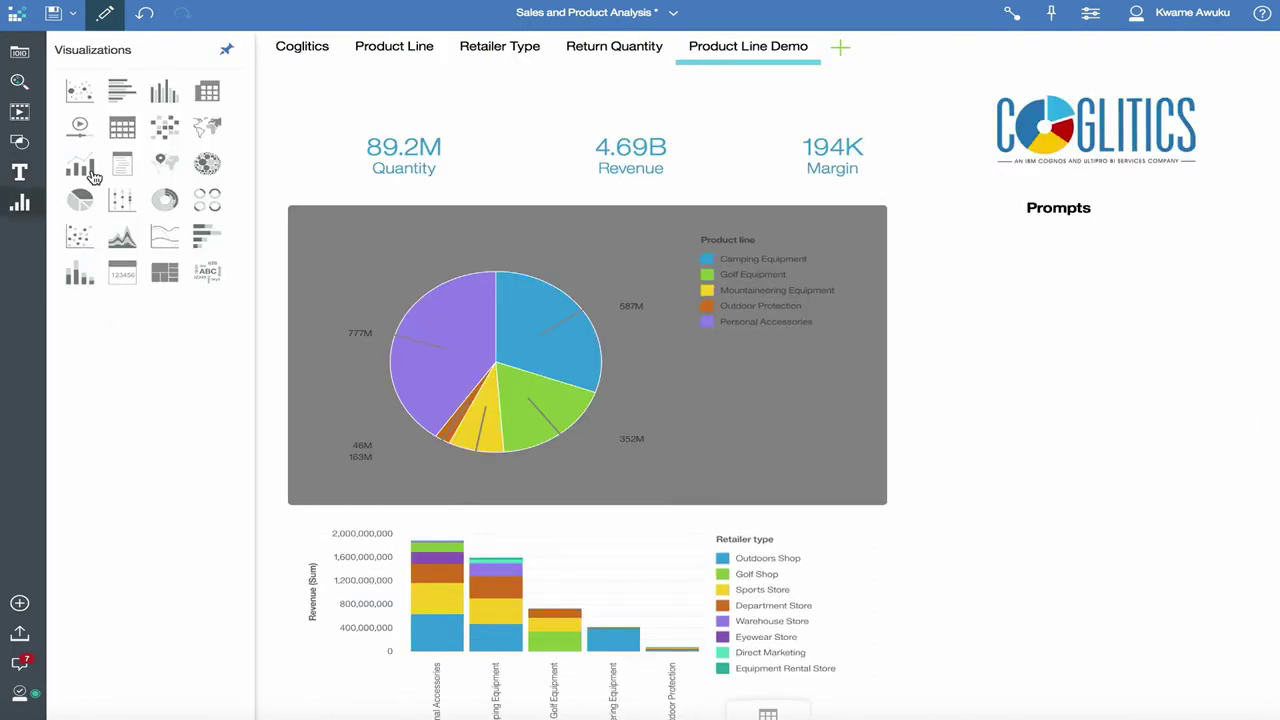
drag(79, 125, 1006, 249)
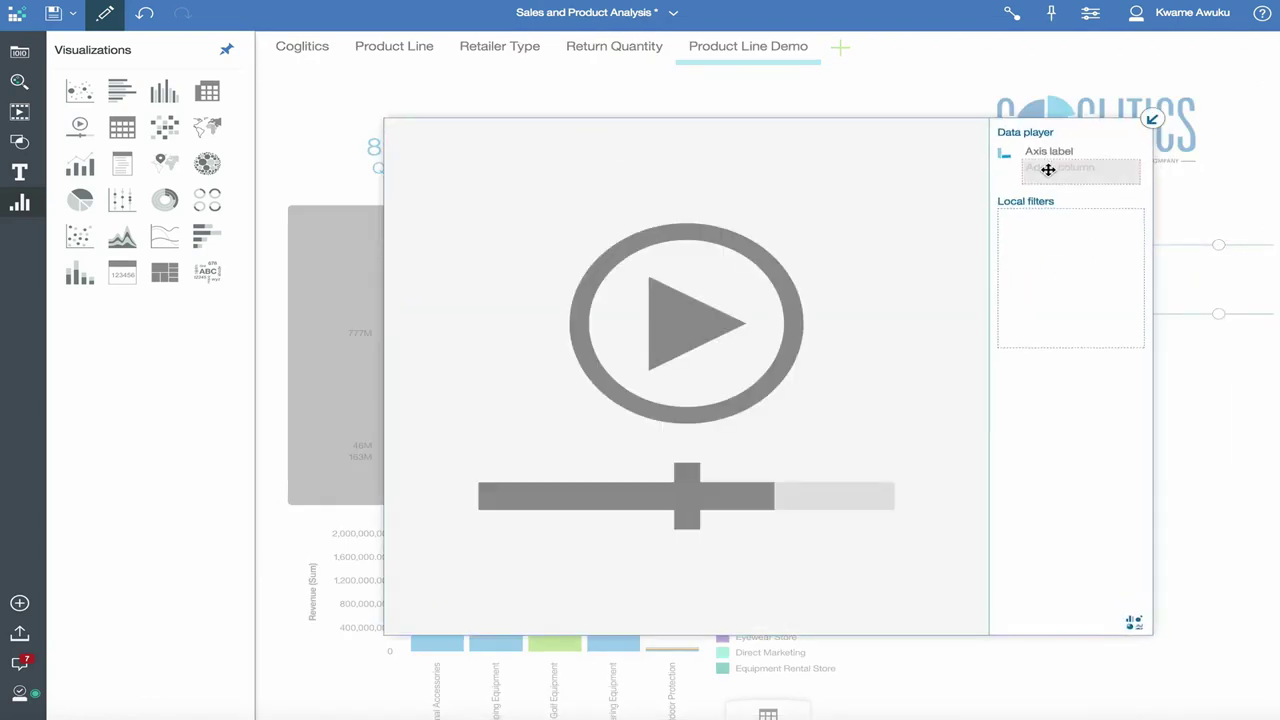
click(15, 57)
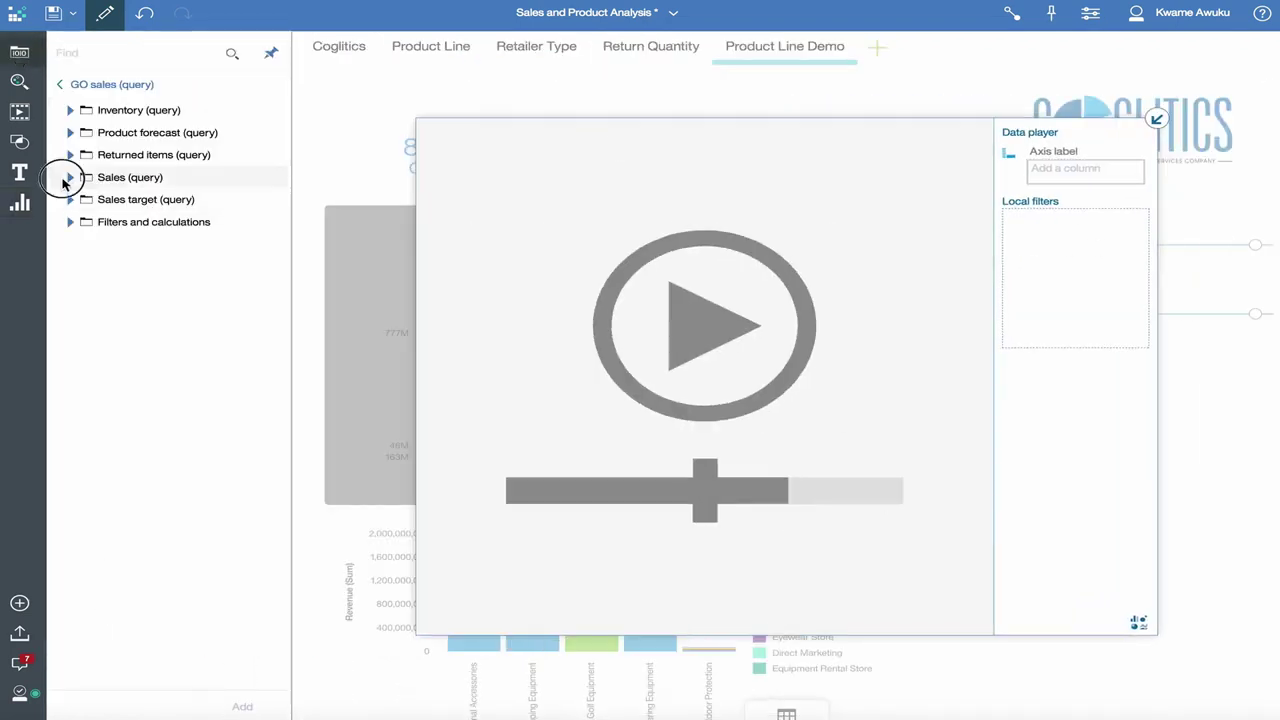
click(70, 178)
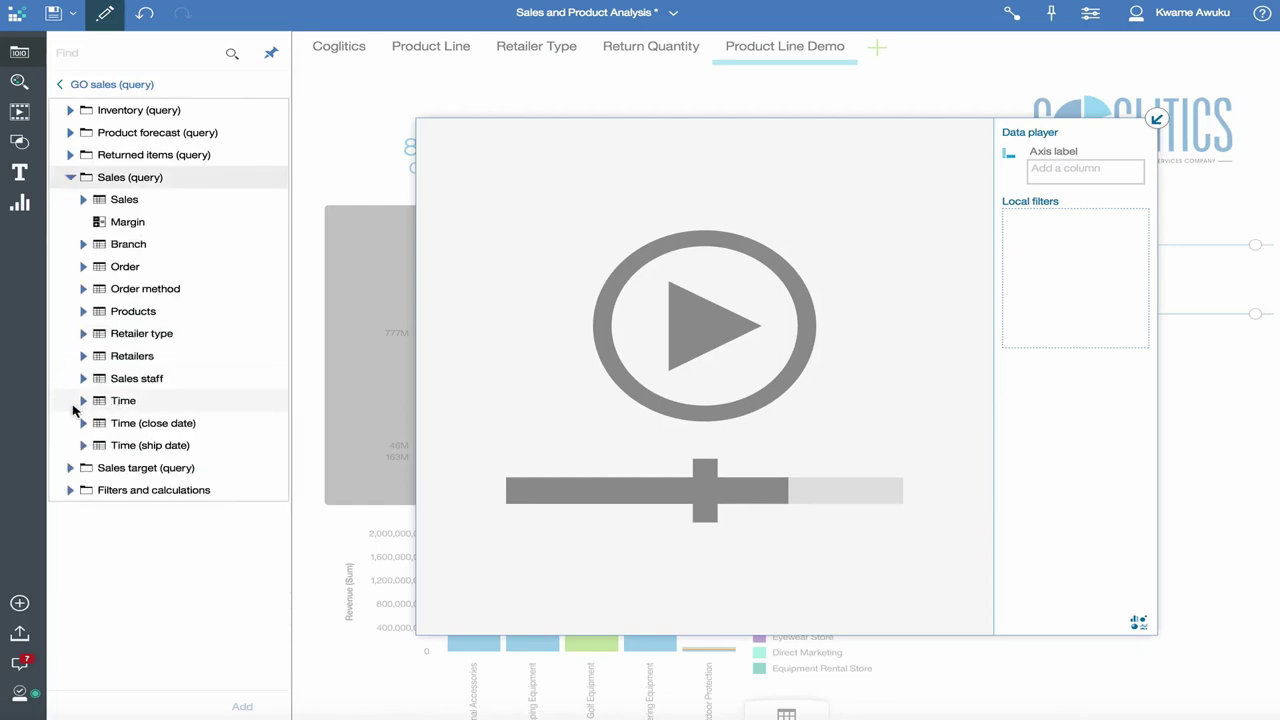
click(84, 401)
drag(134, 423, 1061, 174)
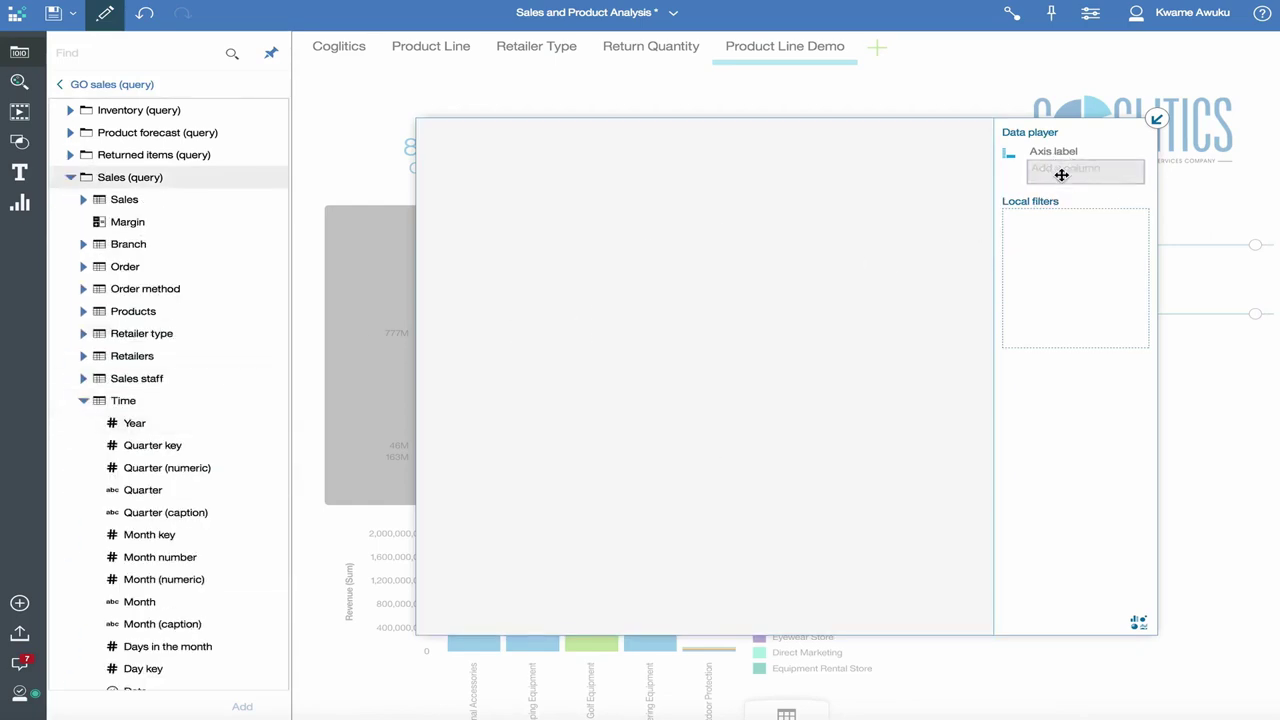
click(1156, 123)
drag(1130, 262, 1049, 251)
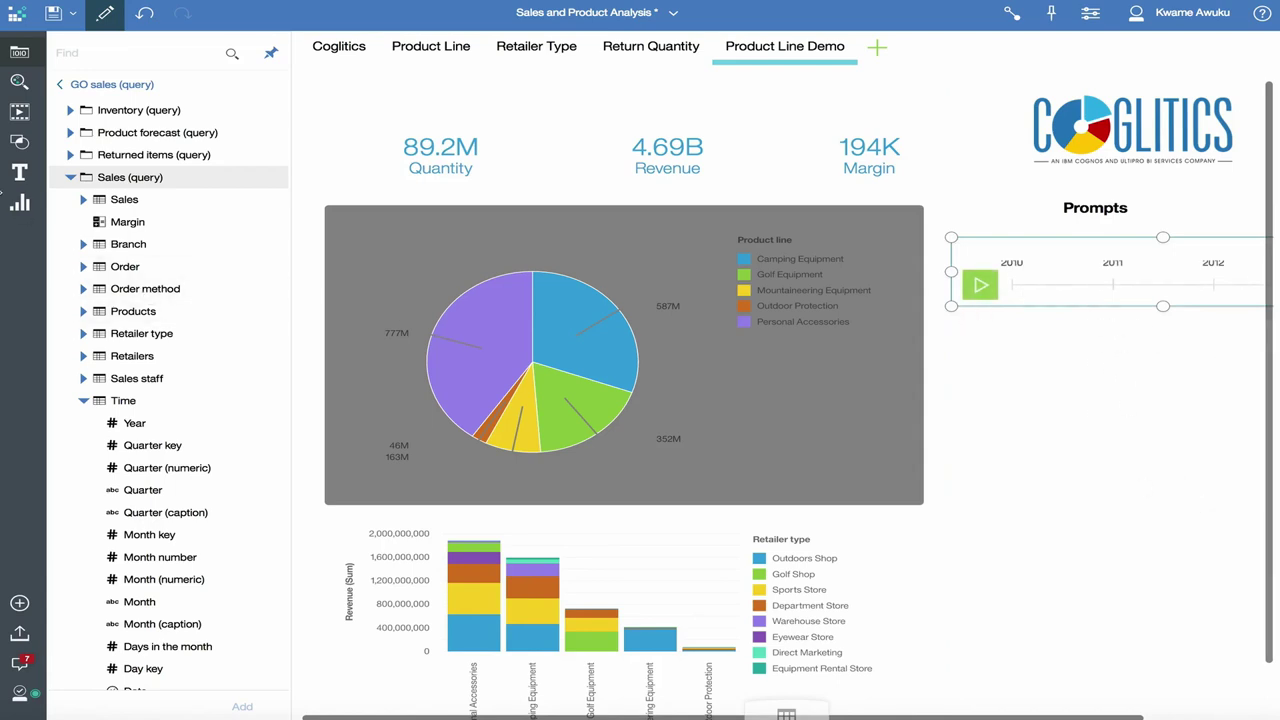
Drop a resized Region list below the Year timeline and a Retailer country list beside it
click(19, 203)
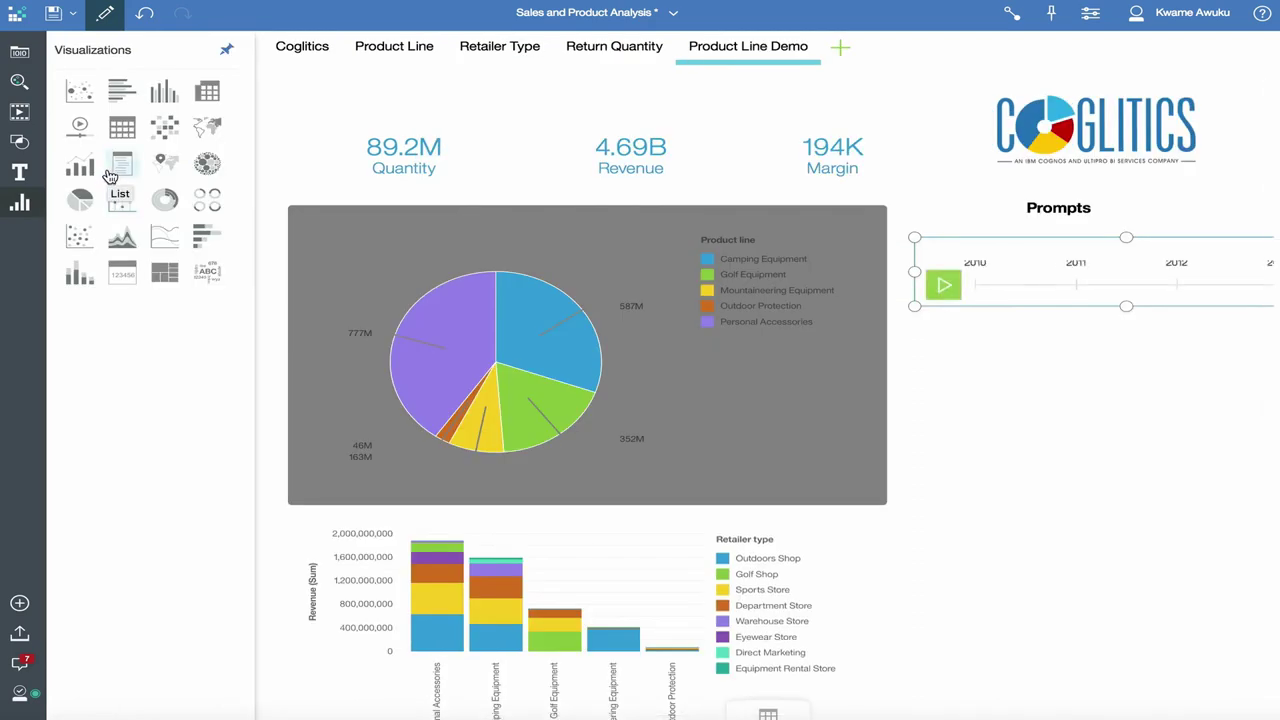
click(22, 62)
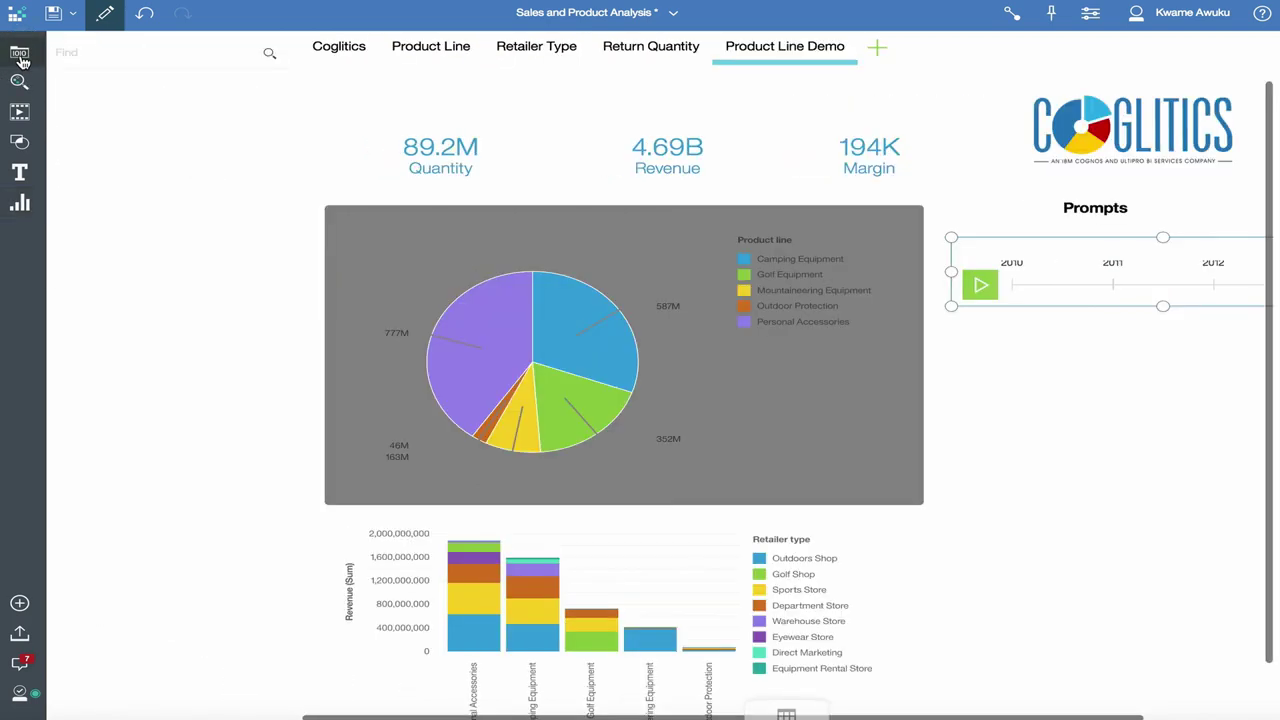
click(70, 177)
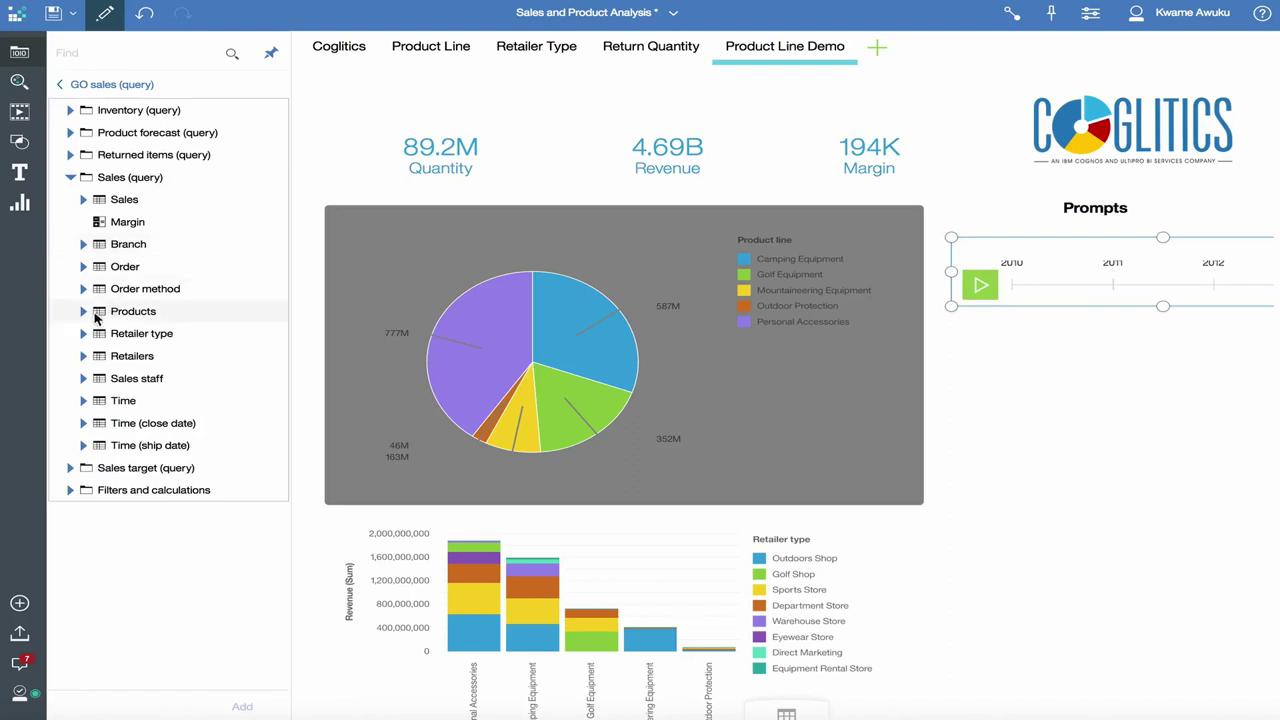
click(84, 337)
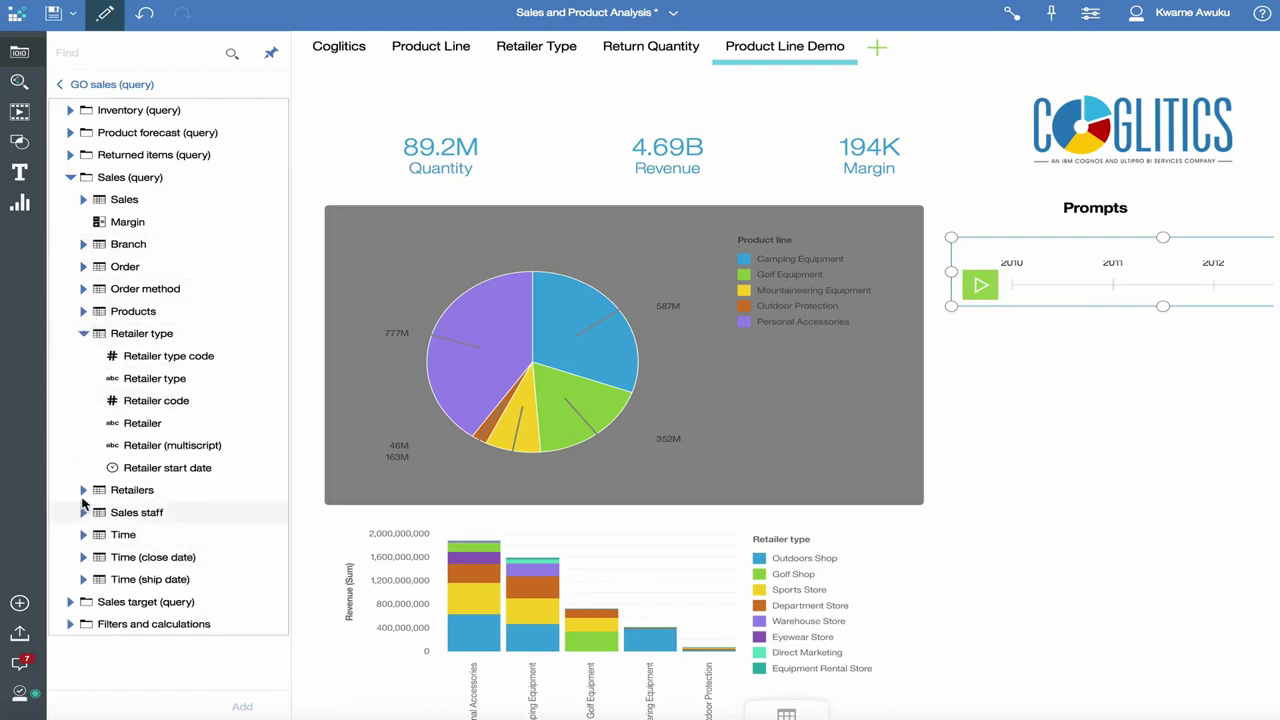
scroll(260, 392, down, 5)
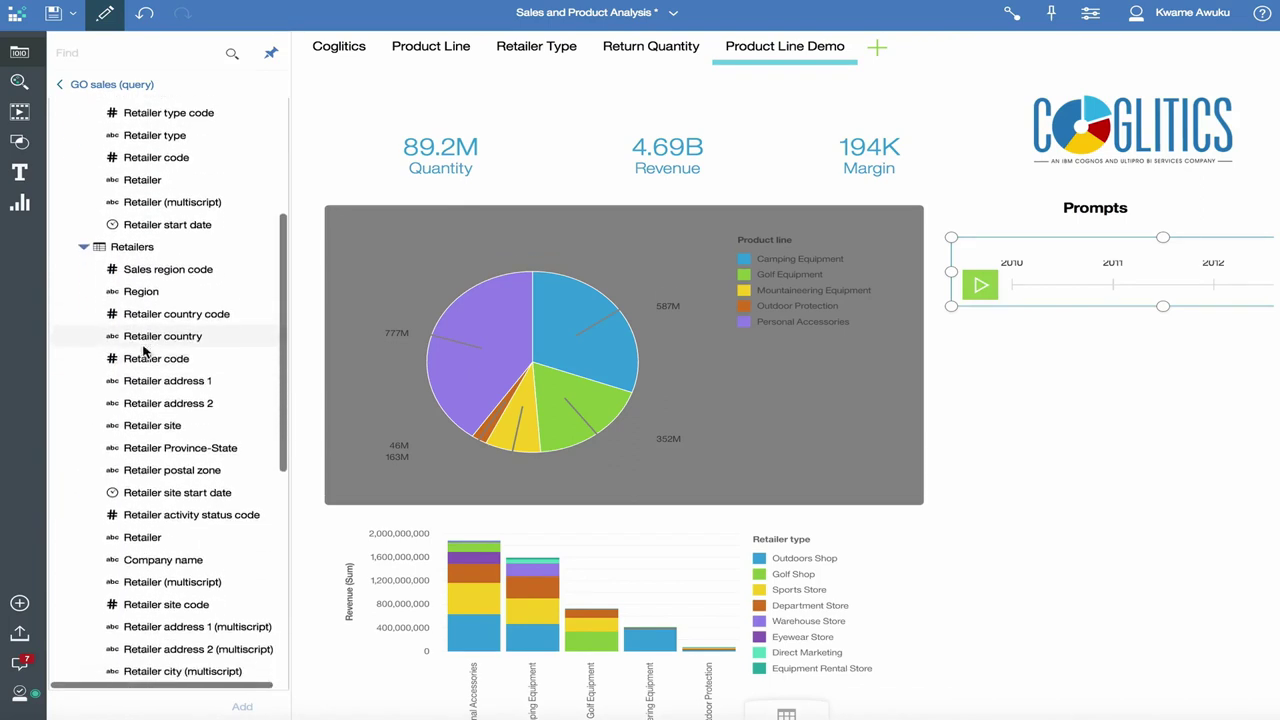
drag(168, 293, 1028, 340)
drag(1124, 552, 1088, 482)
scroll(112, 342, down, 1)
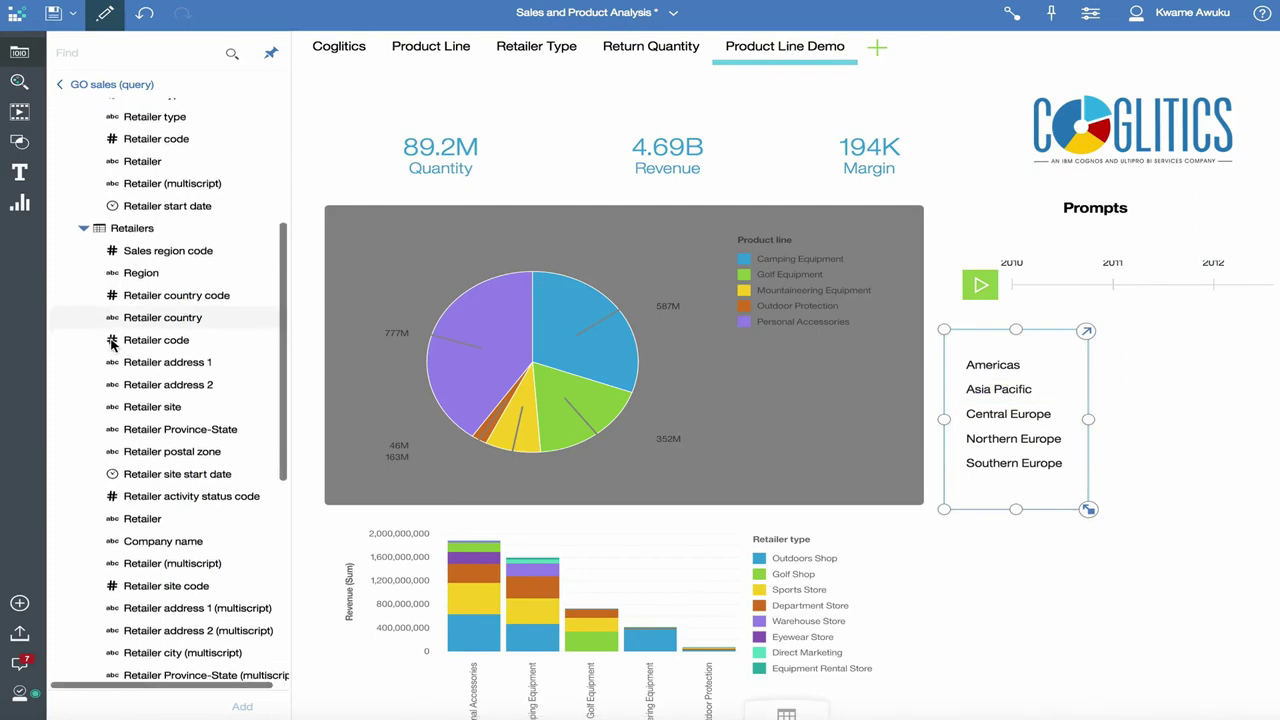
drag(140, 316, 1190, 476)
Filter the dashboard to the Asia Pacific region and then to Japan
click(1060, 389)
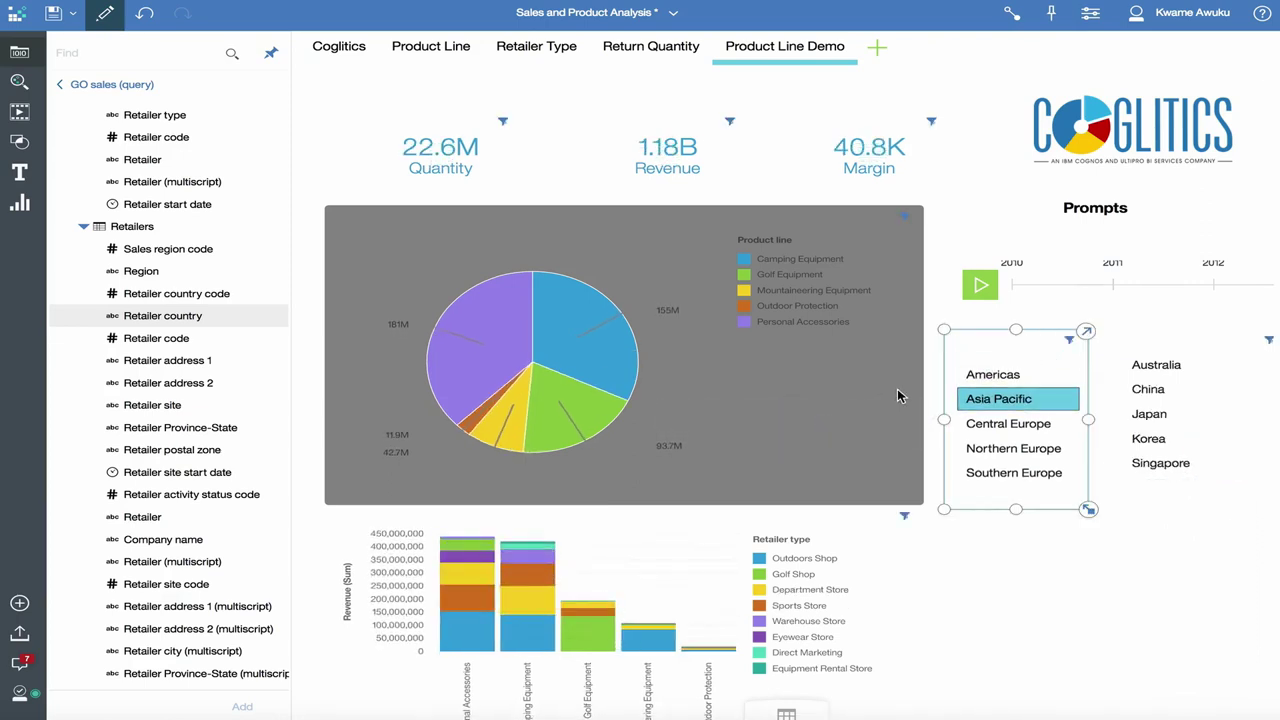
text(Country)
click(1166, 414)
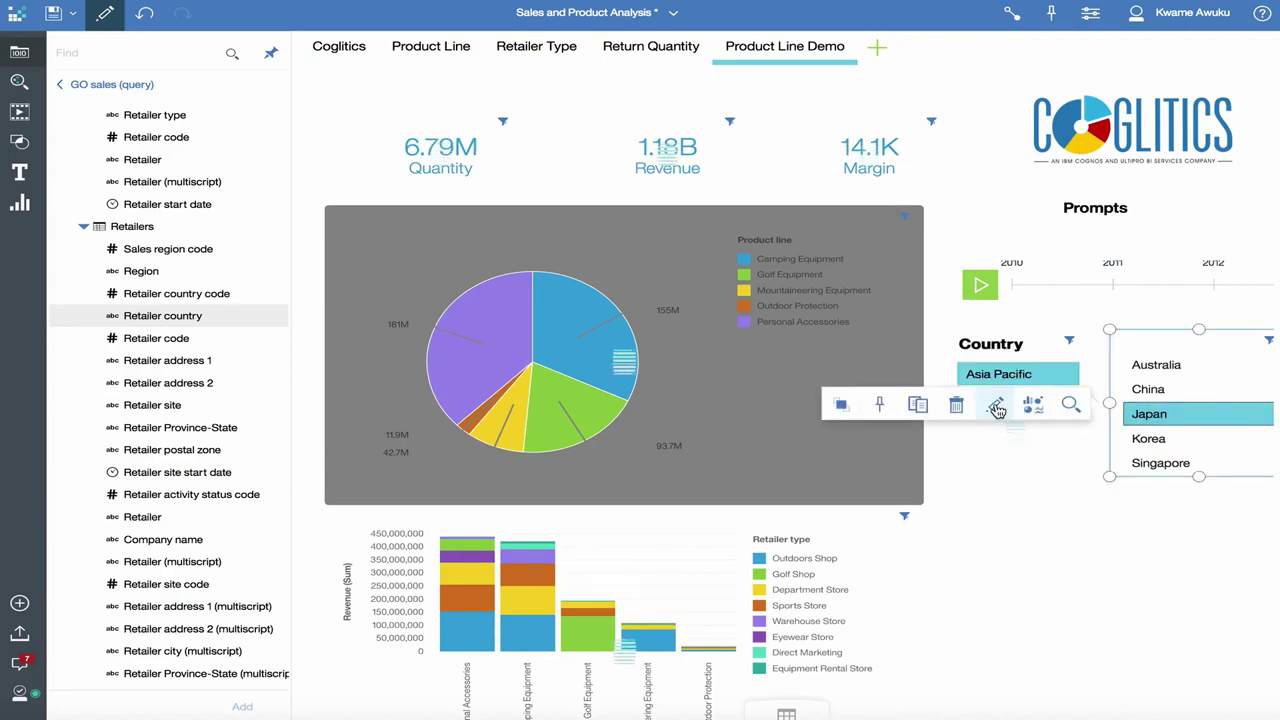
Retitle the list and timeline prompts as Country, Region and Year
click(996, 406)
text(Country)
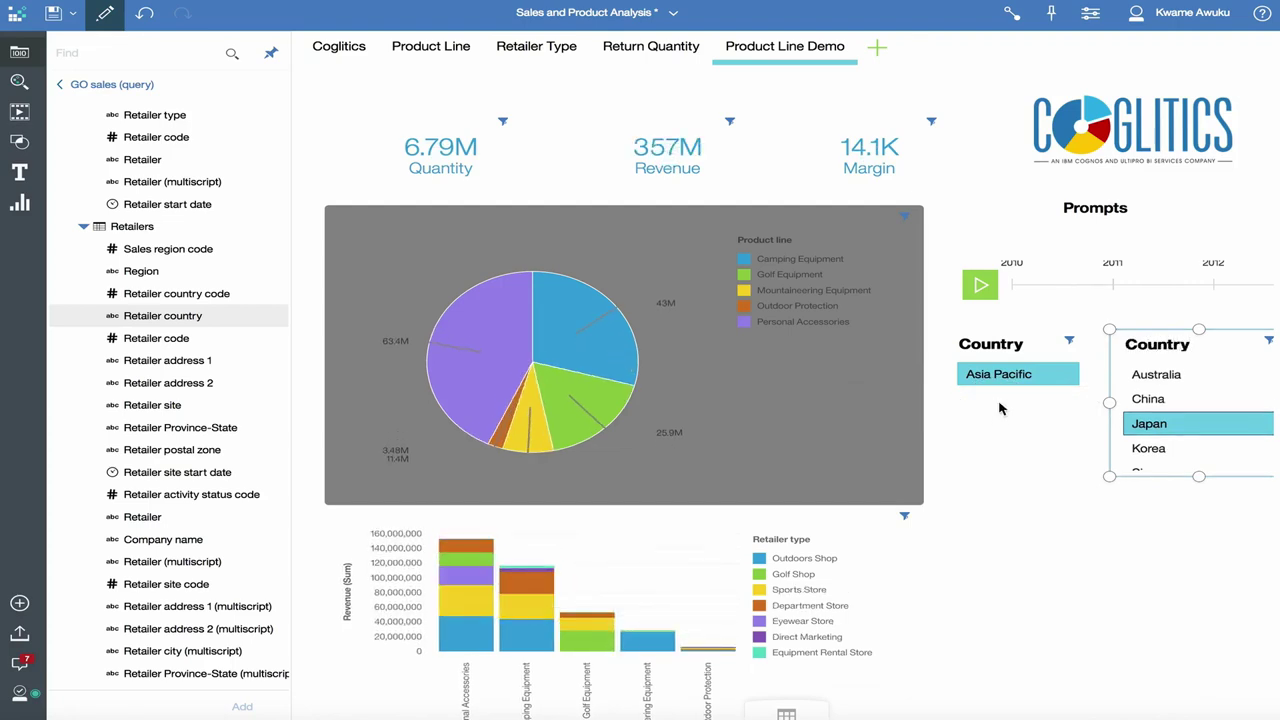
click(1000, 410)
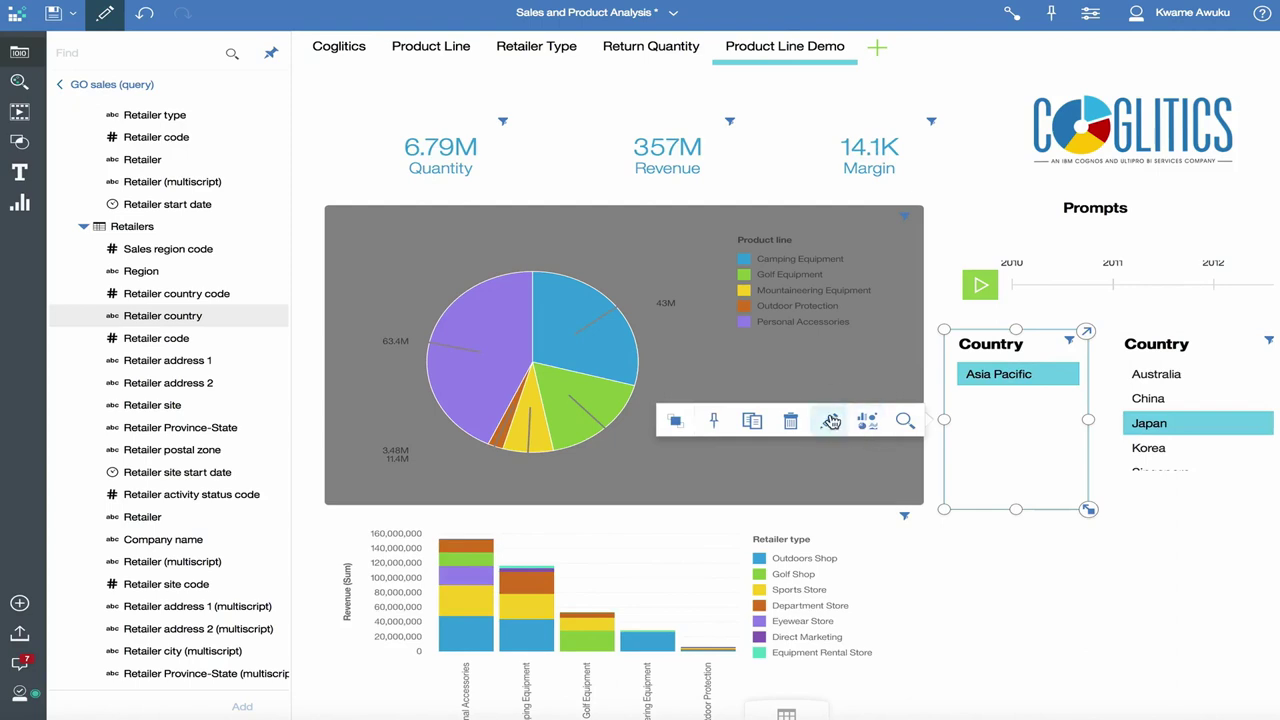
click(831, 420)
text(Region)
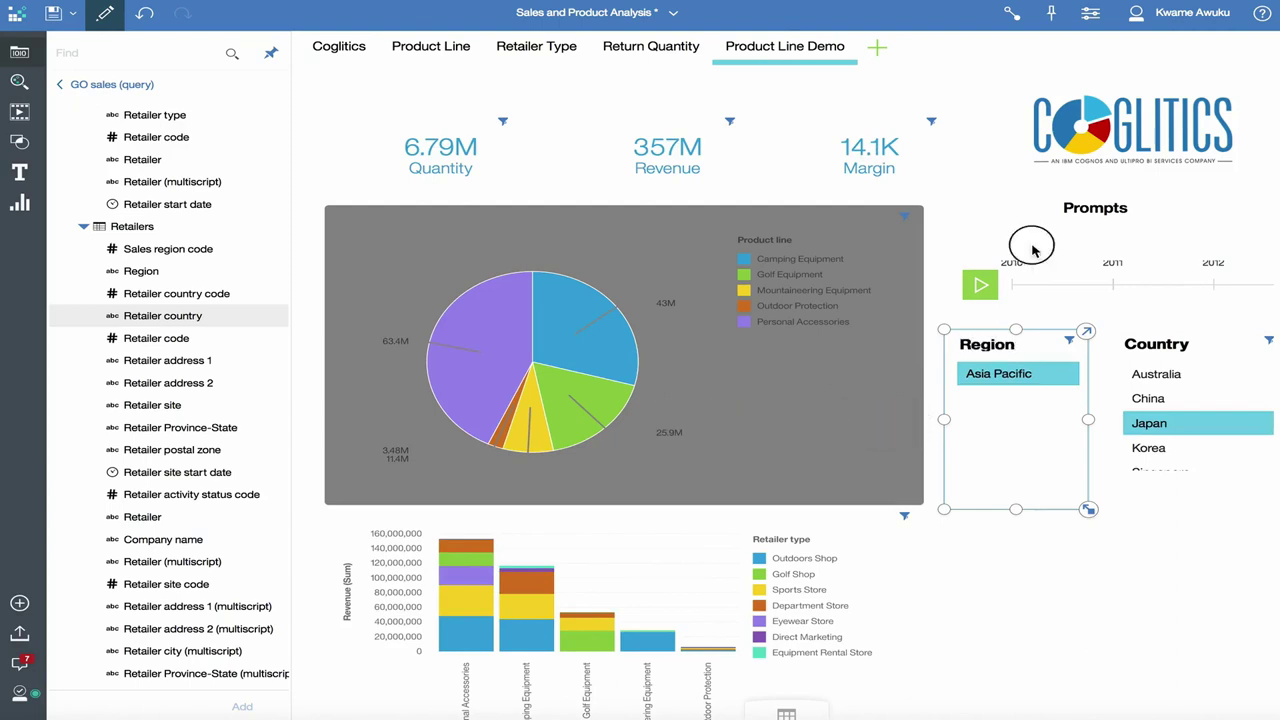
click(1033, 250)
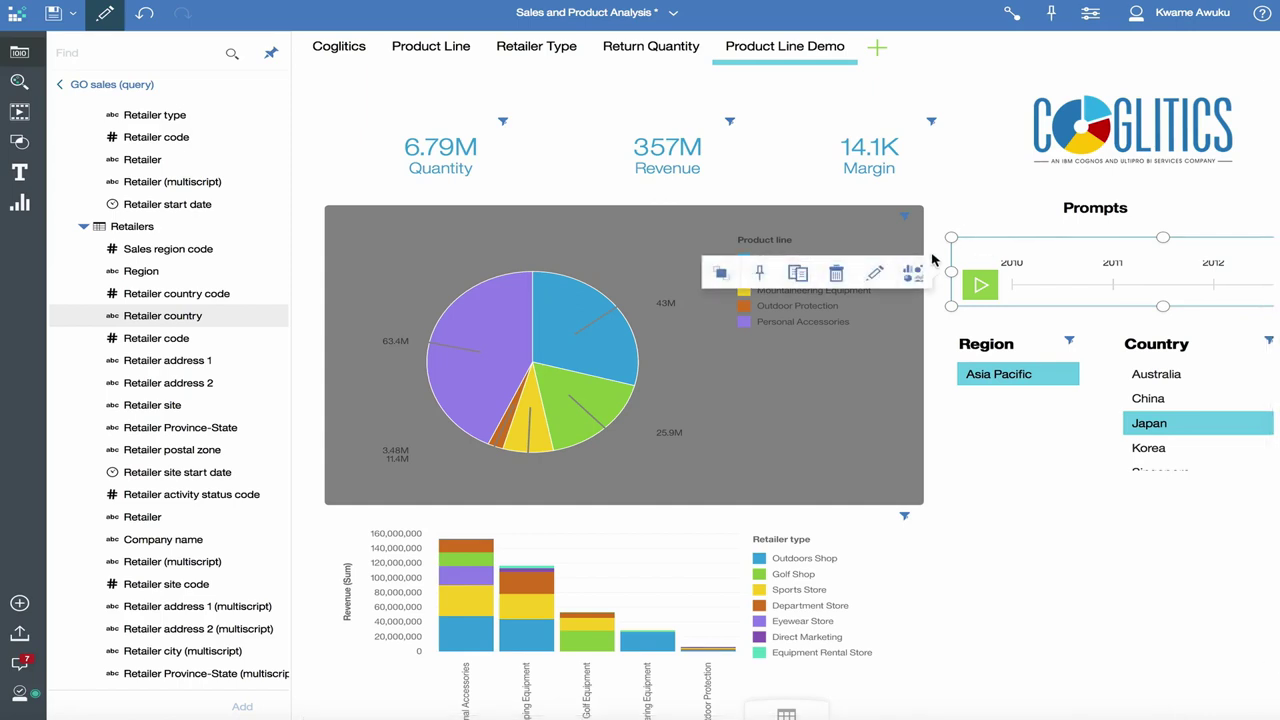
click(878, 272)
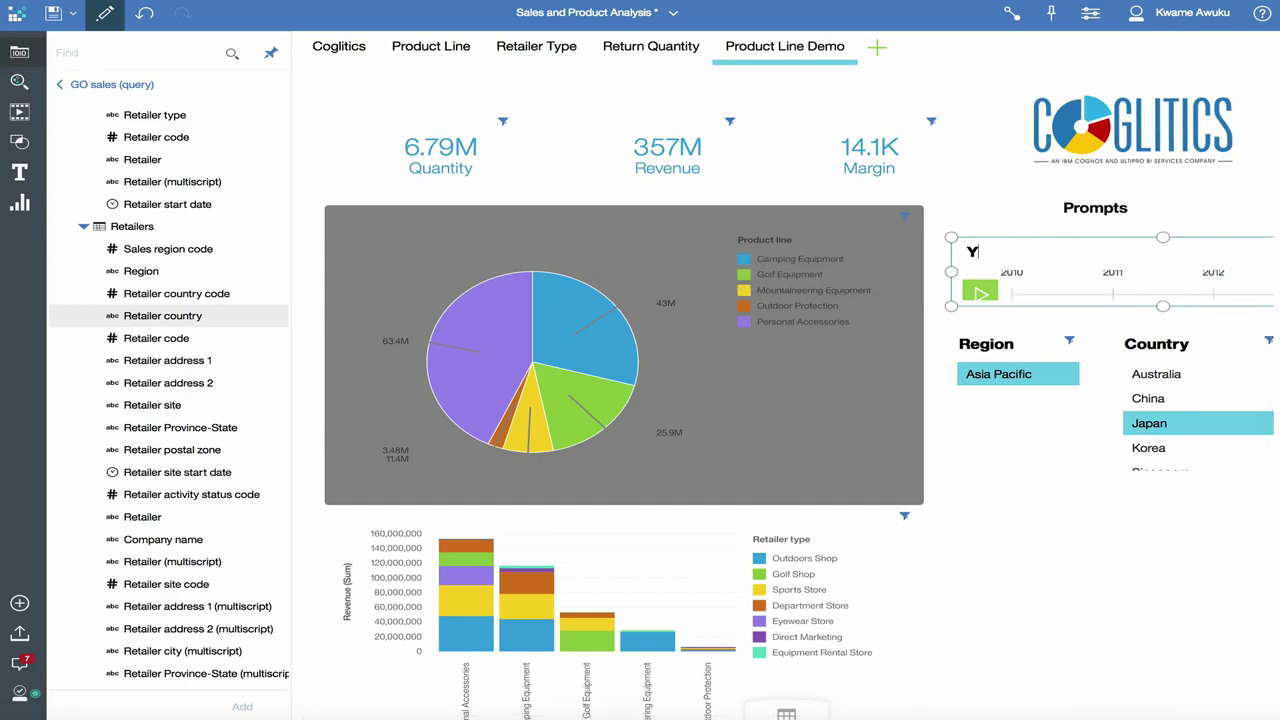
click(1123, 550)
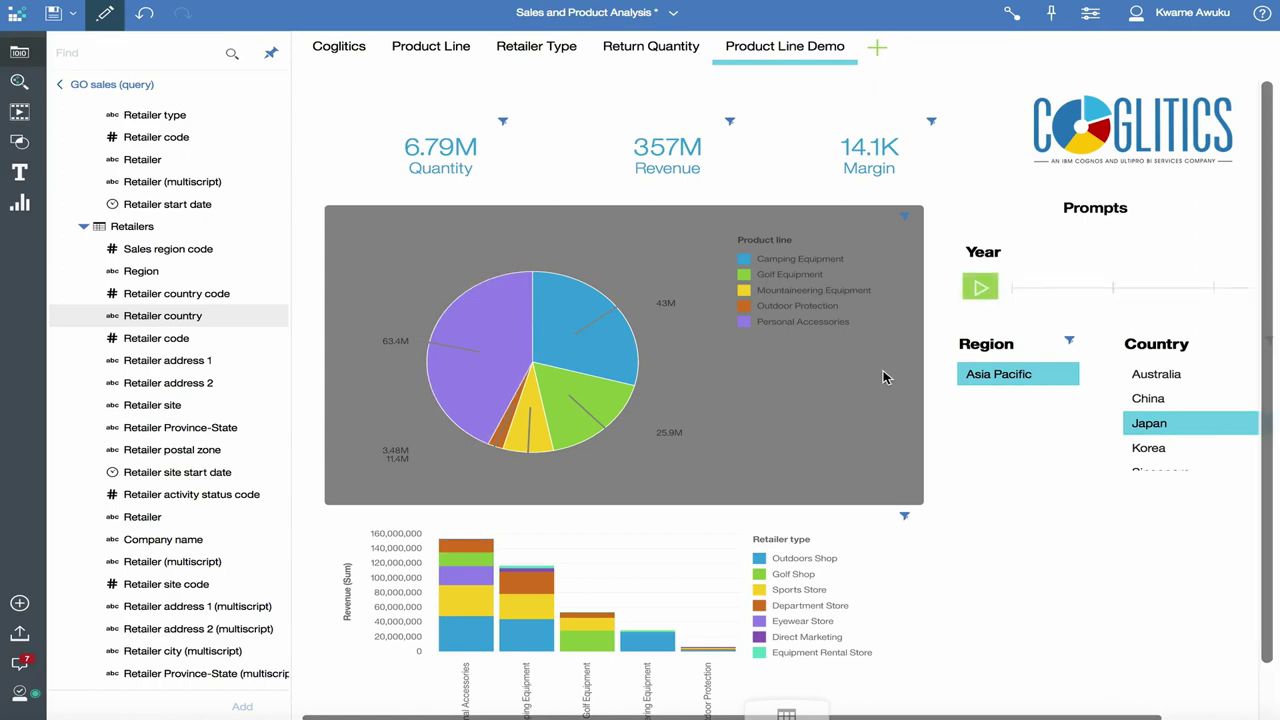
Add a table visualization with Product type and Revenue columns from Sales (query)
click(19, 205)
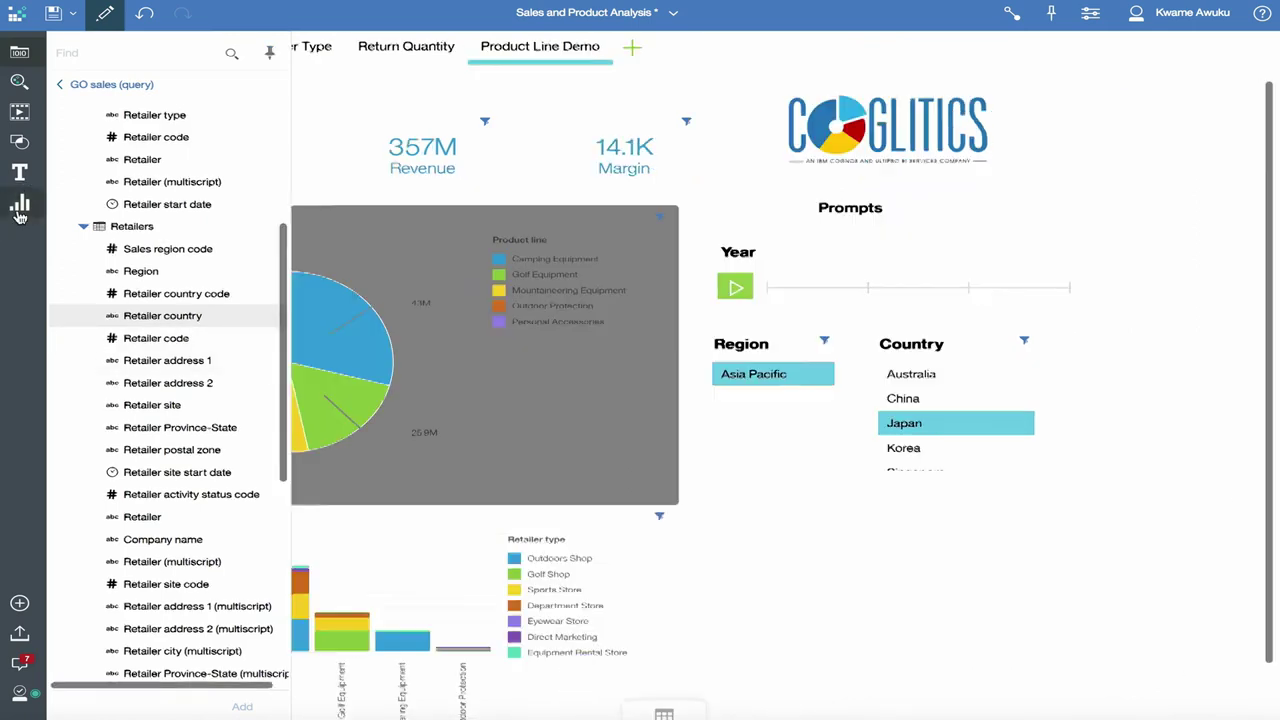
click(19, 210)
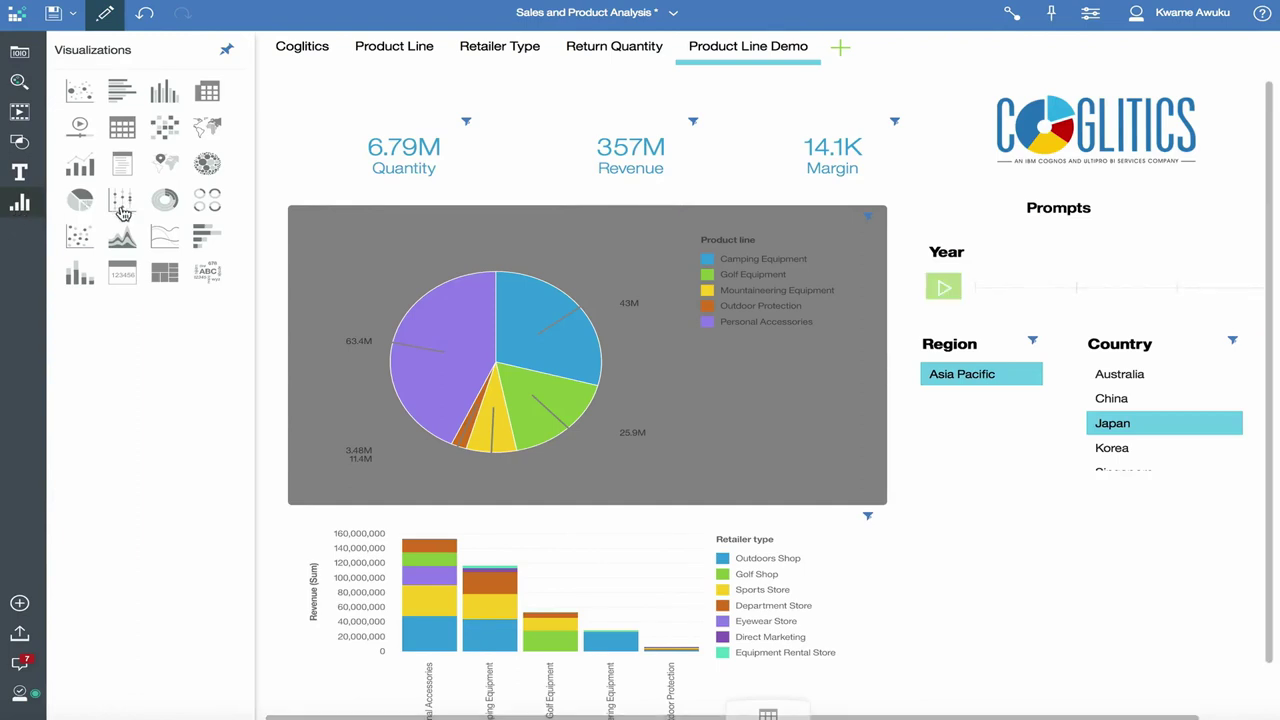
drag(127, 133, 987, 537)
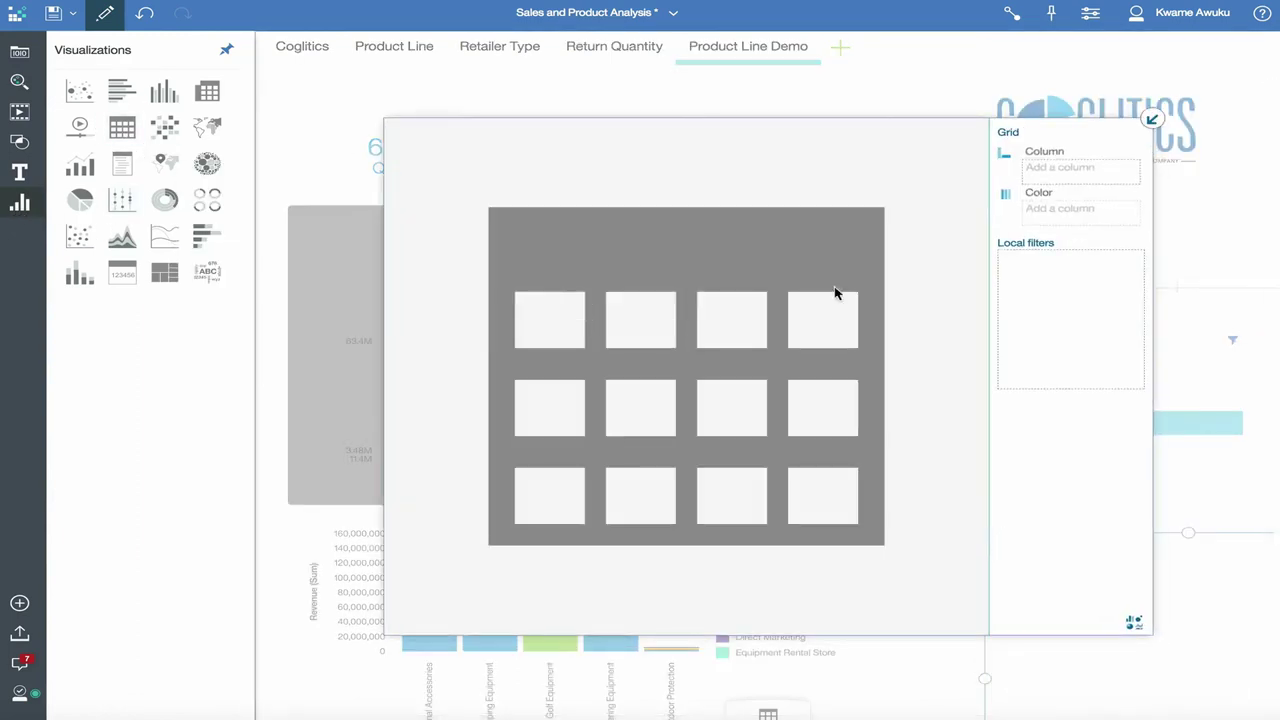
click(17, 55)
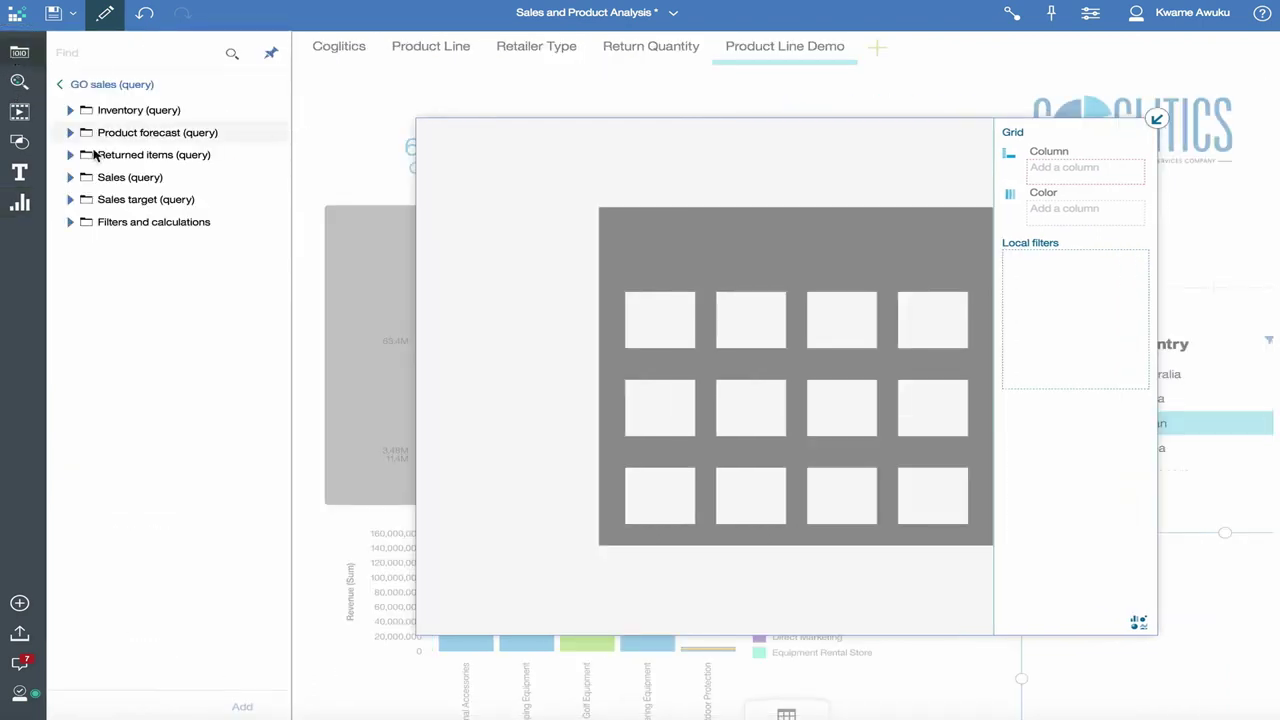
click(70, 177)
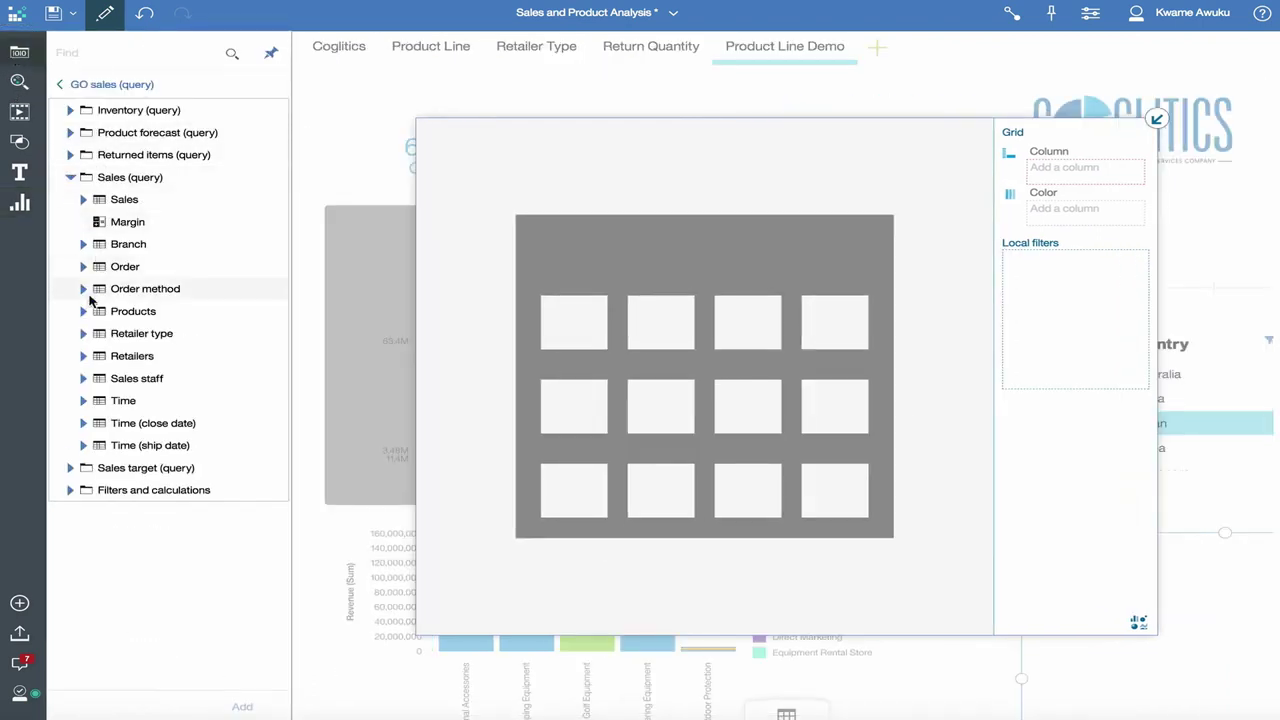
click(85, 310)
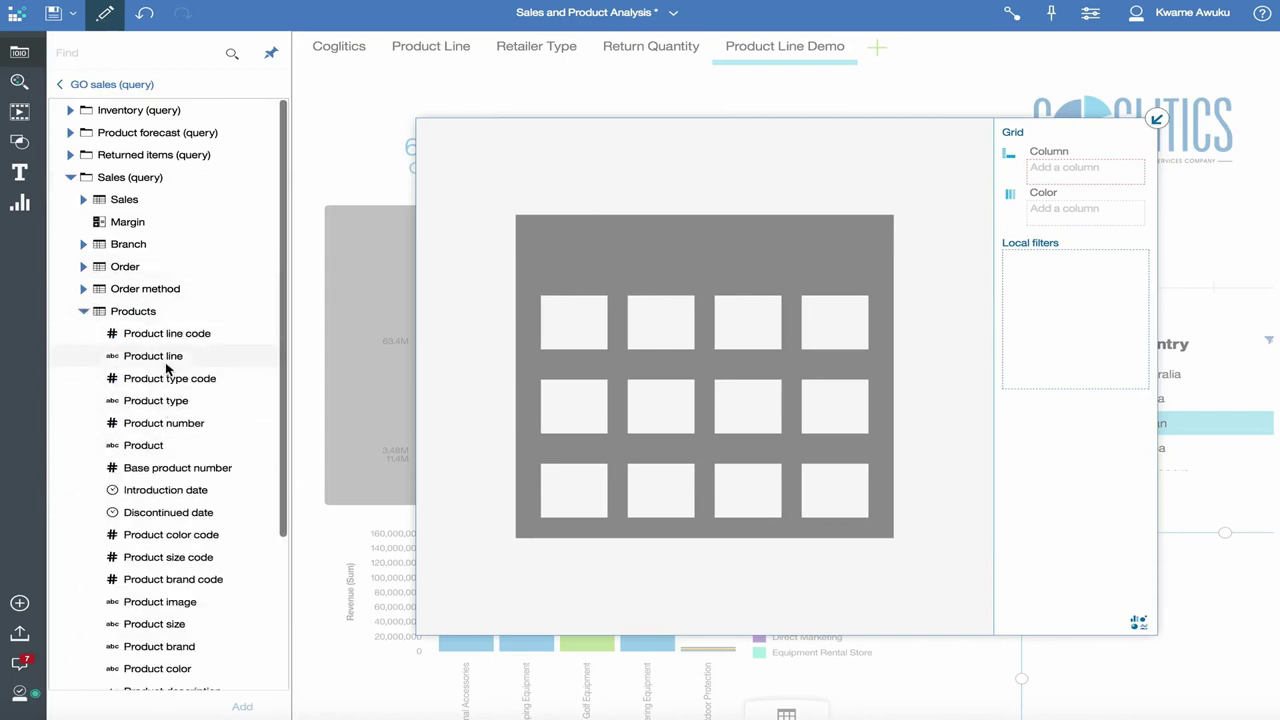
drag(163, 402, 1062, 168)
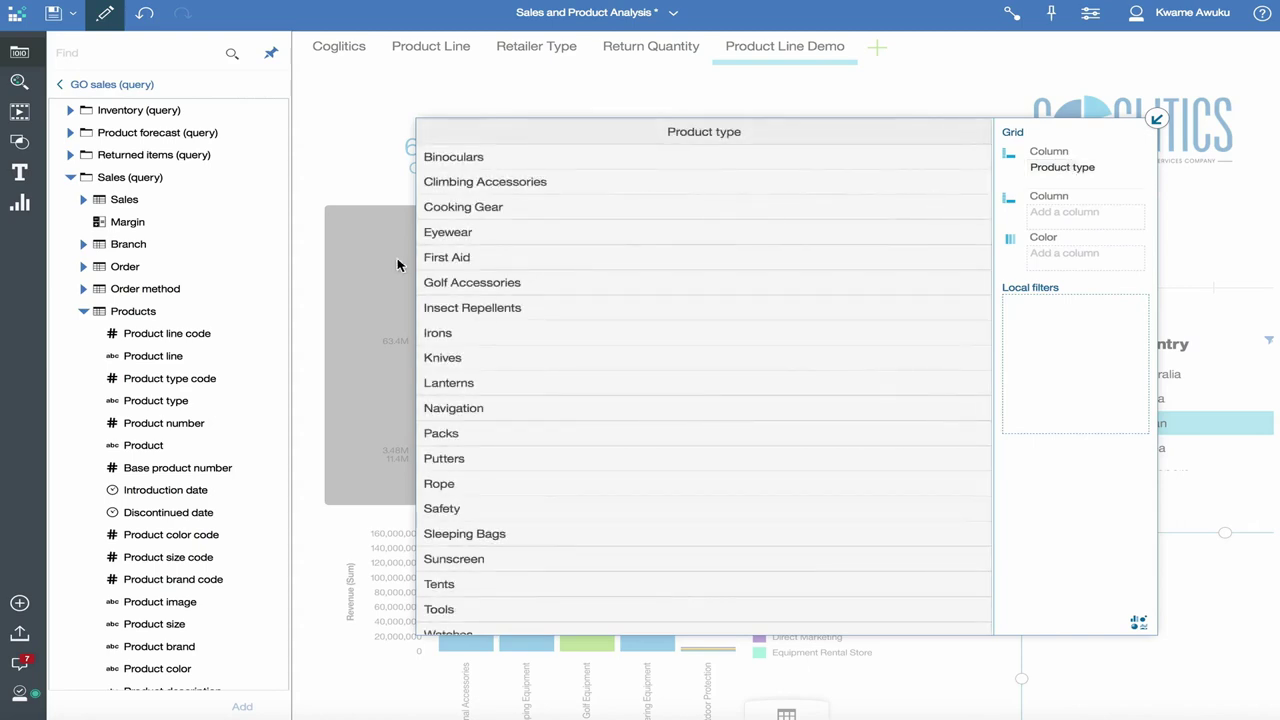
click(88, 203)
drag(146, 313, 1066, 220)
Limit the grid to the Top 5 product types by Revenue, sorted descending
click(923, 222)
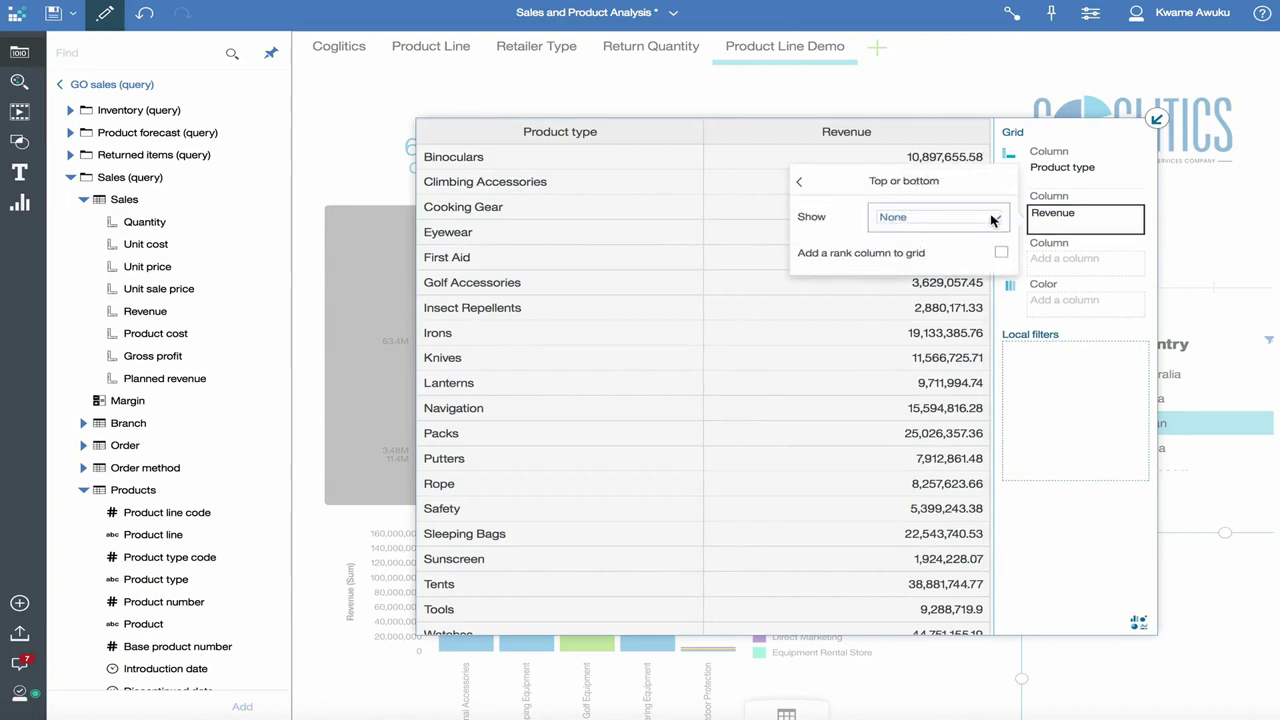
click(994, 218)
click(946, 249)
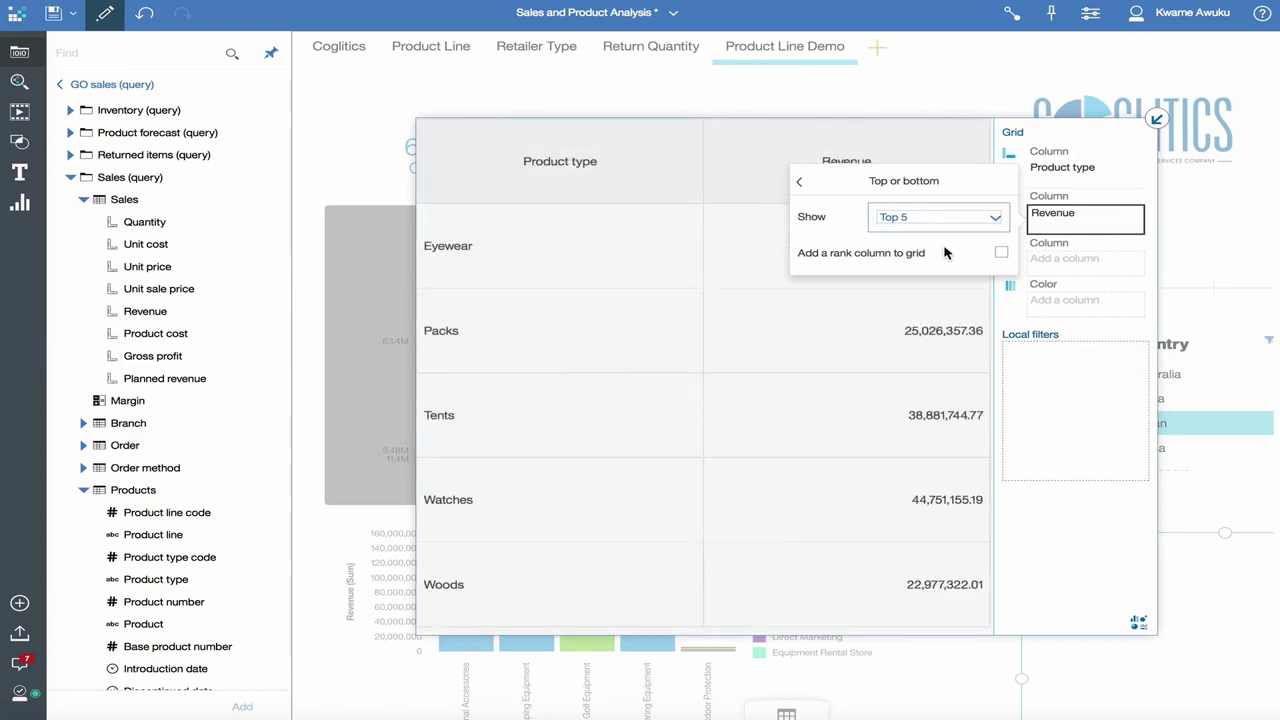
click(800, 181)
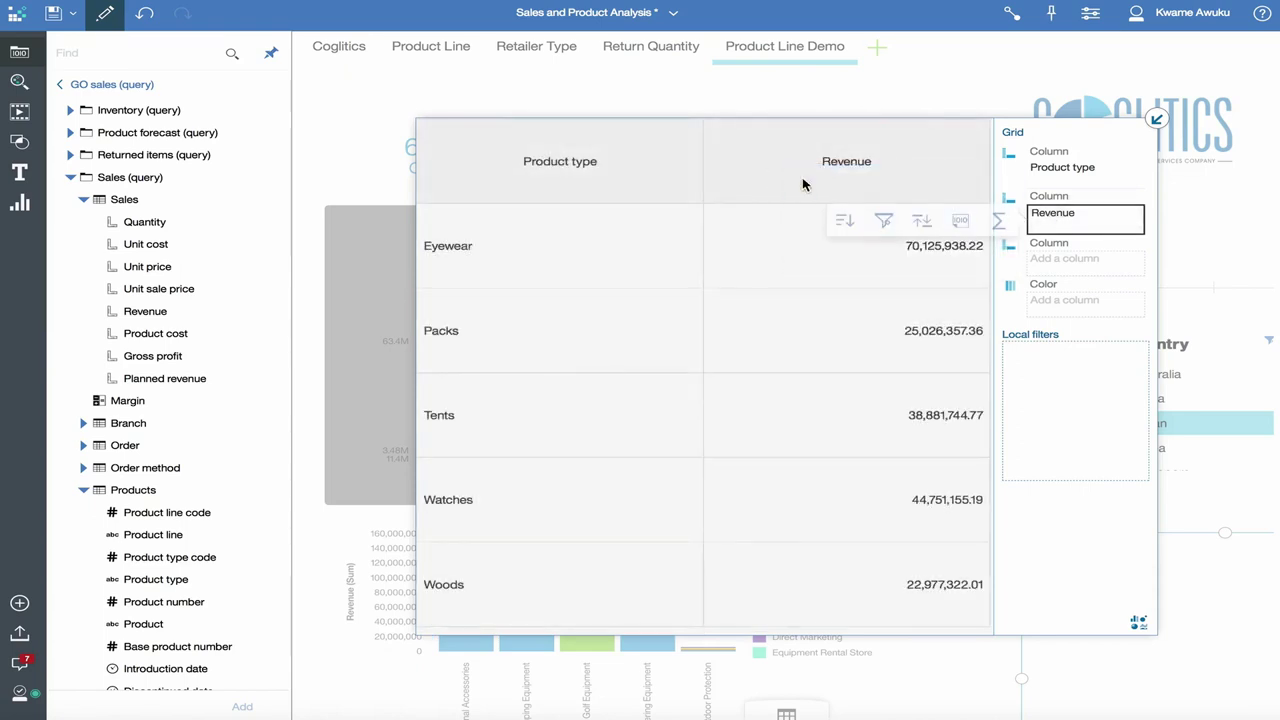
click(845, 220)
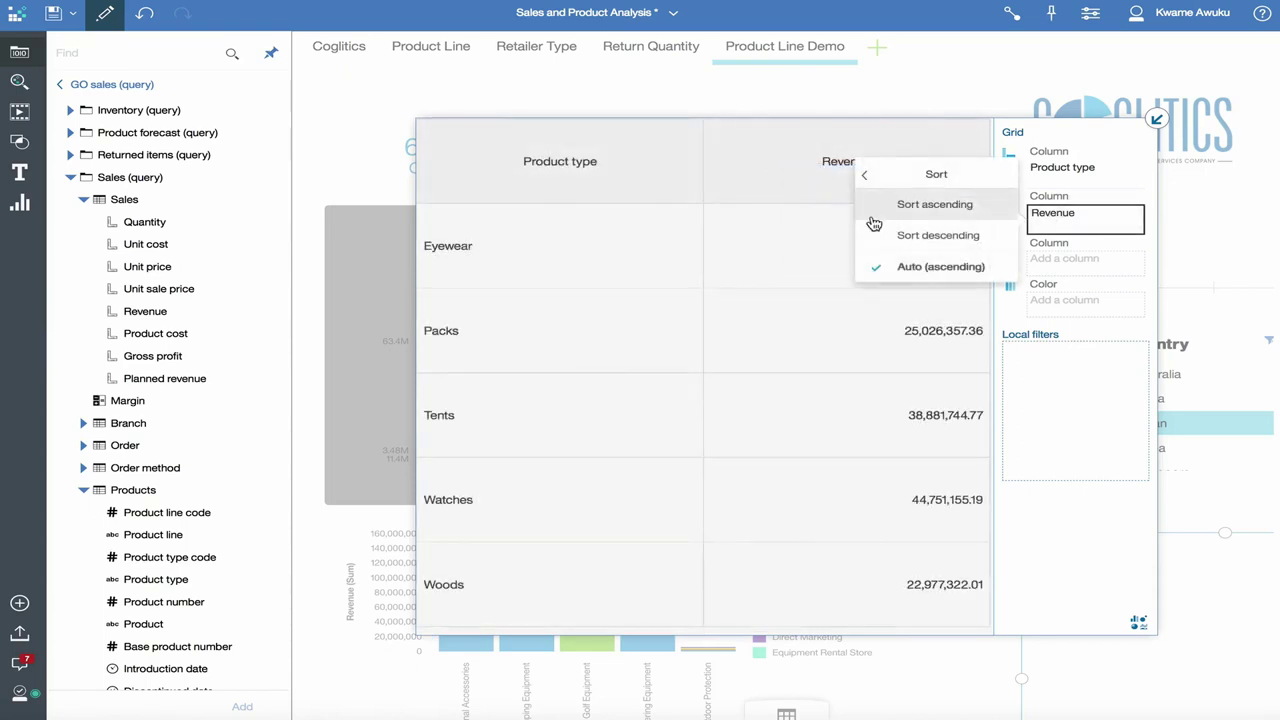
click(908, 235)
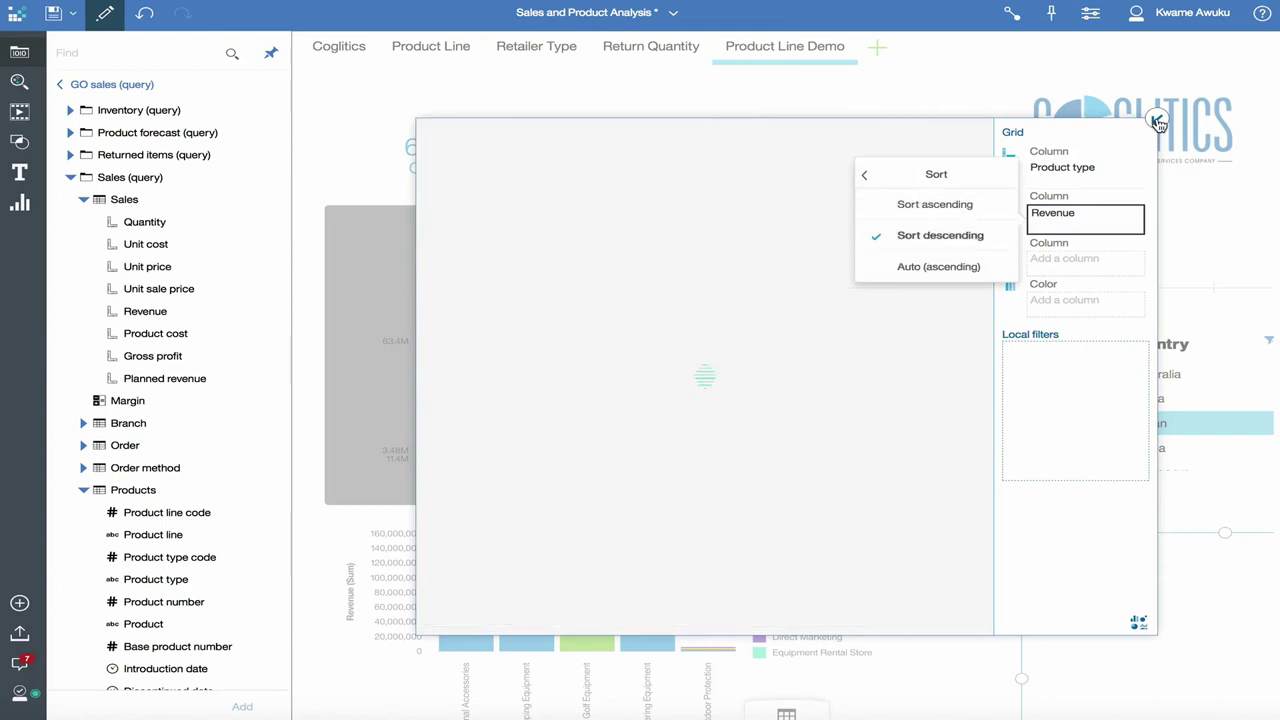
Collapse the Top 5 Product Types grid, hide the data panel, and move the grid left under the prompts
click(1158, 121)
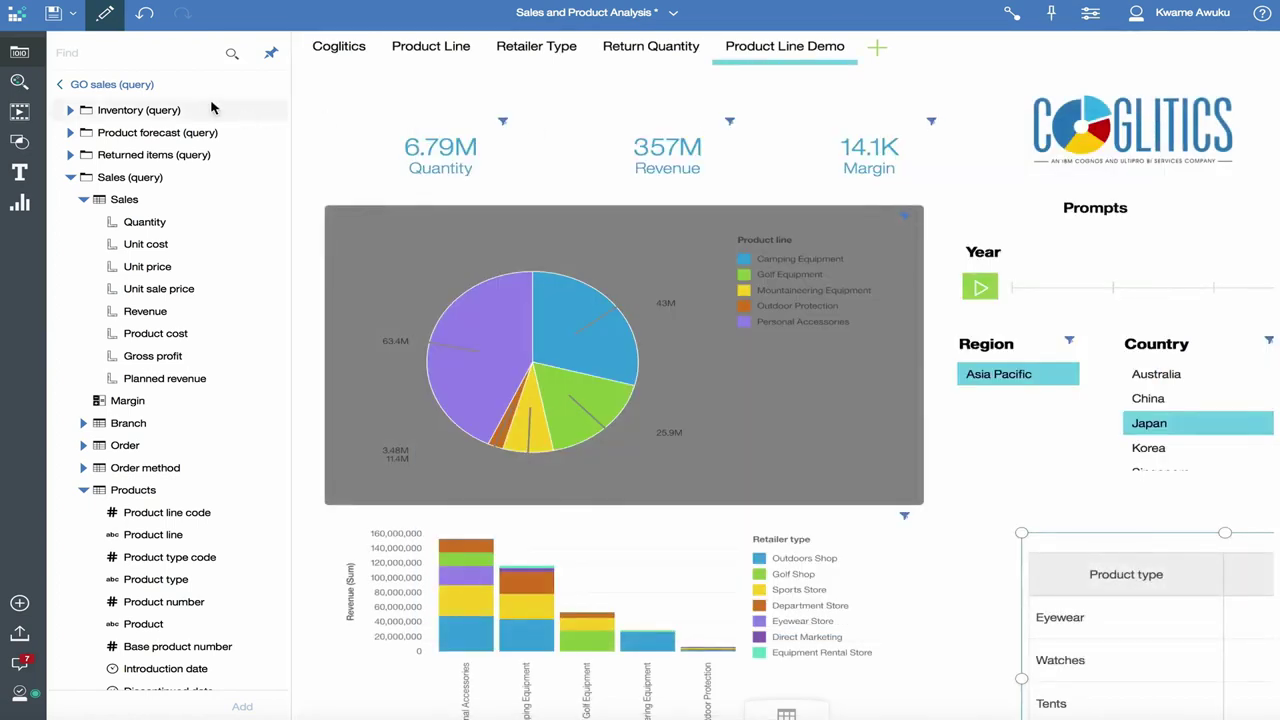
click(22, 55)
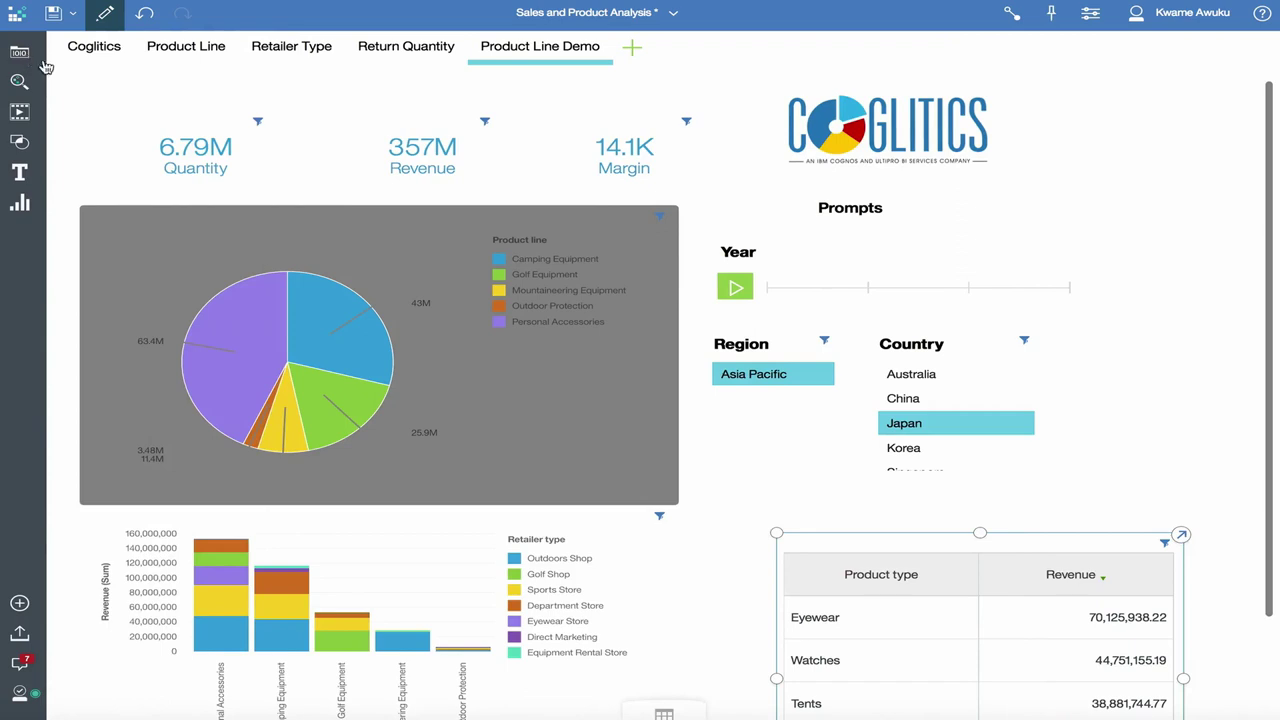
click(880, 236)
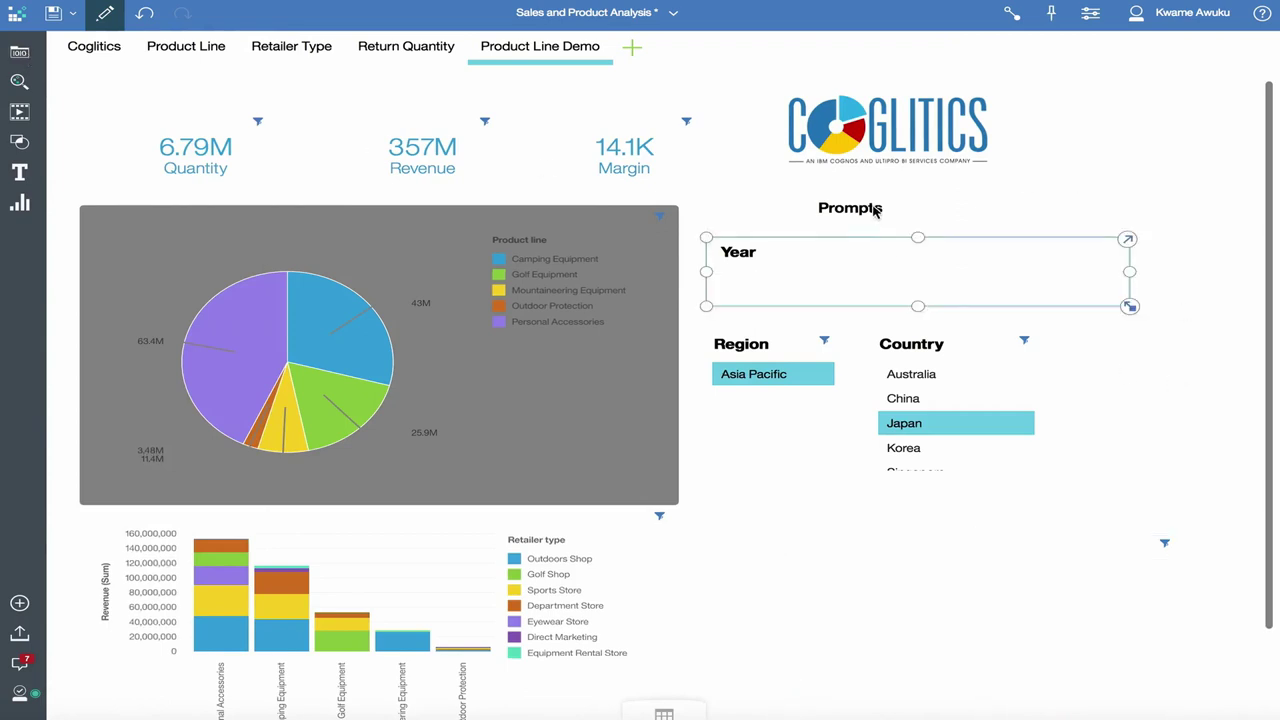
click(878, 210)
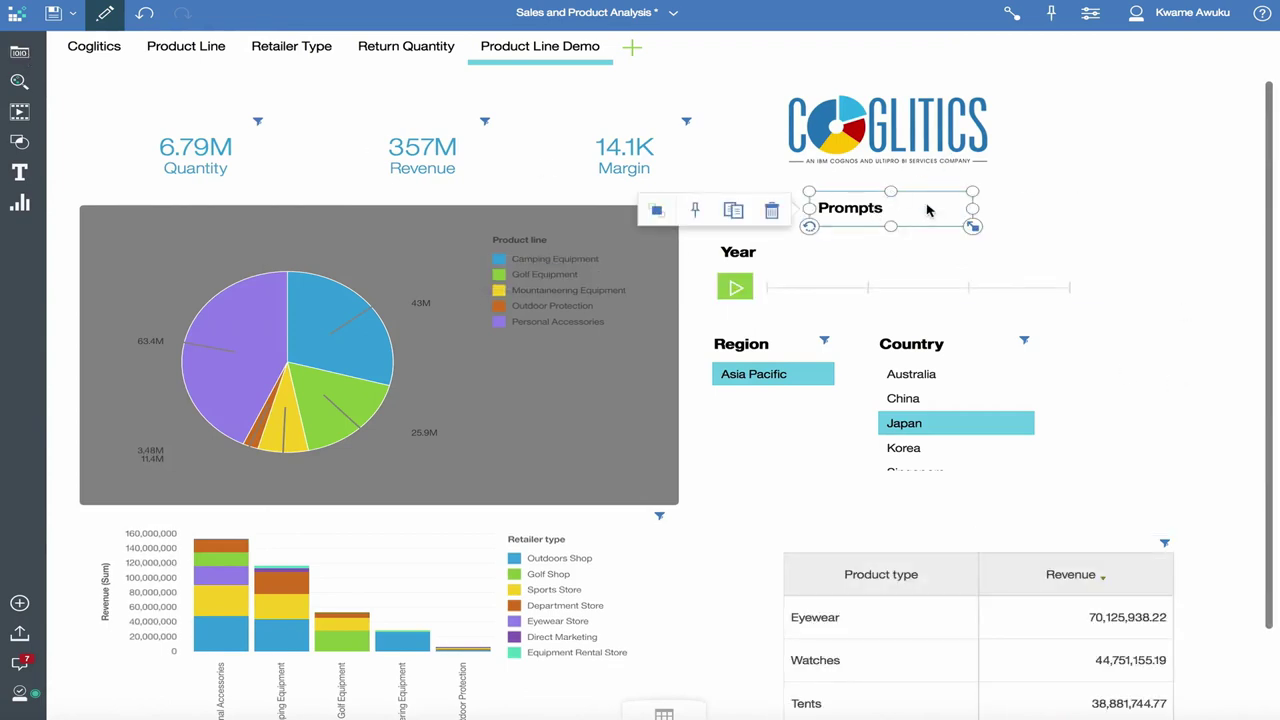
click(906, 283)
click(800, 412)
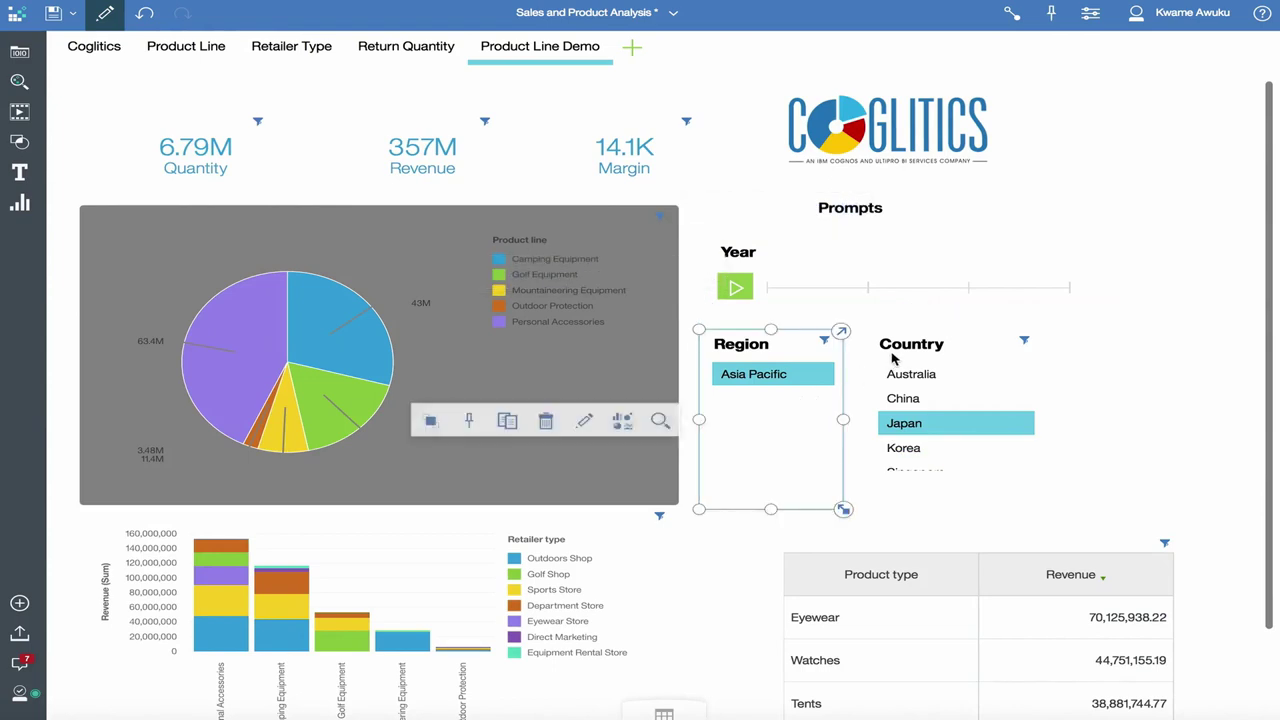
click(1020, 552)
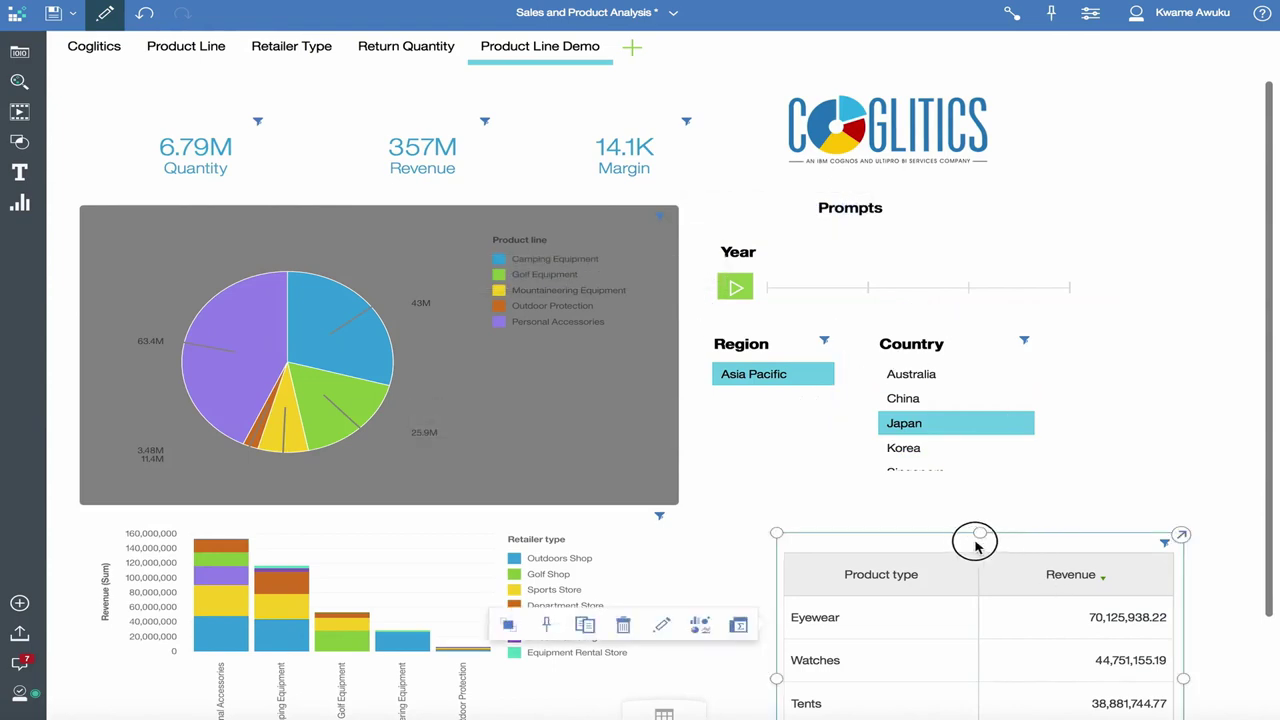
drag(970, 545, 893, 540)
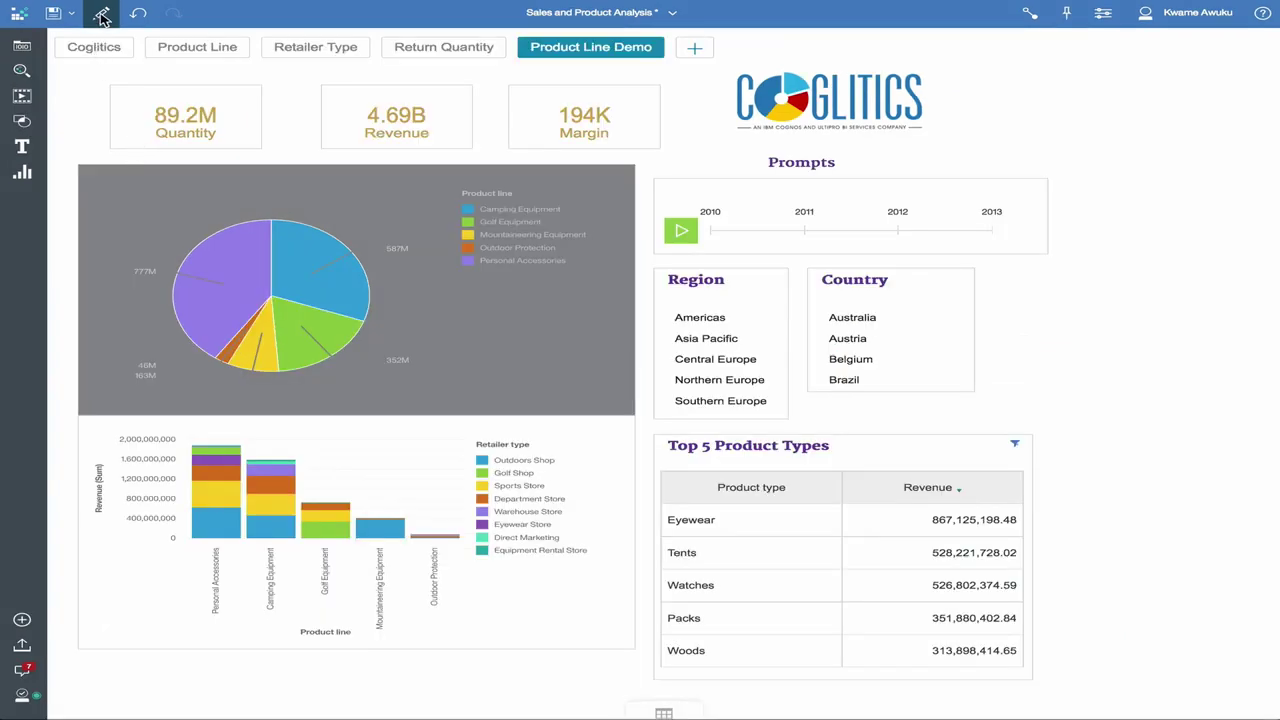
Leave Edit mode, filter by Central Europe, and play the Year timeline to 2013, then pause
click(101, 18)
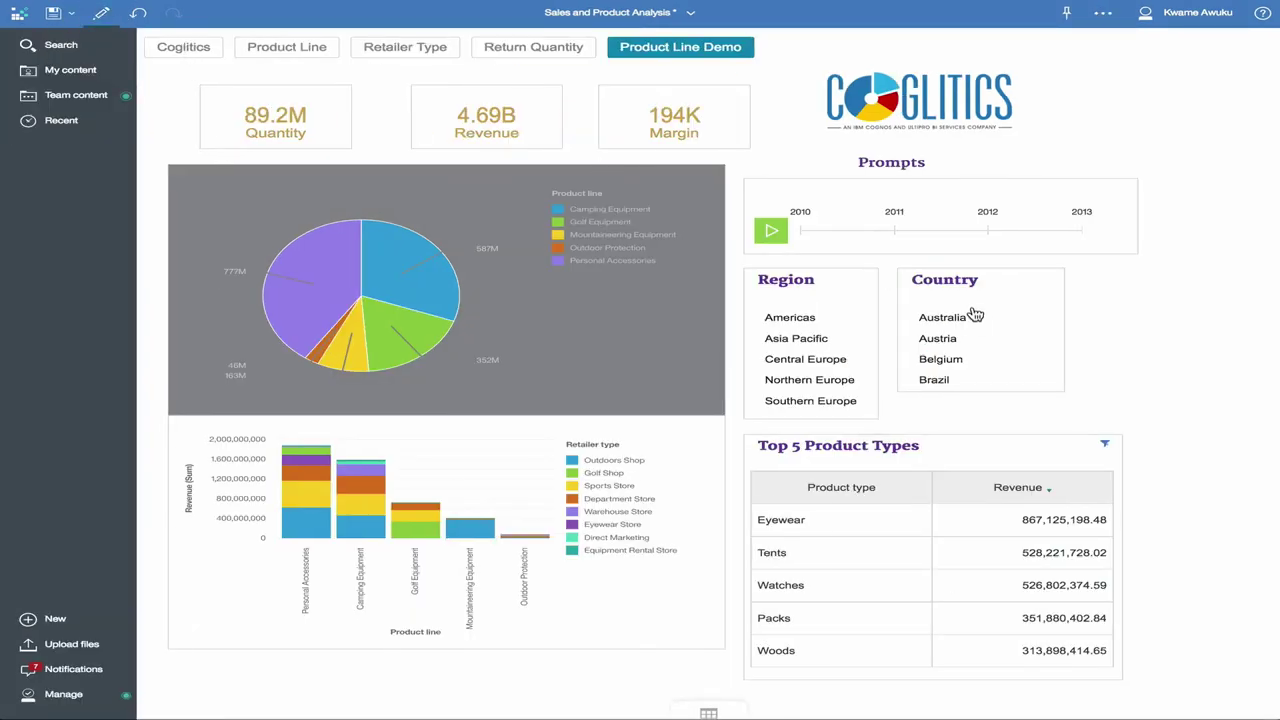
click(845, 316)
click(812, 318)
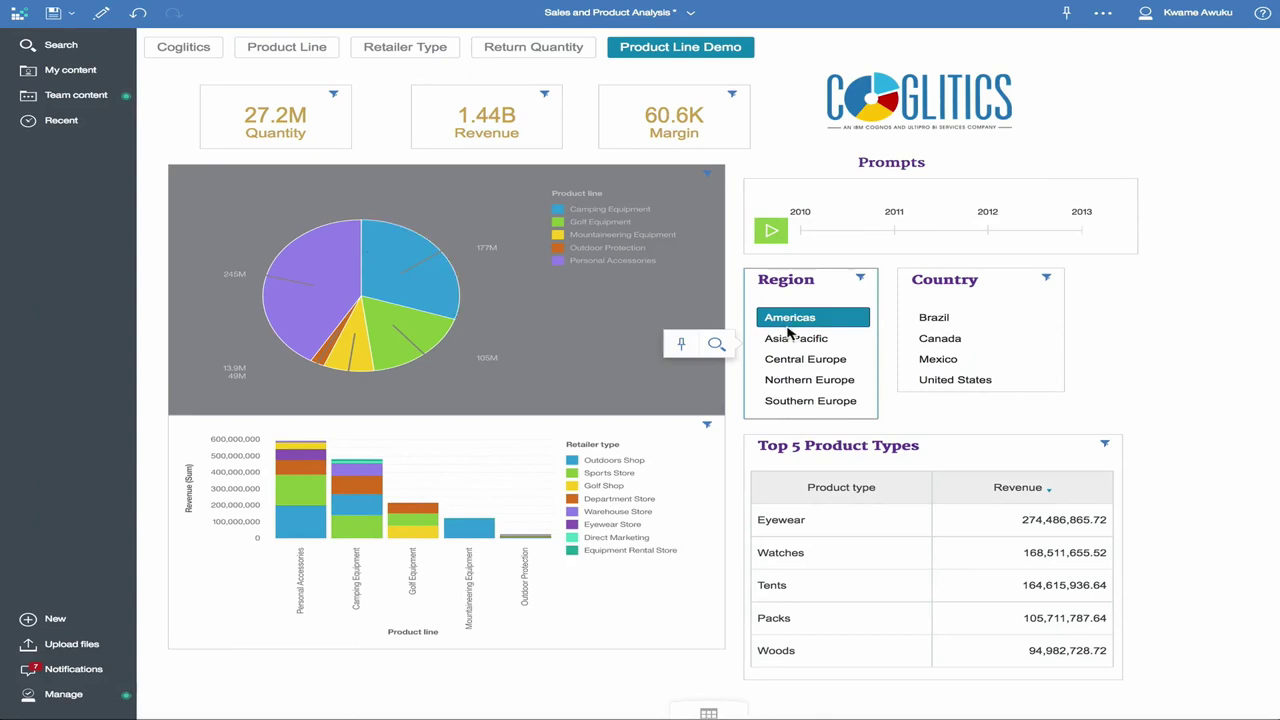
click(817, 365)
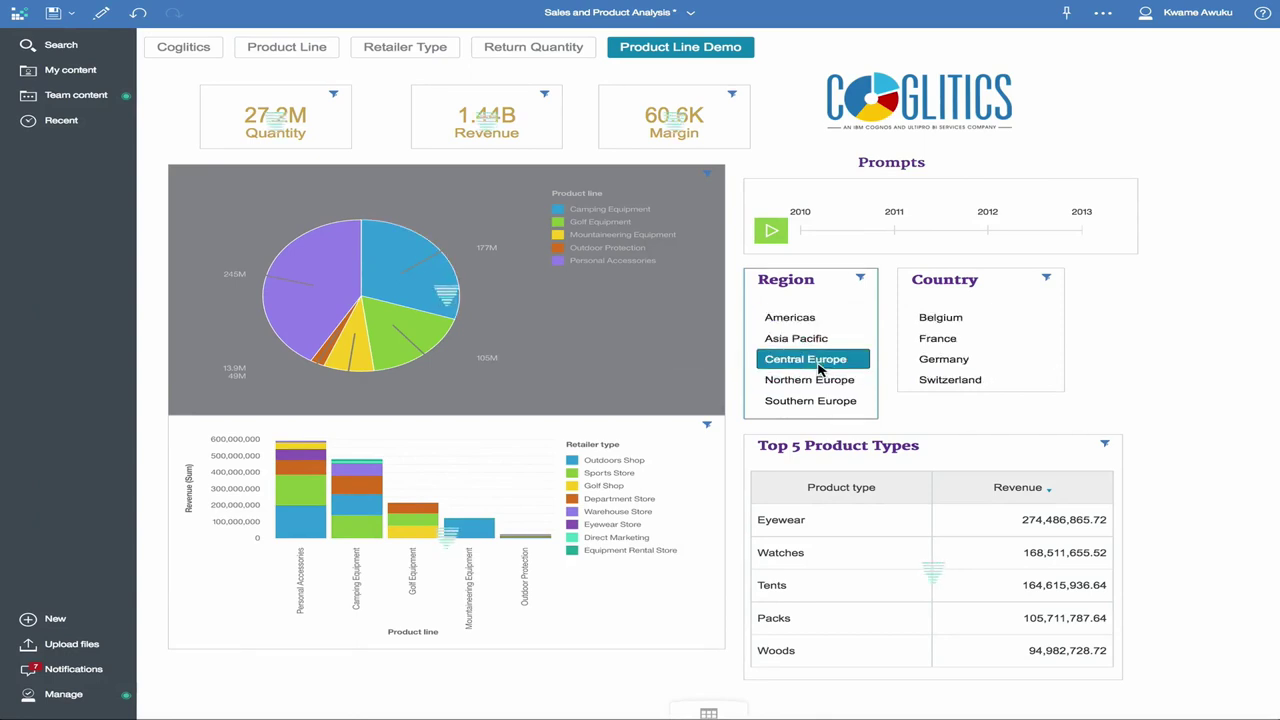
click(771, 233)
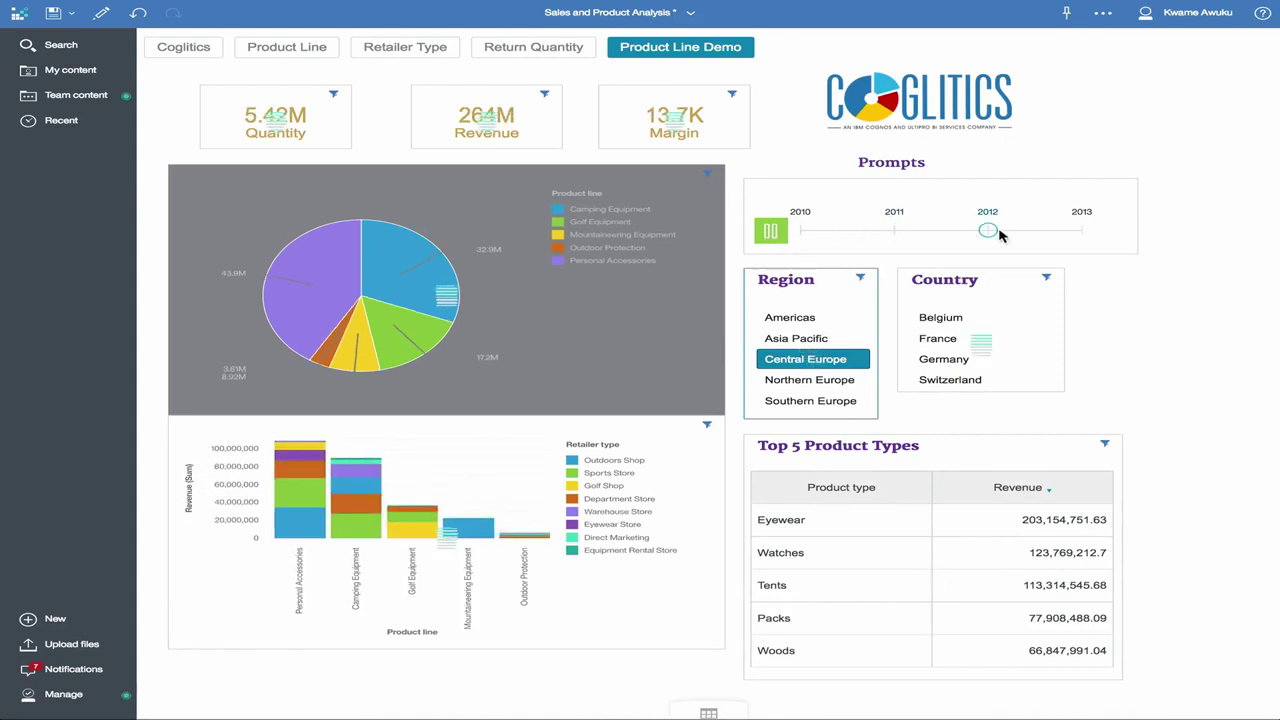
click(771, 232)
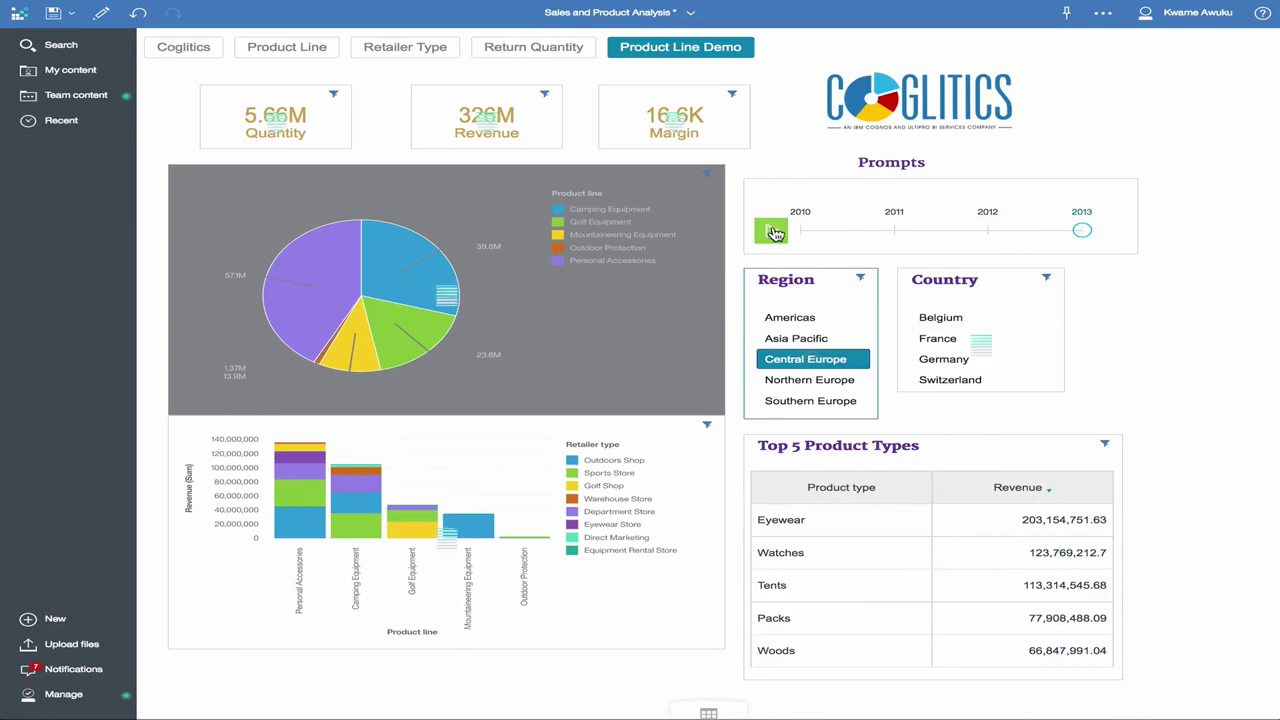